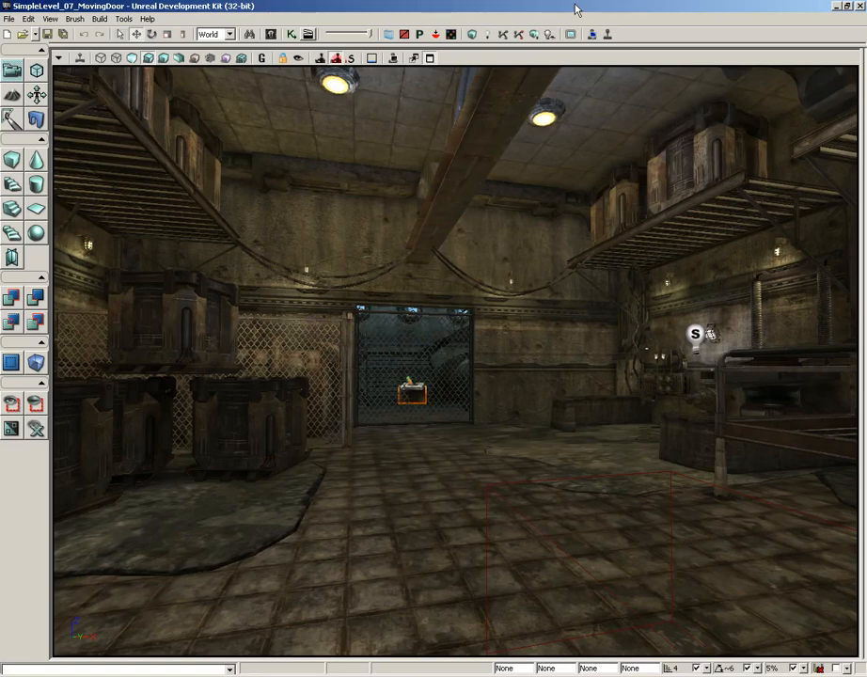
Step: Look through the level from the crate room into the barrel room with its stairs, wall and ceiling
drag(512, 361, 450, 65)
right_drag(508, 352, 657, 303)
drag(506, 342, 504, 313)
right_drag(504, 313, 506, 349)
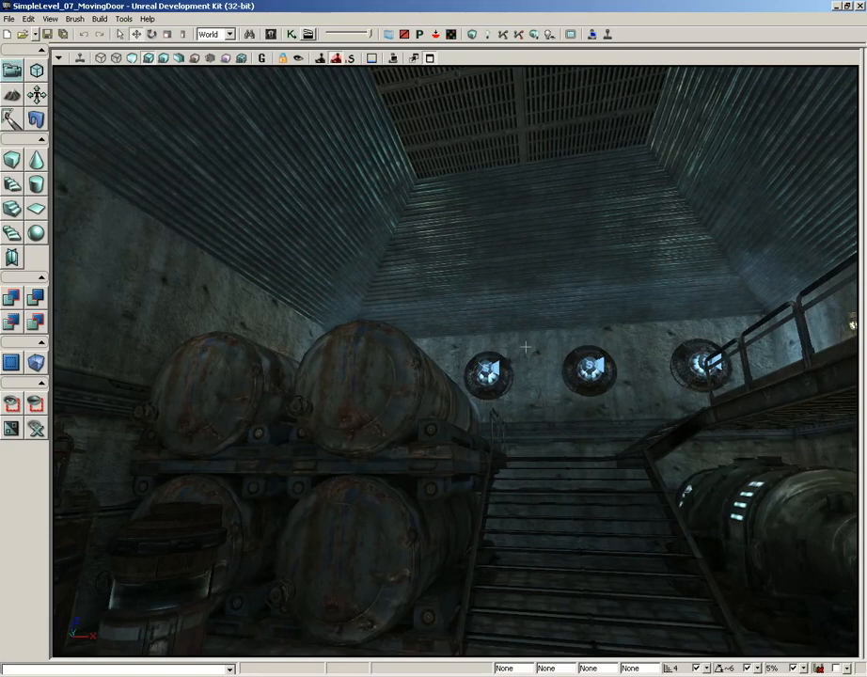
right_drag(523, 348, 520, 295)
drag(520, 296, 503, 274)
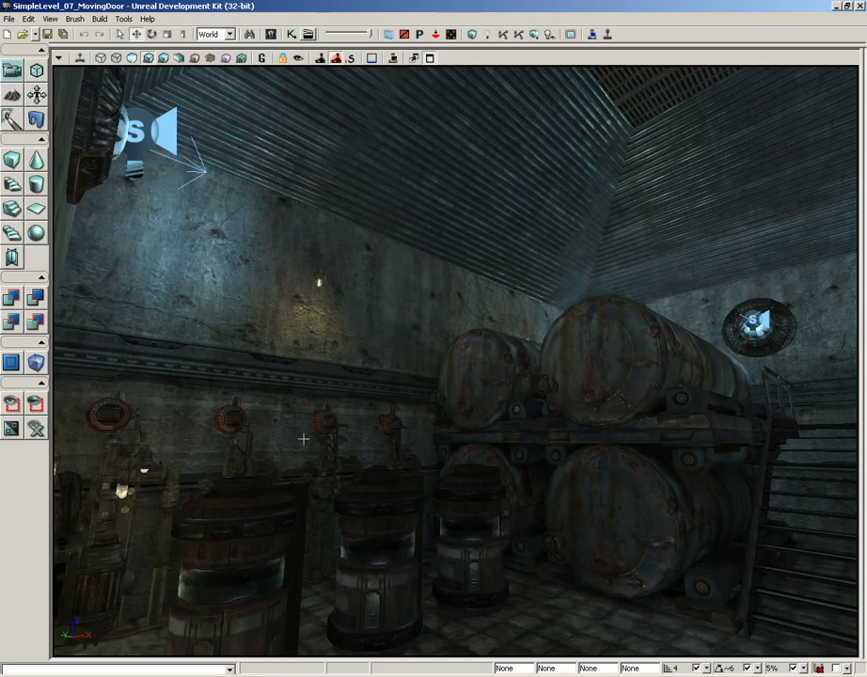
Step: Replace the perspective view with an enlarged top wireframe view of the level and hide its static meshes
click(430, 57)
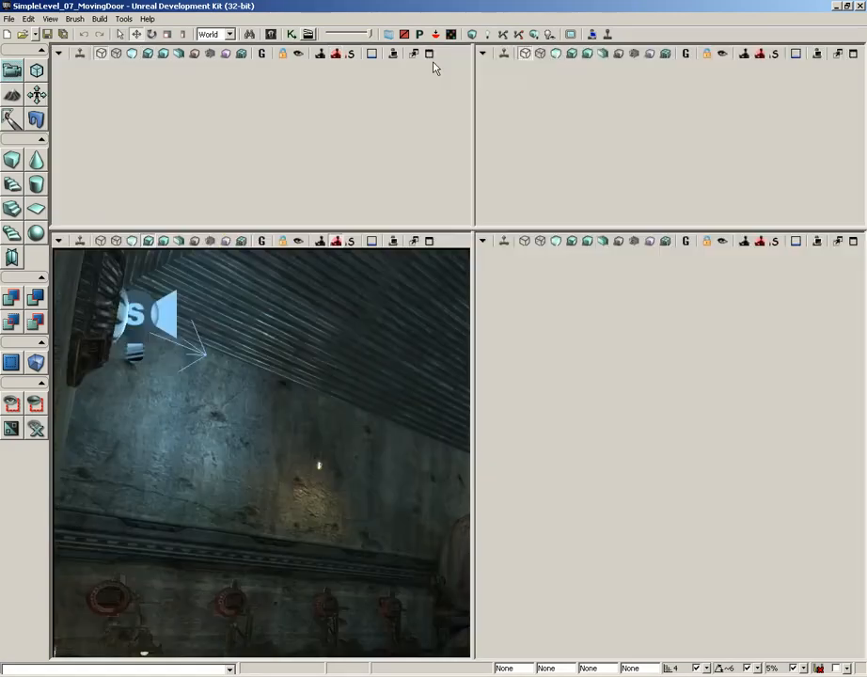
drag(447, 233, 446, 469)
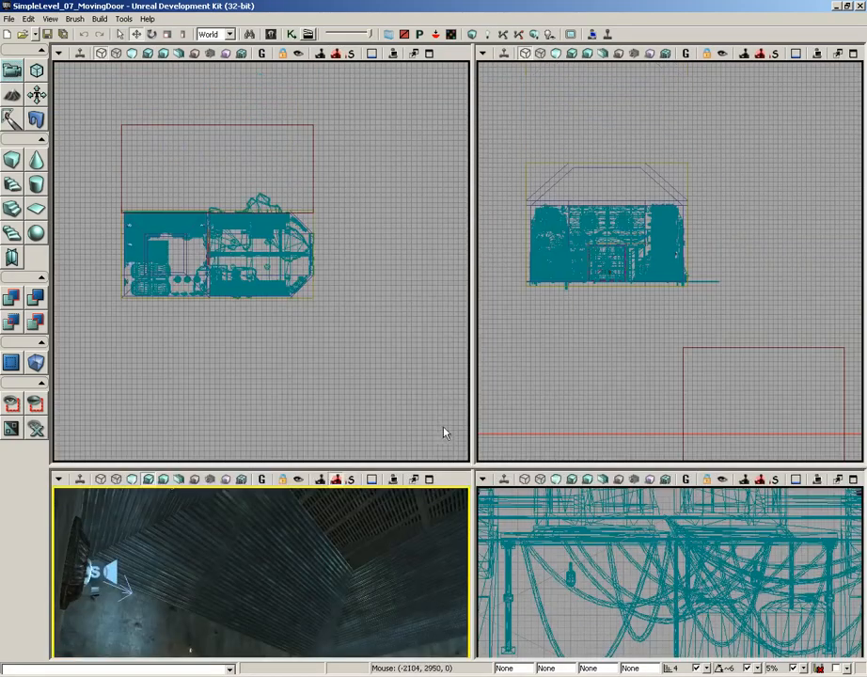
drag(337, 93, 369, 118)
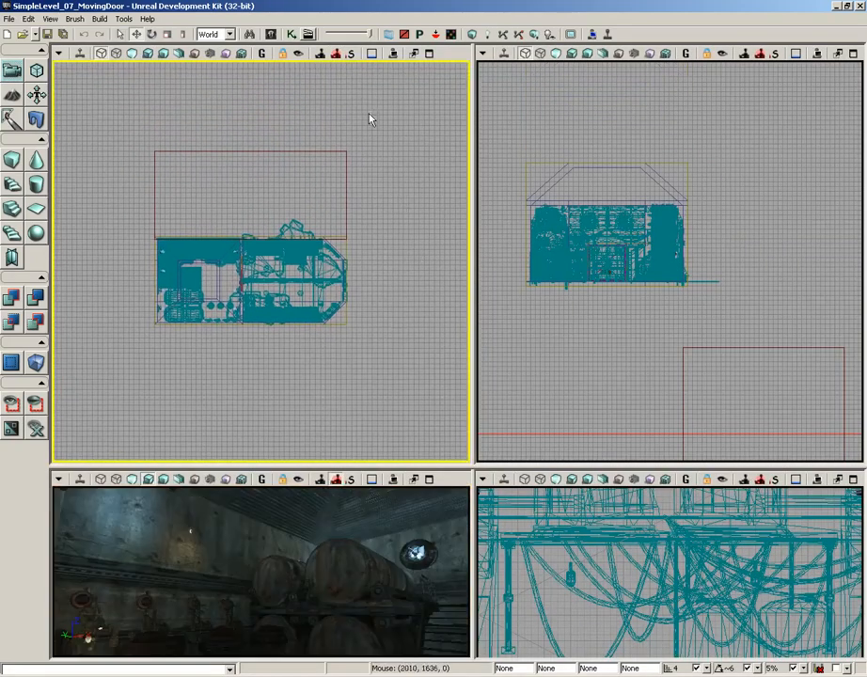
click(429, 53)
drag(489, 255, 528, 196)
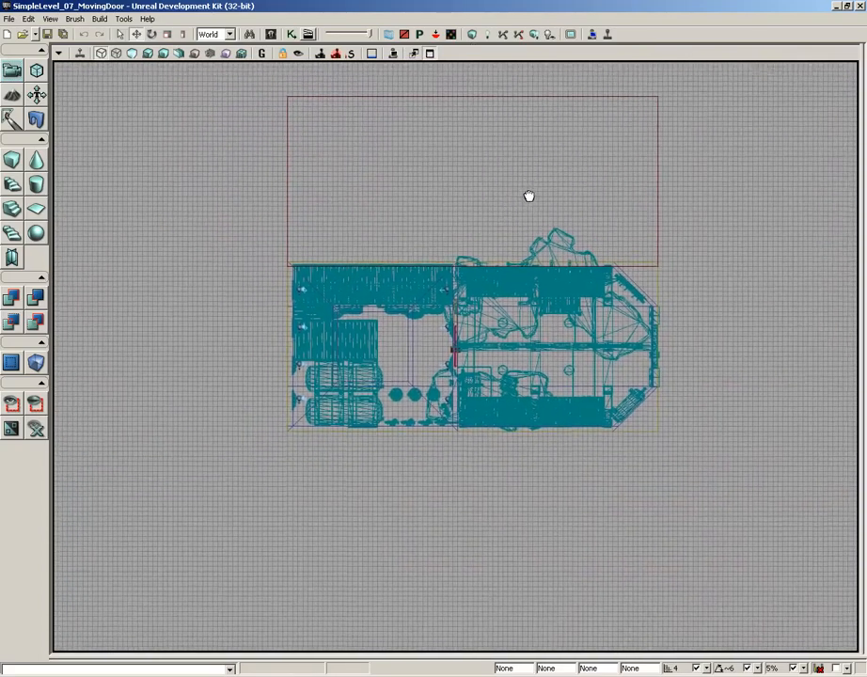
scroll(529, 196, up, 5)
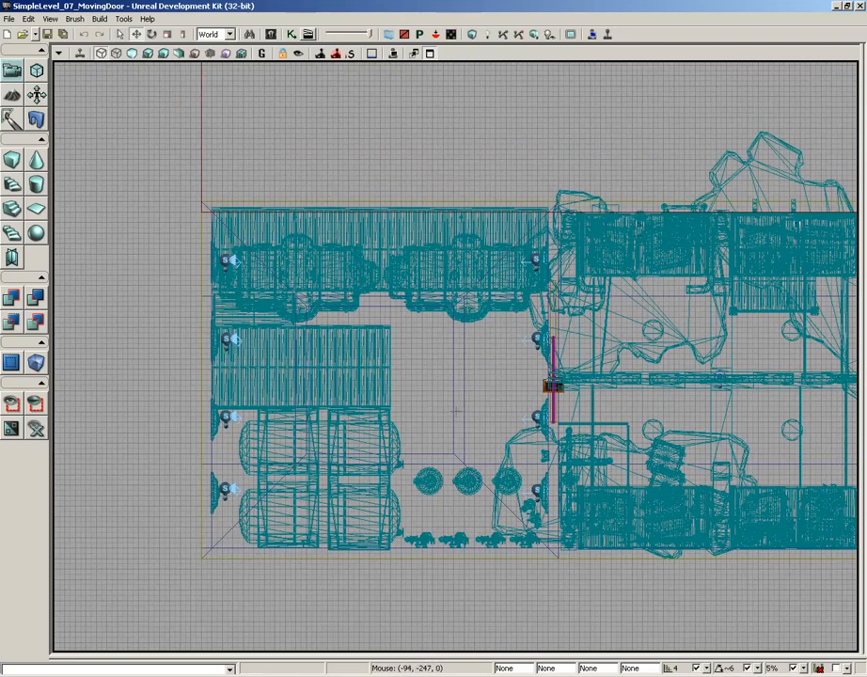
key(w)
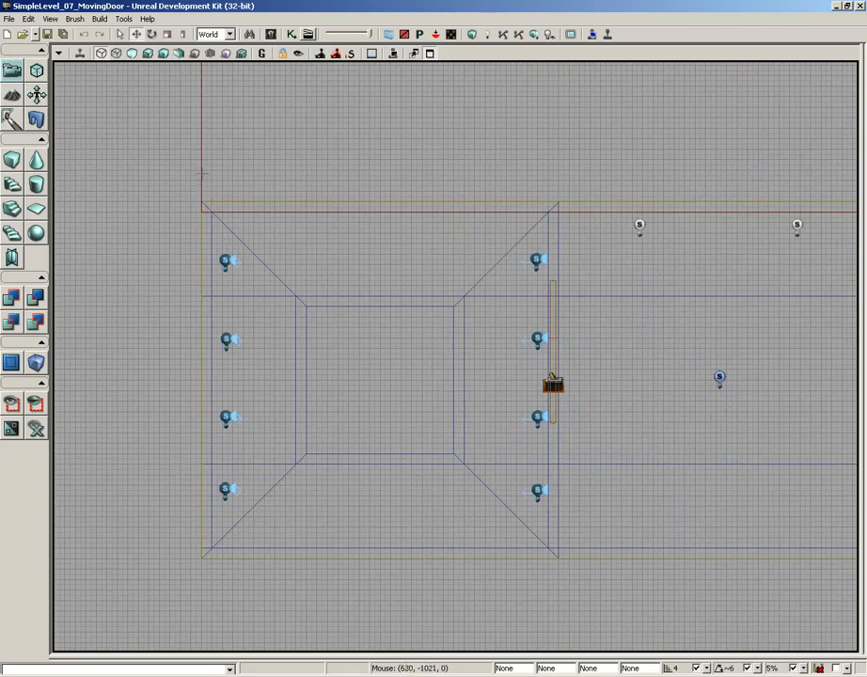
Step: Move the red builder brush slightly away from the rooms so it no longer overlaps their outer edge
drag(429, 277, 395, 503)
scroll(396, 489, down, 1)
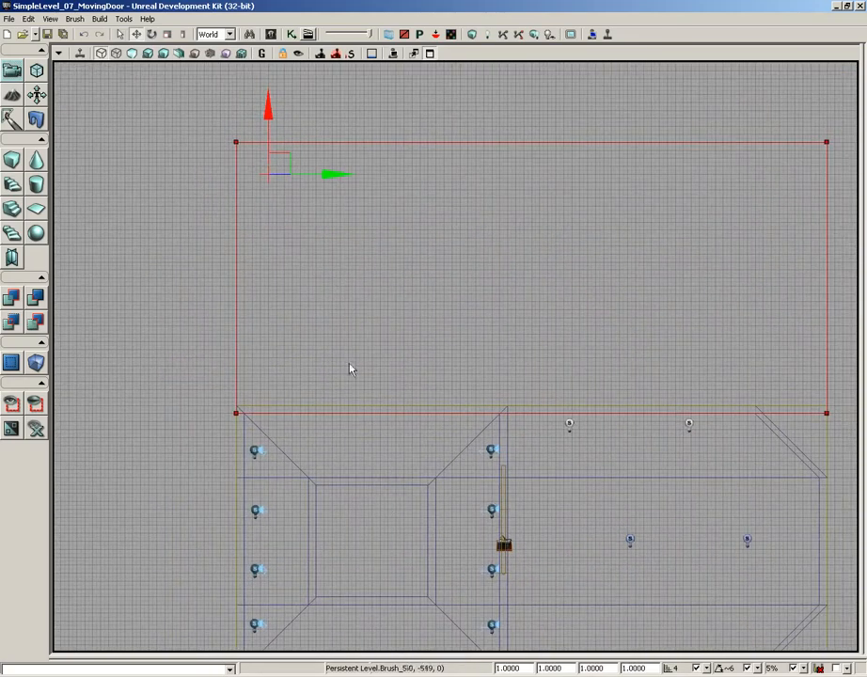
drag(286, 153, 291, 129)
drag(355, 389, 338, 296)
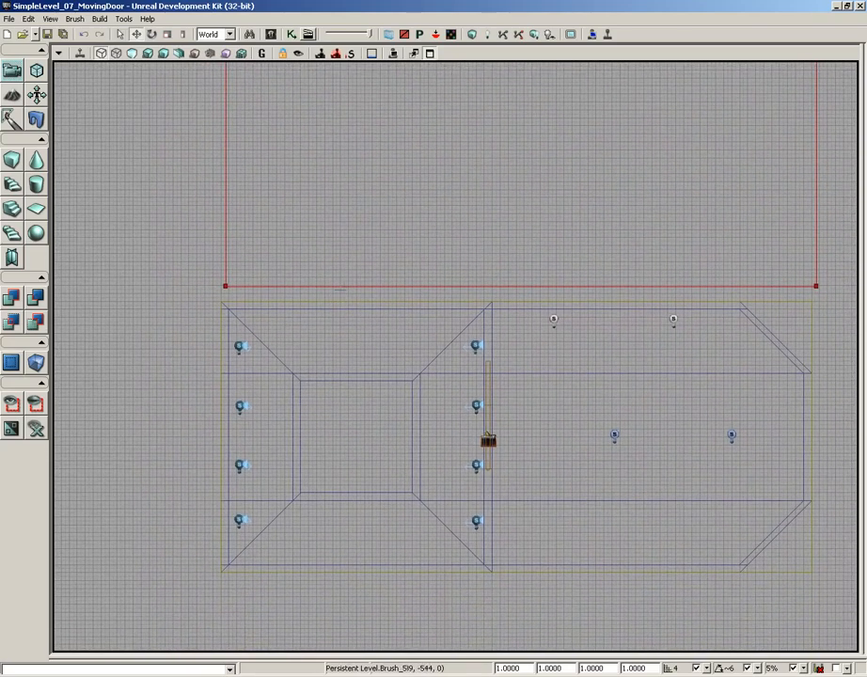
Step: Enter geometry mode with the Pen modifier and set its extrude depth to 720
click(38, 72)
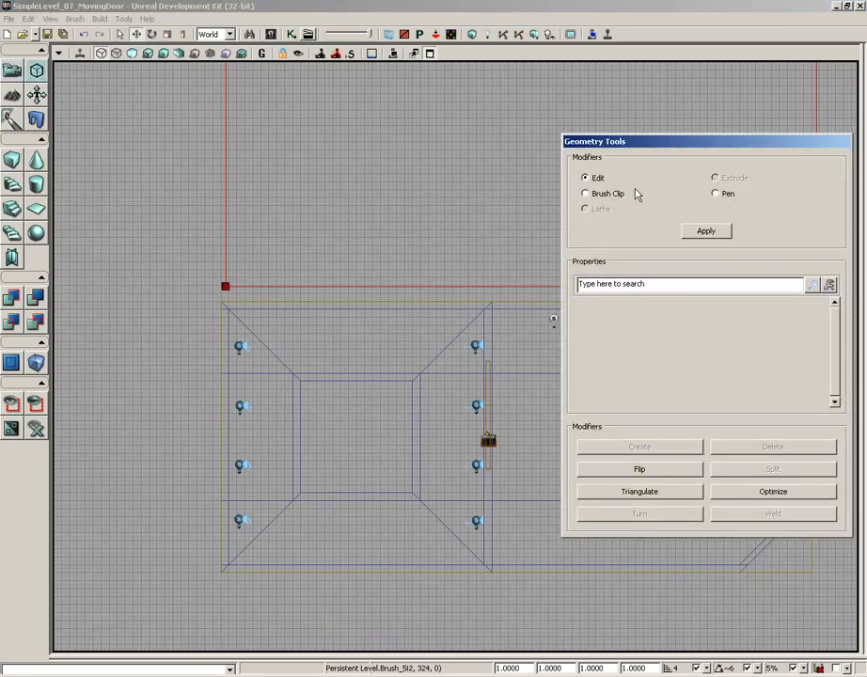
click(715, 194)
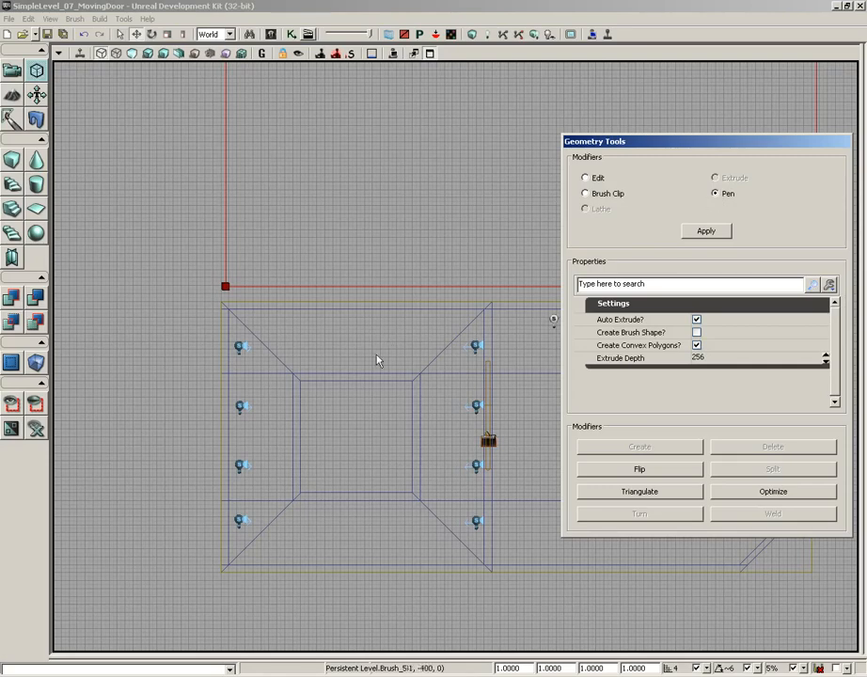
drag(377, 359, 353, 289)
scroll(356, 304, up, 4)
click(698, 358)
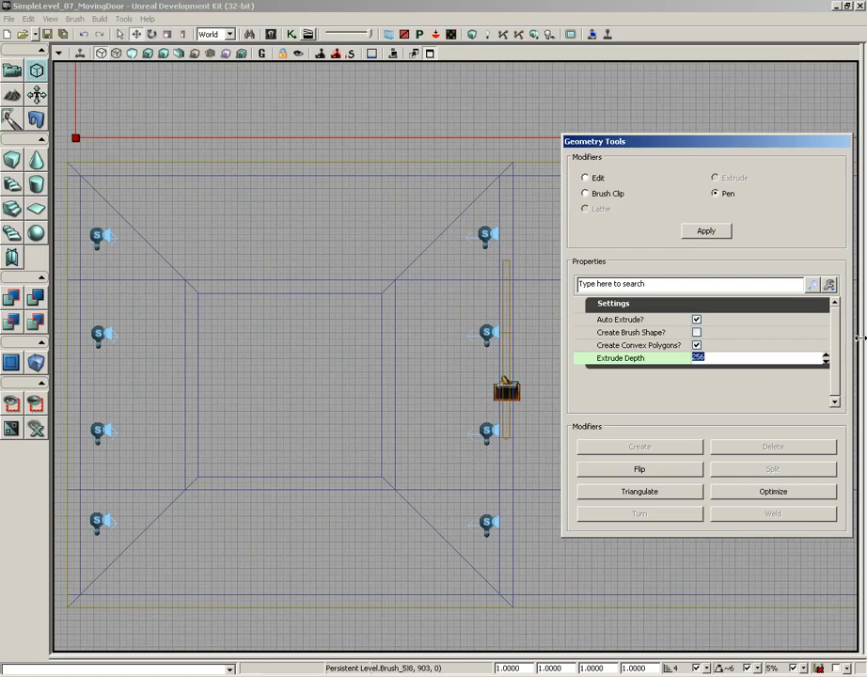
text(720)
Step: Set the drag grid snap size to 32 units
mouse_move(315, 345)
mouse_down()
mouse_move(325, 361)
mouse_move(337, 333)
mouse_move(353, 352)
mouse_move(349, 332)
mouse_up()
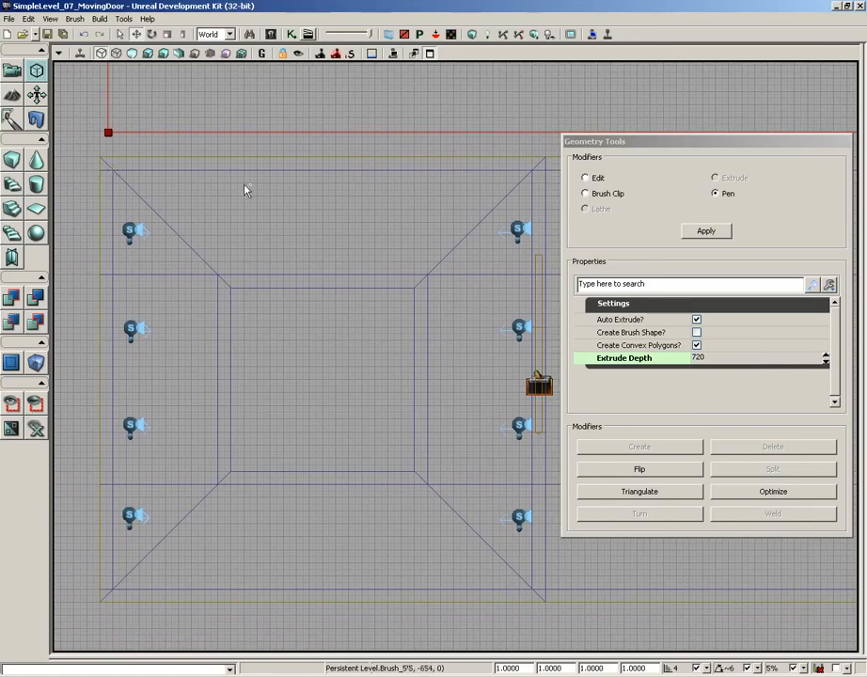
mouse_move(369, 350)
mouse_down()
mouse_move(330, 367)
mouse_move(325, 383)
mouse_move(321, 371)
mouse_up()
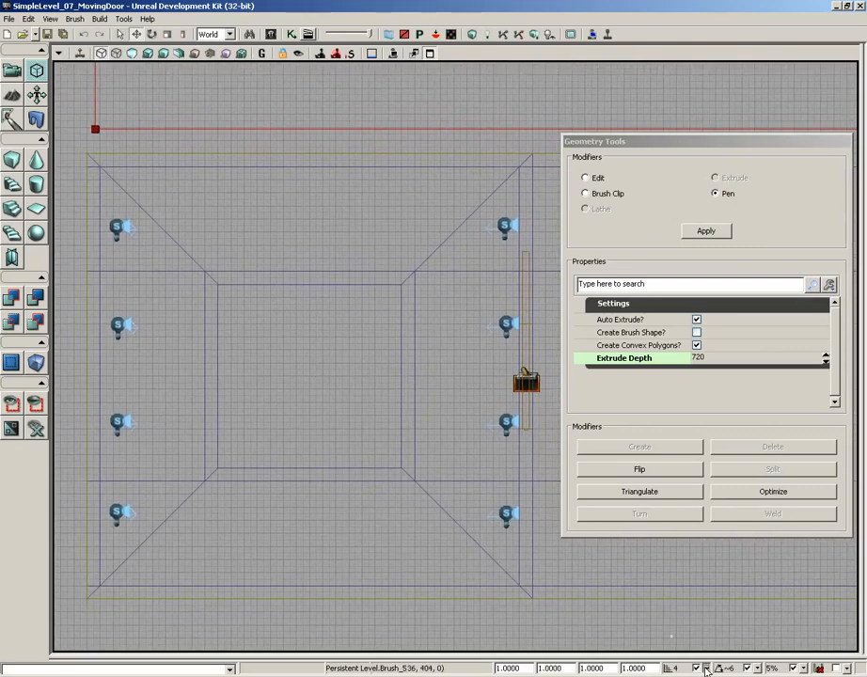
click(706, 668)
click(718, 609)
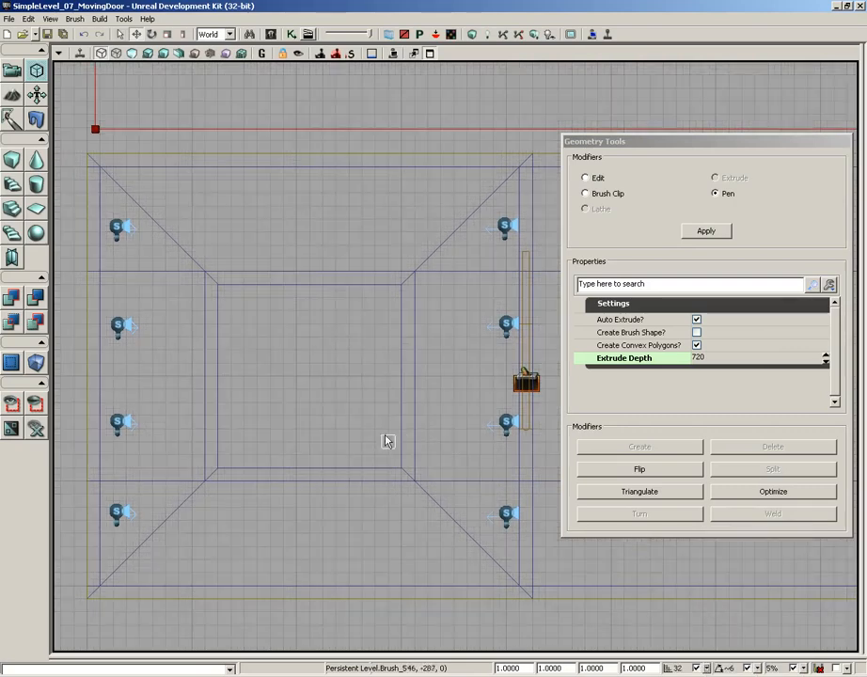
Step: Draw a closed square brush outline with the Pen through the four inner wall corners of the barrel room
drag(364, 428, 367, 425)
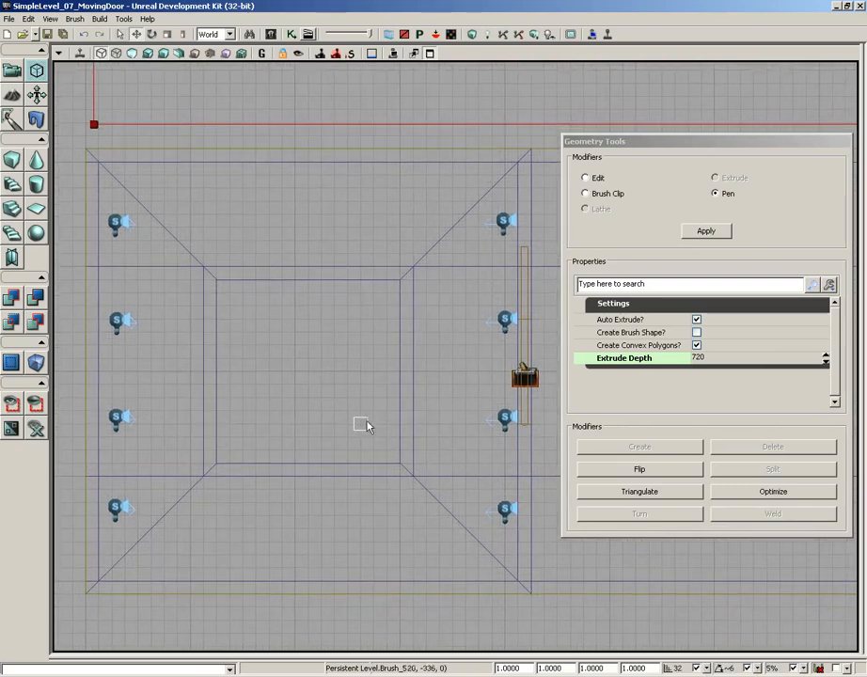
click(98, 162)
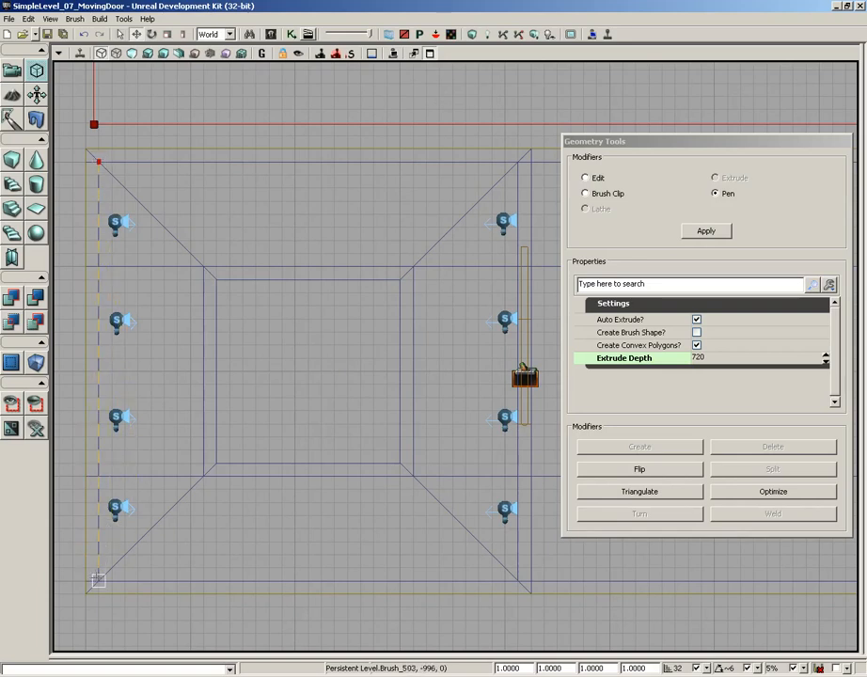
click(98, 581)
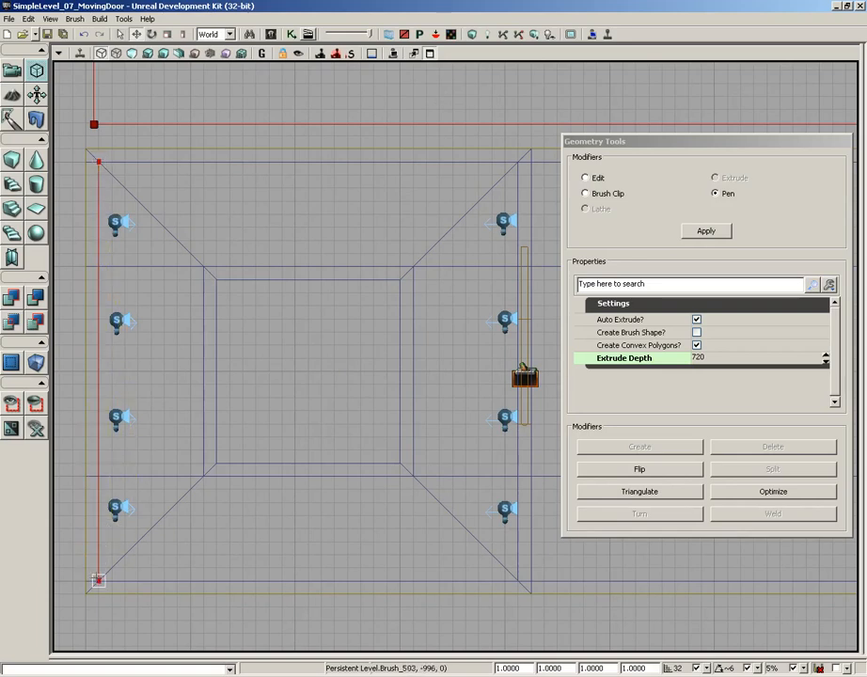
click(518, 581)
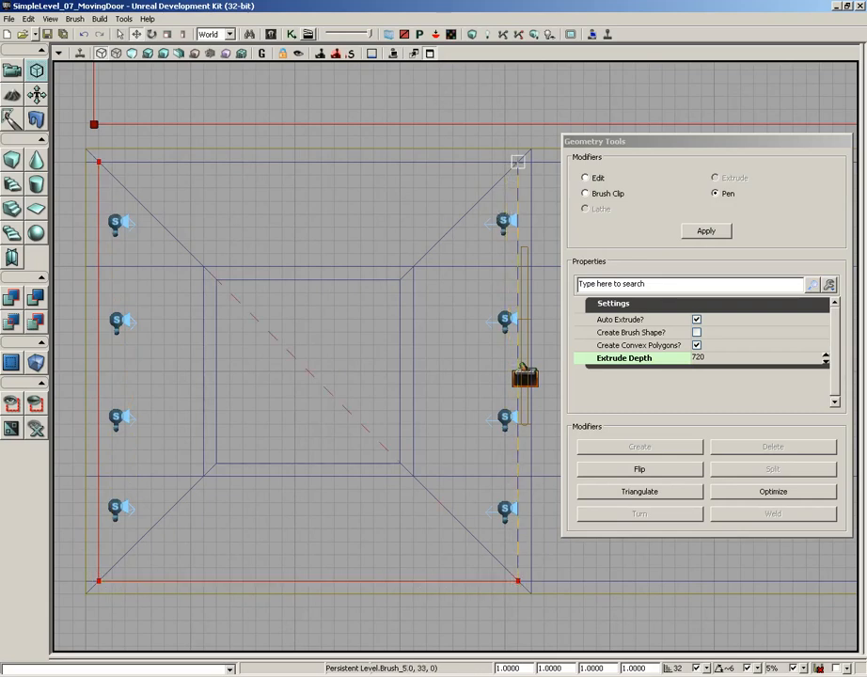
click(518, 162)
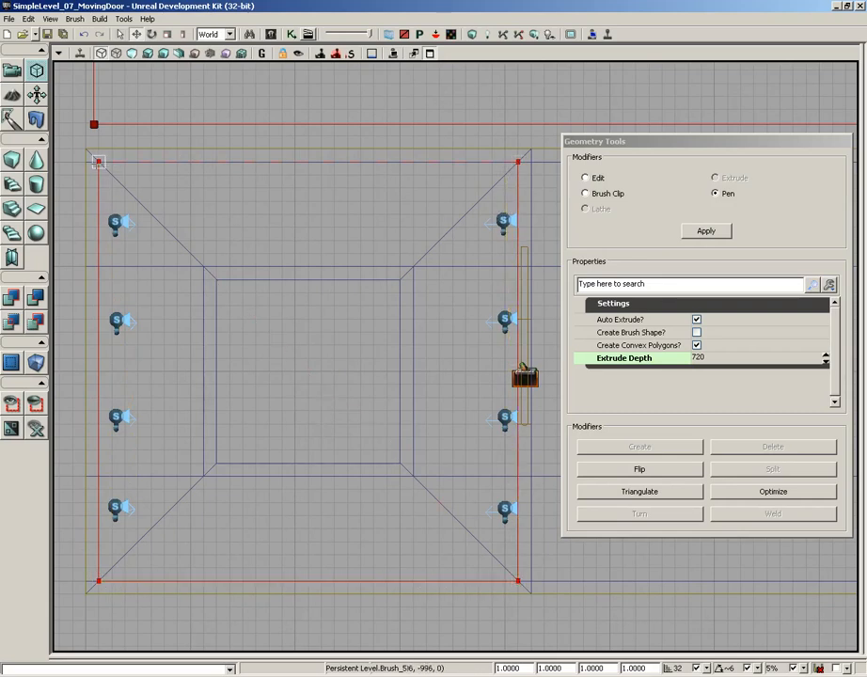
click(98, 161)
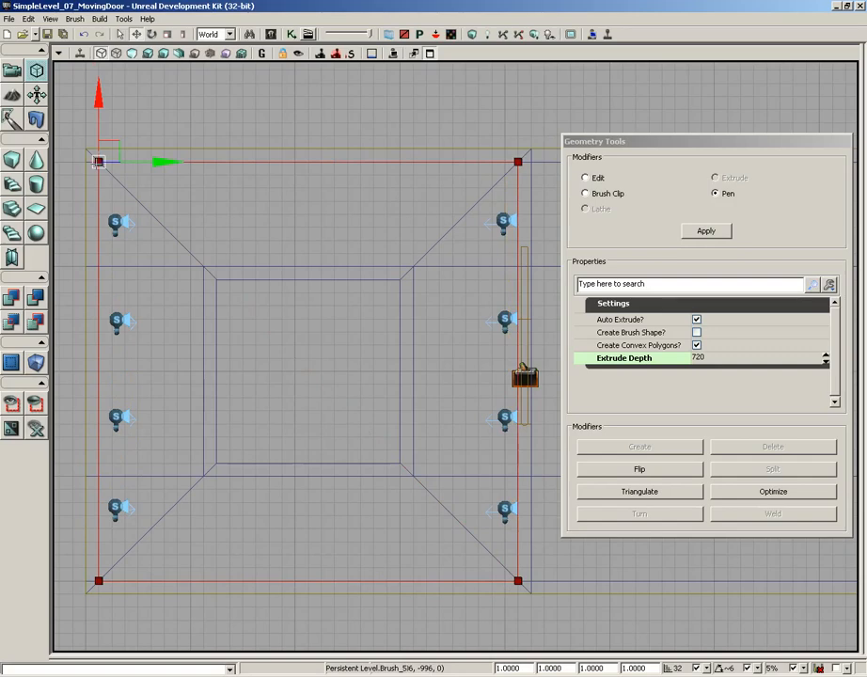
Step: Return to camera mode in the four-viewport layout and place the new brush's pivot on a bottom corner vertex in the side view
click(430, 54)
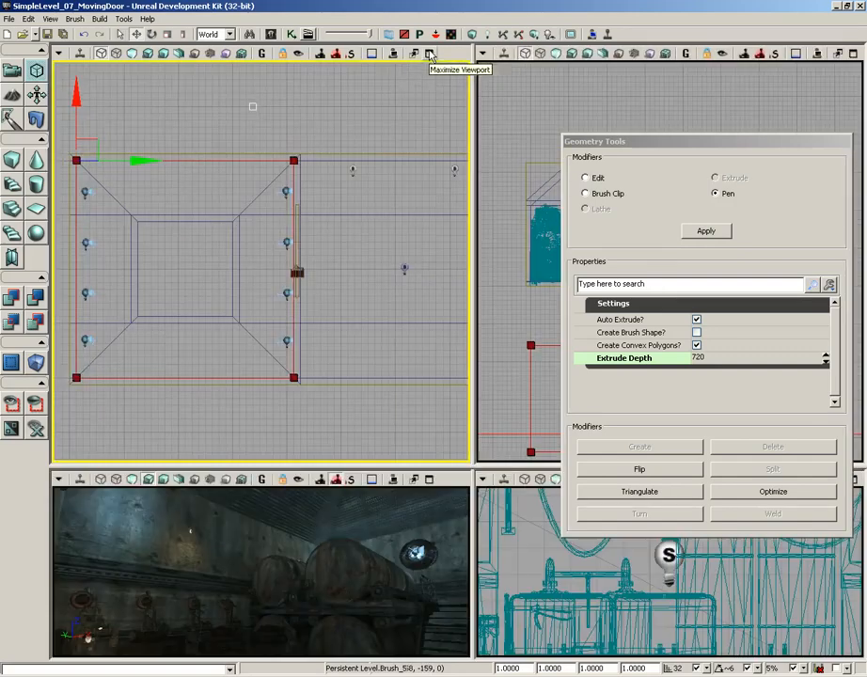
click(11, 71)
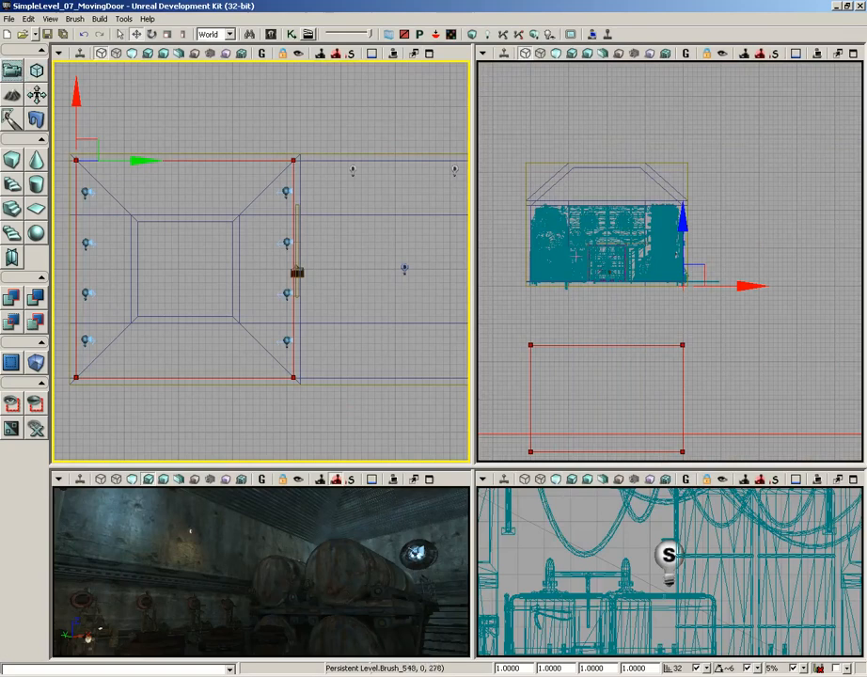
click(656, 369)
drag(724, 373, 750, 295)
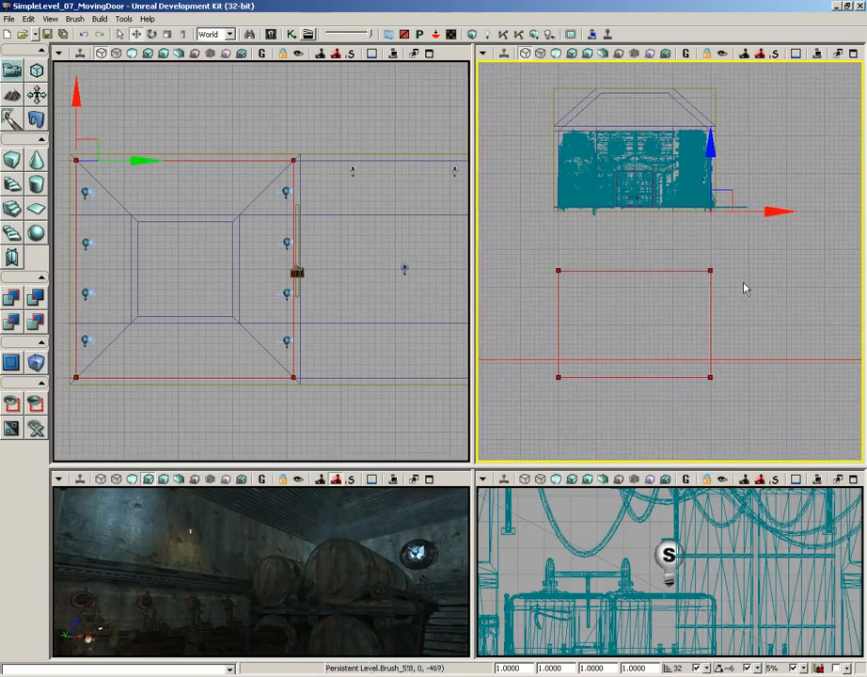
click(711, 378)
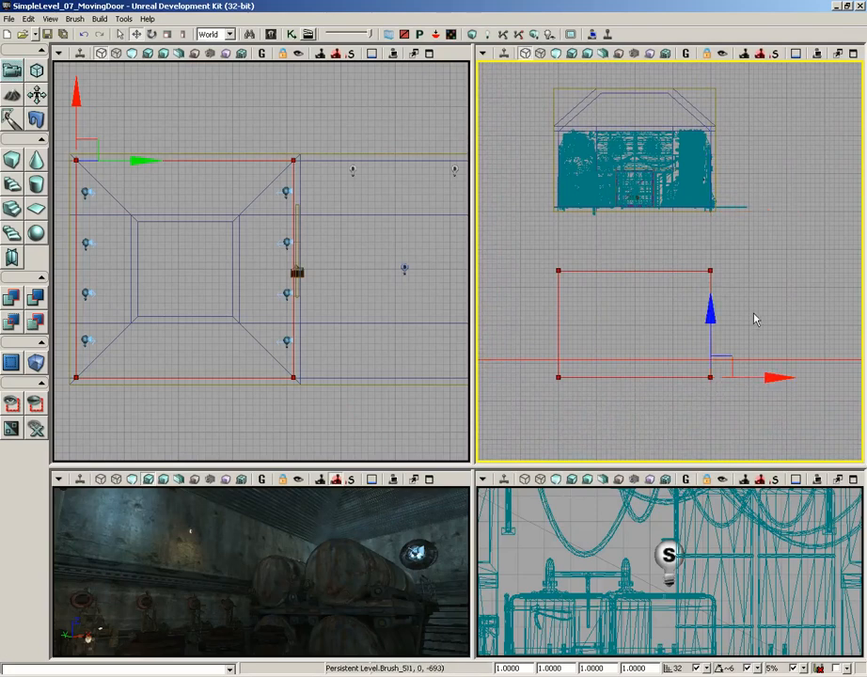
Step: In an enlarged side view without static meshes, raise the builder brush 1152 units so its base sits on the room's floor
drag(741, 246, 738, 274)
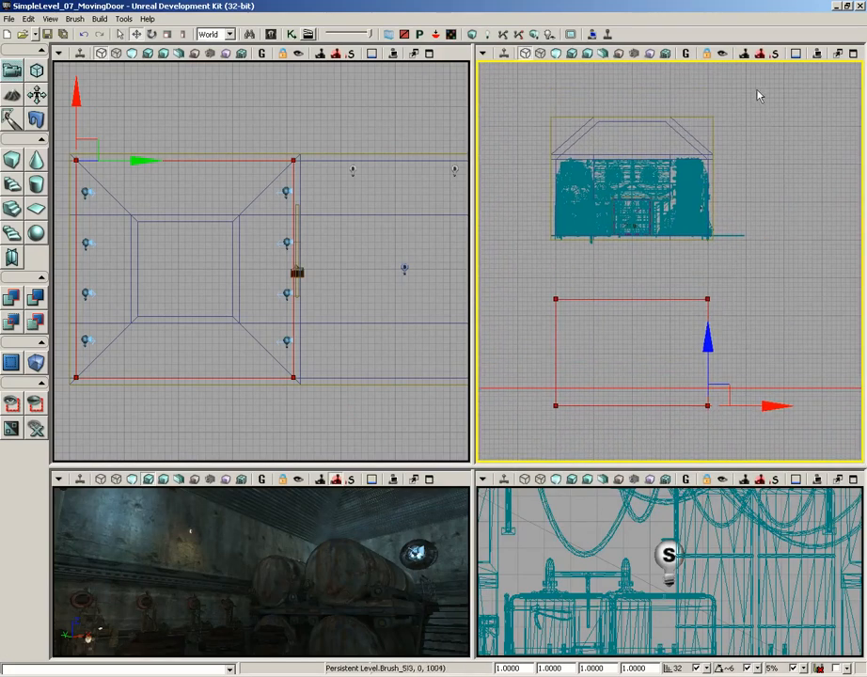
drag(585, 268, 578, 261)
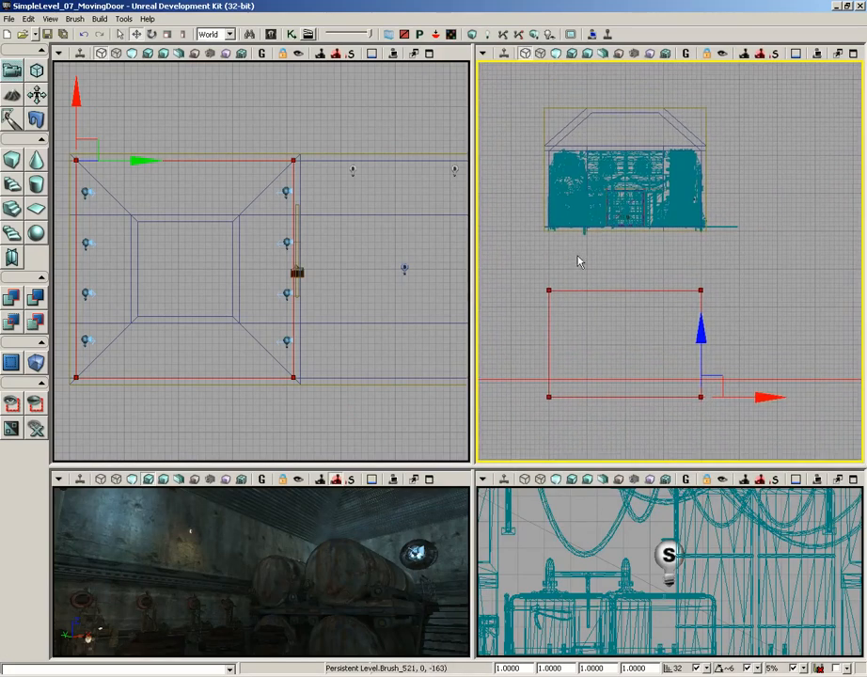
click(854, 54)
drag(517, 327, 549, 324)
key(w)
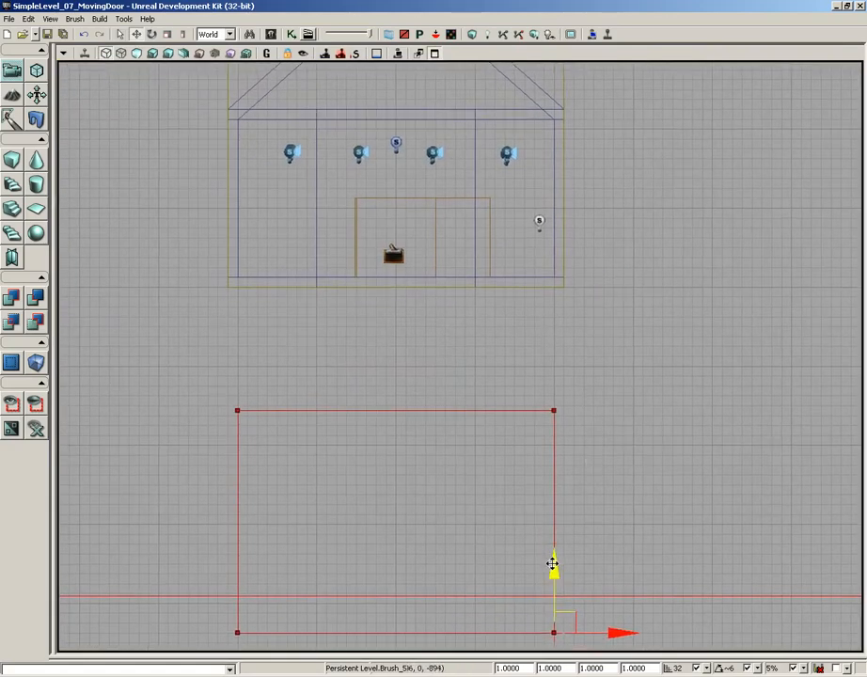
mouse_move(552, 565)
mouse_down()
mouse_move(565, 426)
mouse_move(565, 195)
mouse_up()
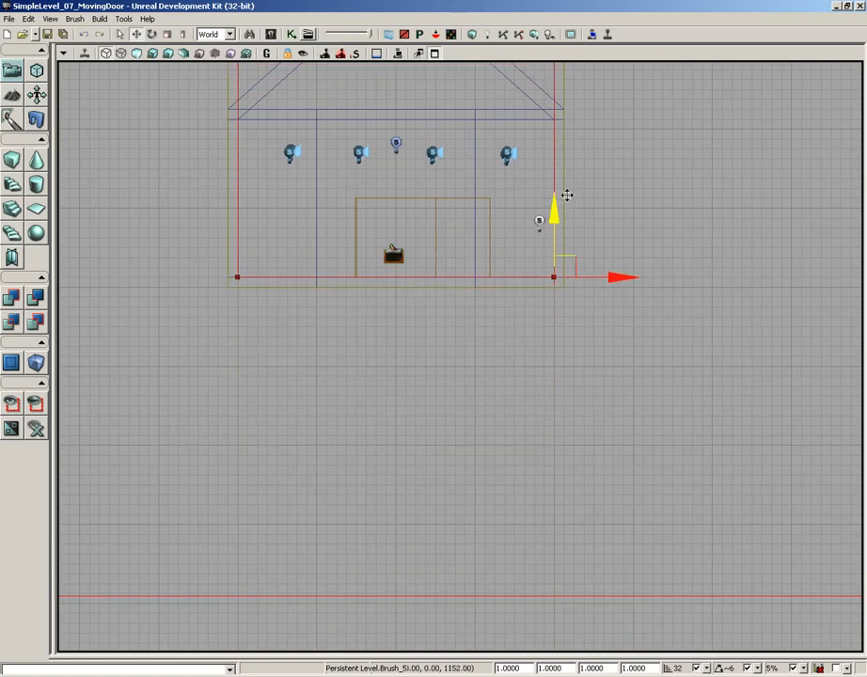
drag(406, 302, 368, 455)
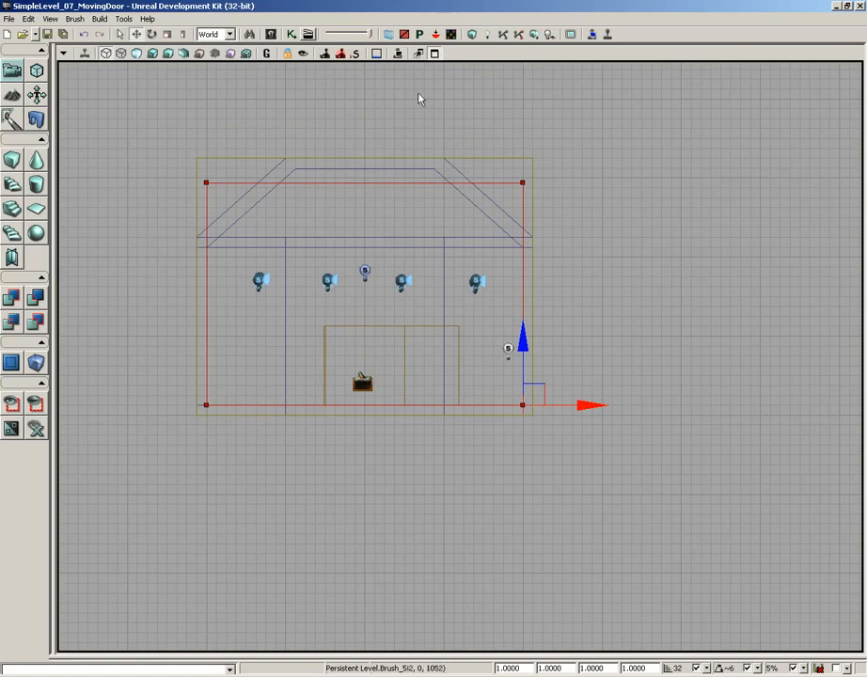
Step: Add a PostProcessVolume from the builder brush that fills the barrel room's interior
click(434, 53)
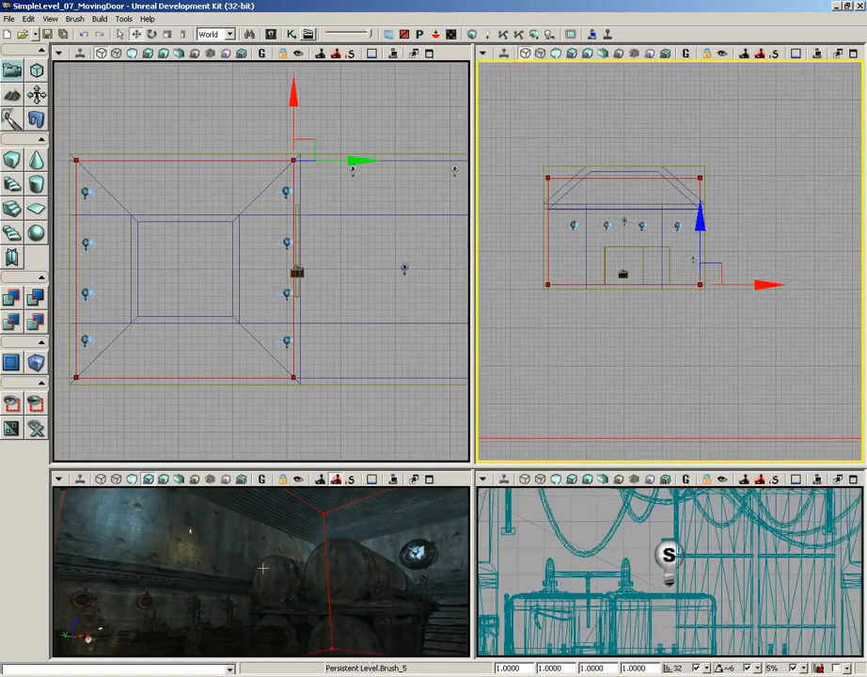
right_drag(282, 543, 284, 557)
click(431, 479)
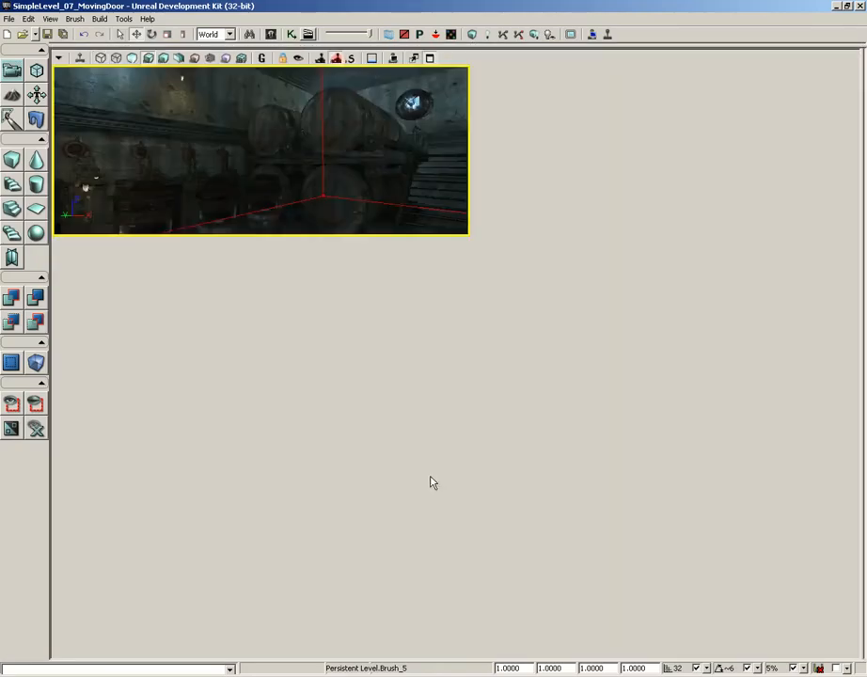
drag(445, 375, 212, 241)
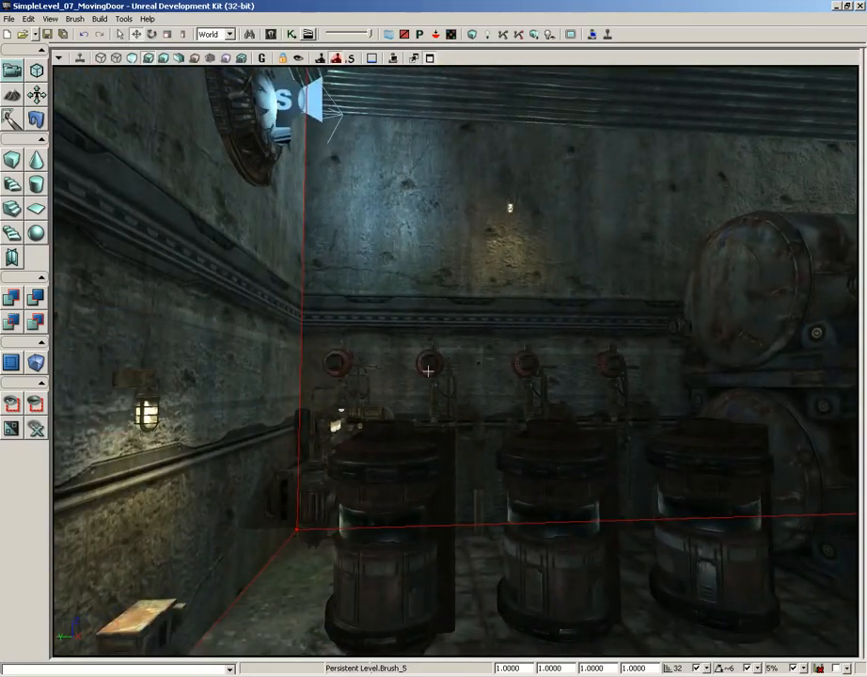
right_click(37, 363)
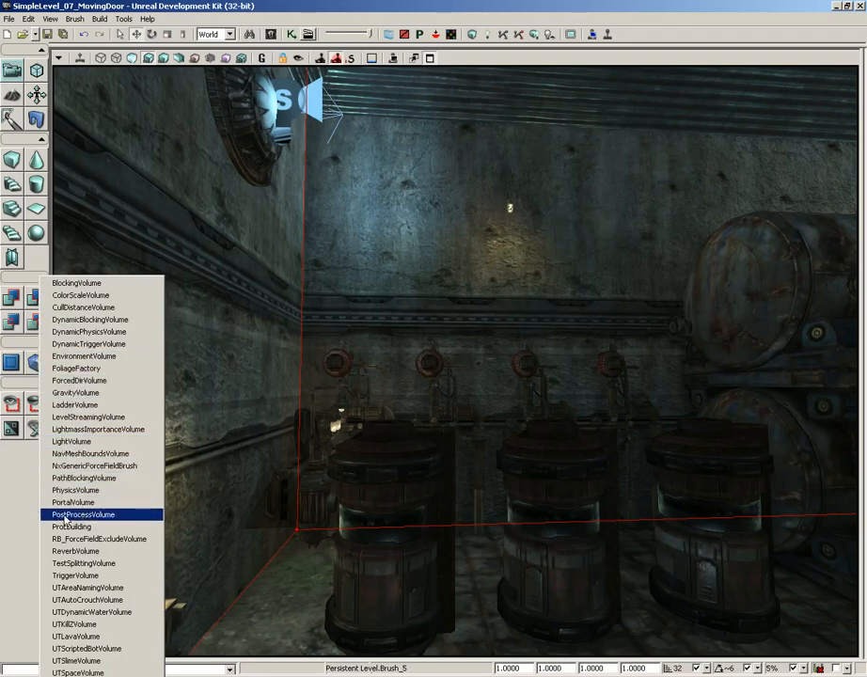
click(106, 518)
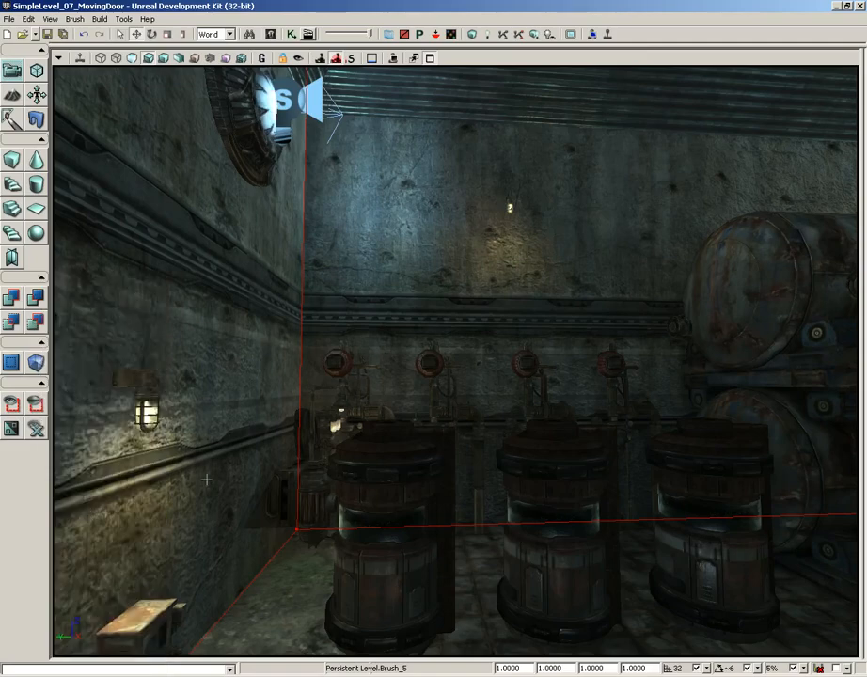
Step: Move the builder brush clear of the barrel room and select the new post process volume in the side view
drag(211, 422, 463, 463)
drag(484, 564, 485, 609)
right_drag(485, 609, 503, 649)
drag(283, 353, 284, 527)
drag(655, 356, 656, 667)
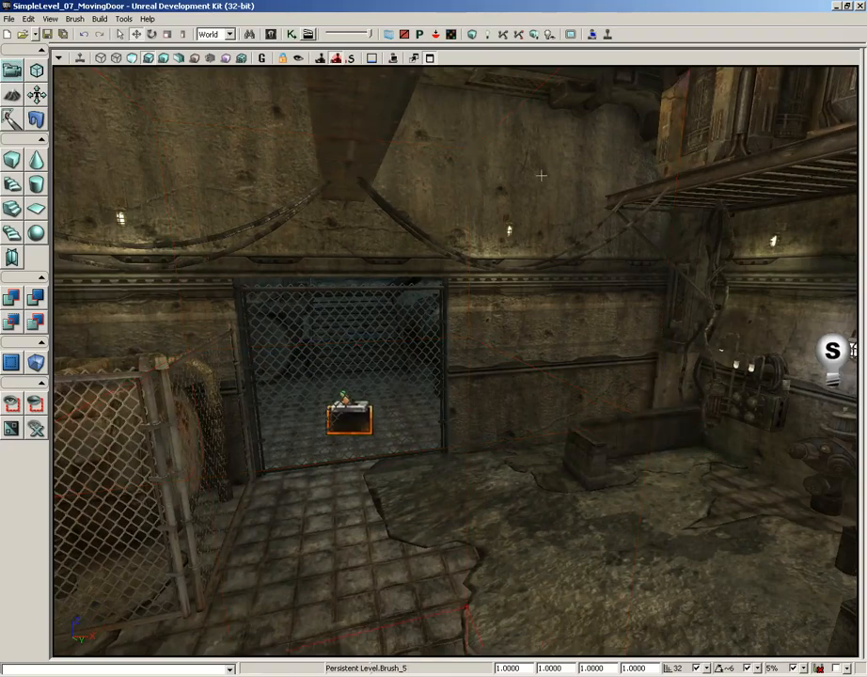
drag(534, 186, 542, 62)
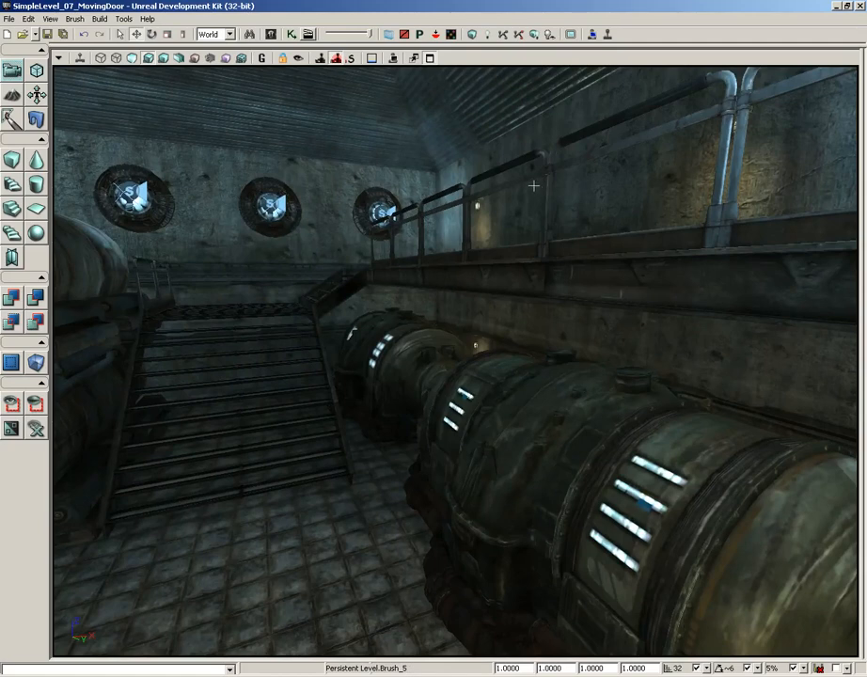
click(429, 58)
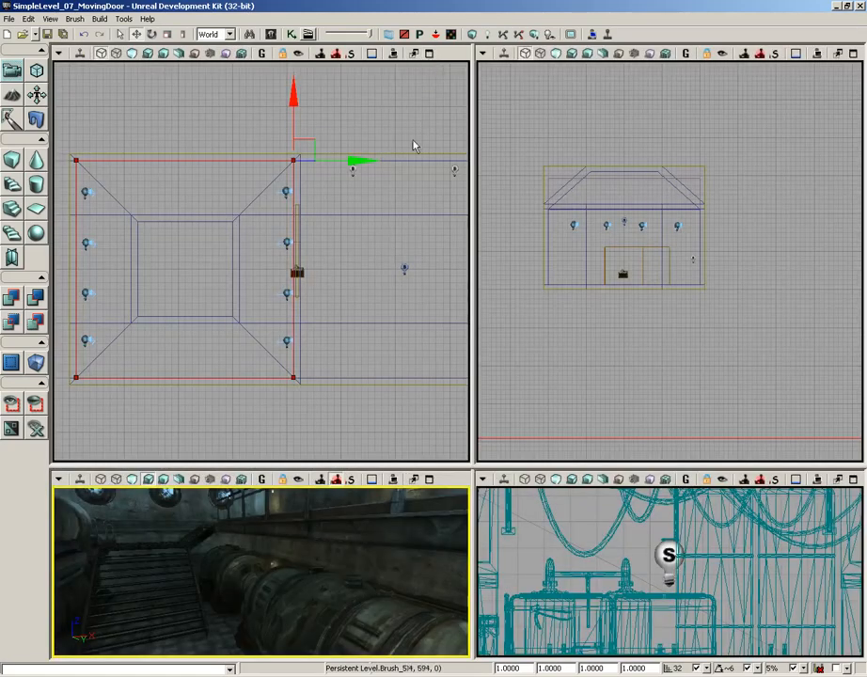
click(549, 186)
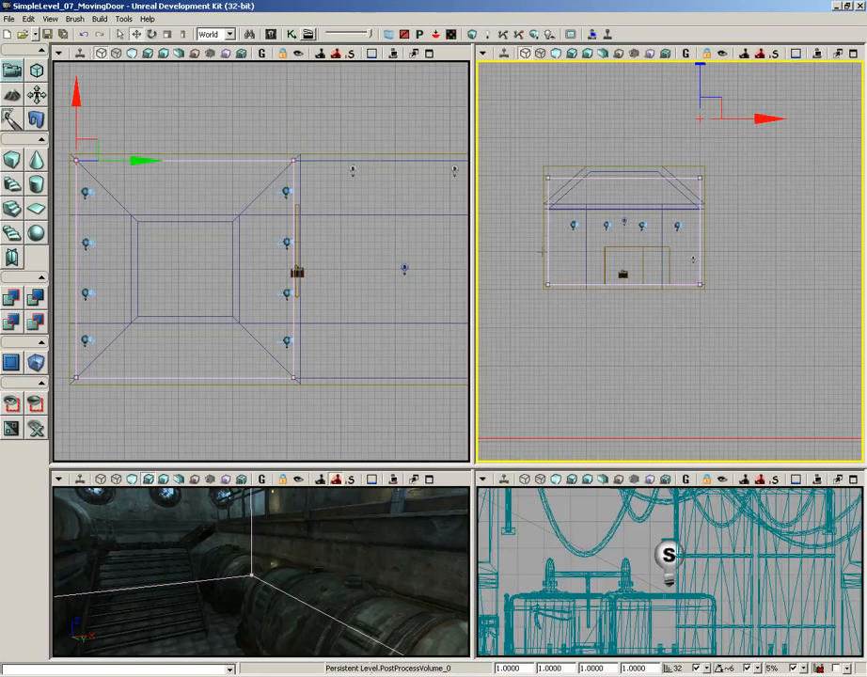
Step: Open the post process volume's properties over an enlarged perspective view of the barrels inside the room
drag(261, 554, 160, 642)
click(430, 480)
right_drag(426, 496, 427, 472)
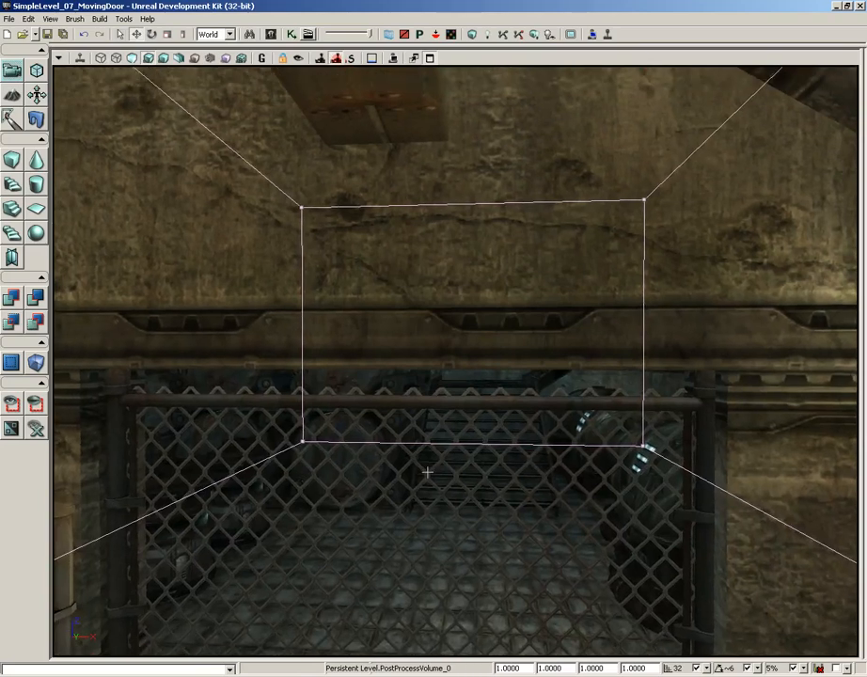
key(F4)
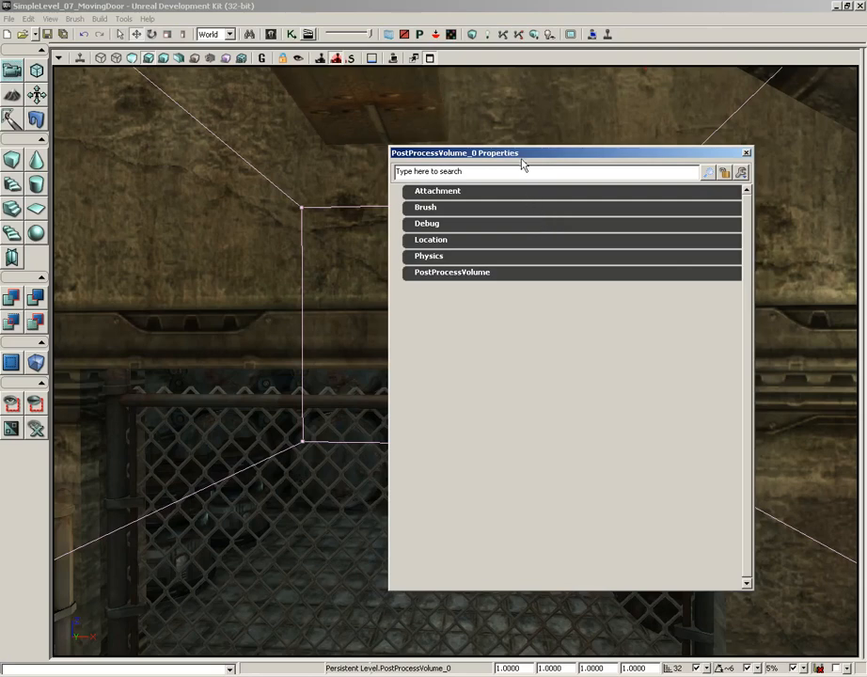
drag(522, 160, 582, 158)
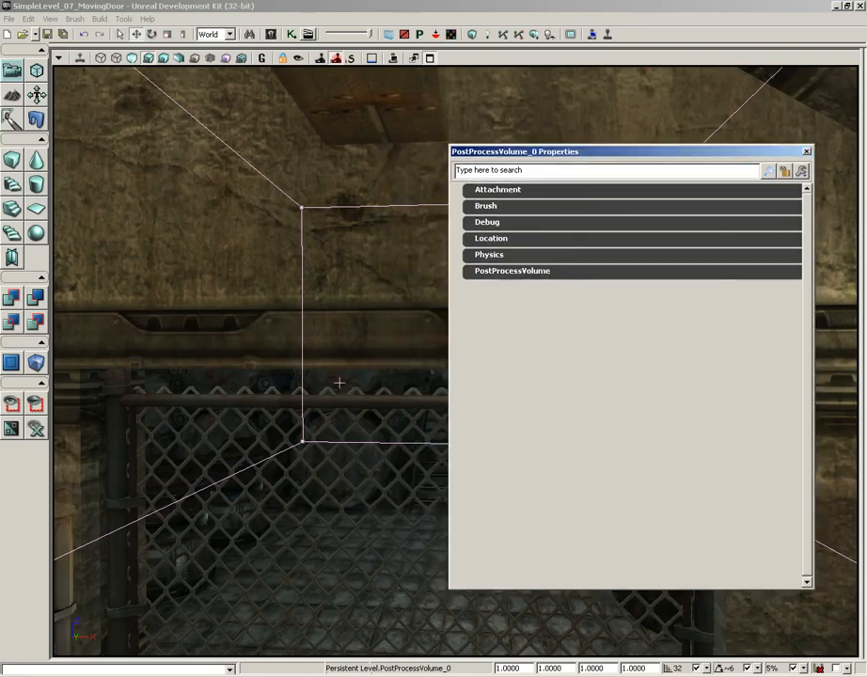
mouse_move(338, 381)
mouse_down()
mouse_move(333, 309)
mouse_move(282, 217)
mouse_move(329, 373)
mouse_up()
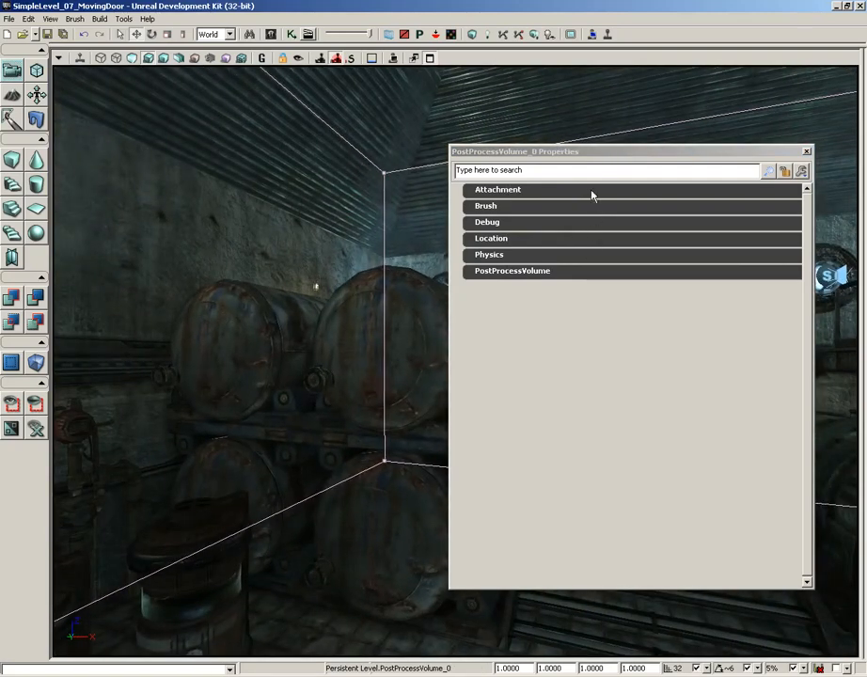
drag(580, 153, 612, 165)
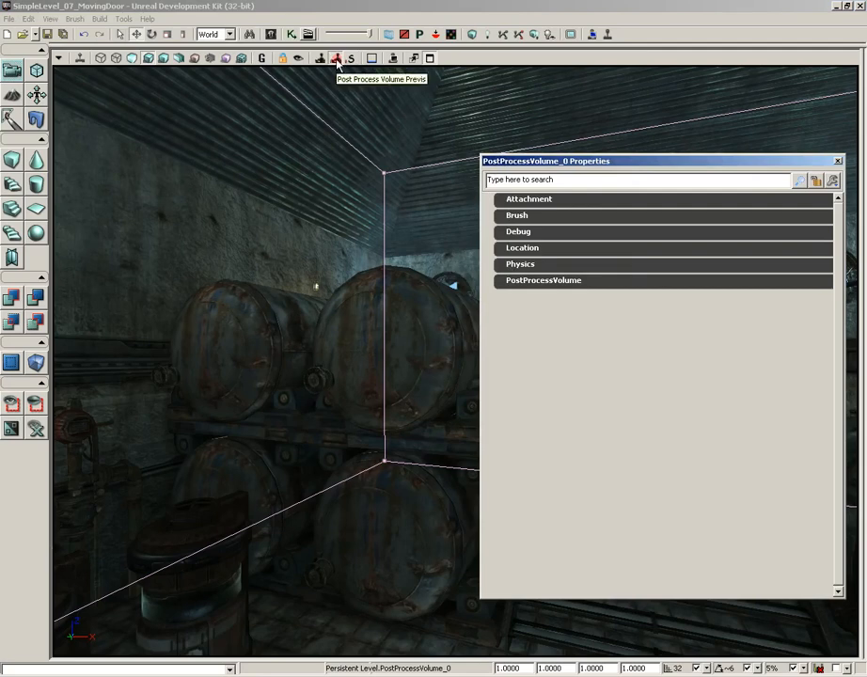
Step: Switch the perspective view to game view and narrow the properties window to uncover more of the room
click(262, 61)
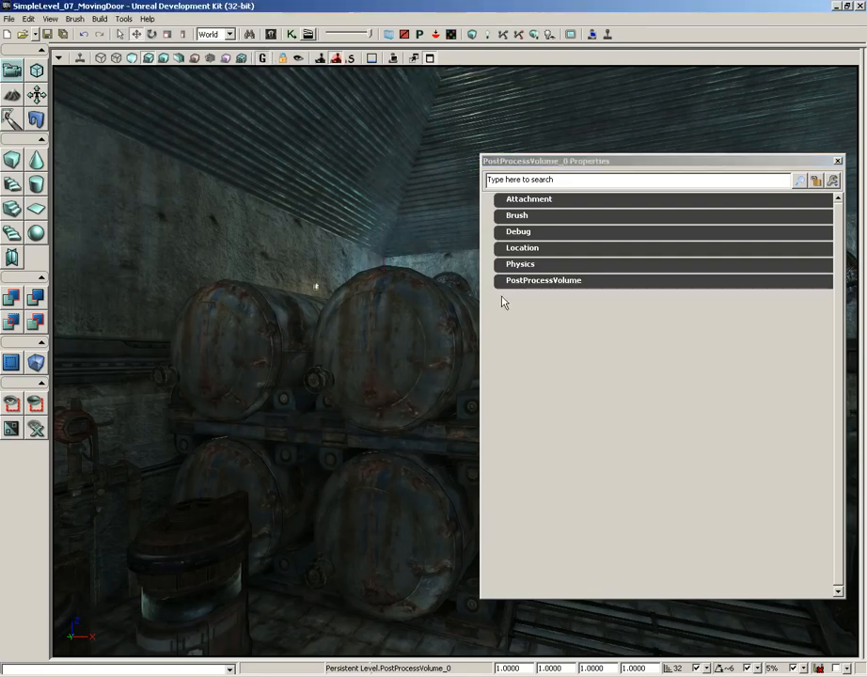
drag(480, 343, 571, 338)
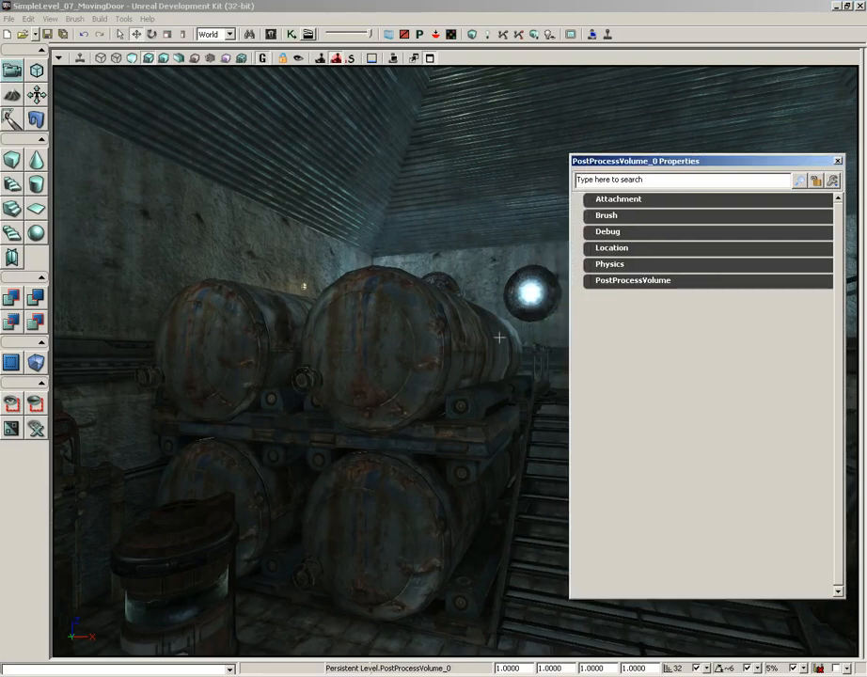
right_drag(450, 336, 395, 291)
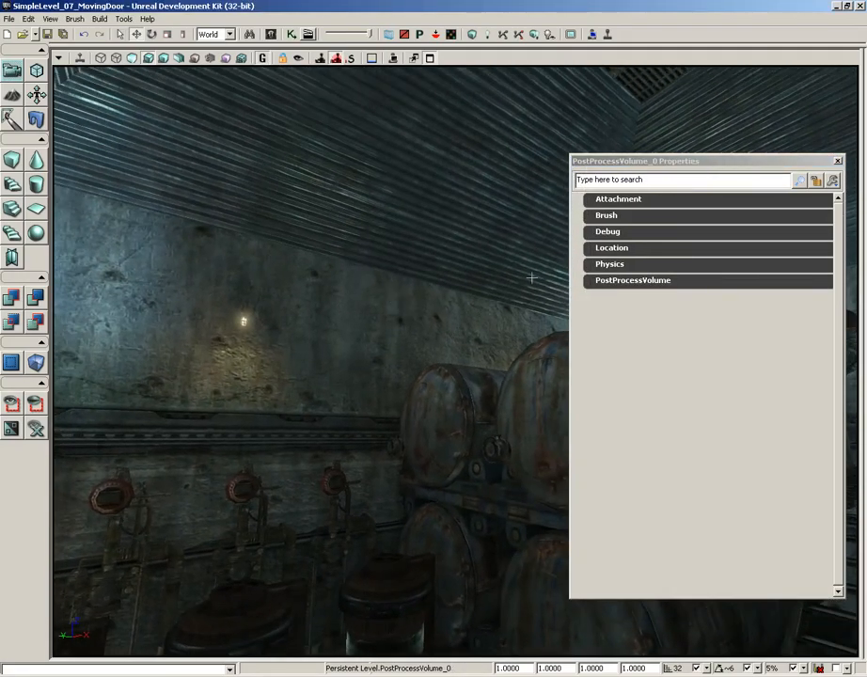
Step: Expand the PostProcessVolume category and its Settings, enlarging the properties window to fit the whole list
click(609, 286)
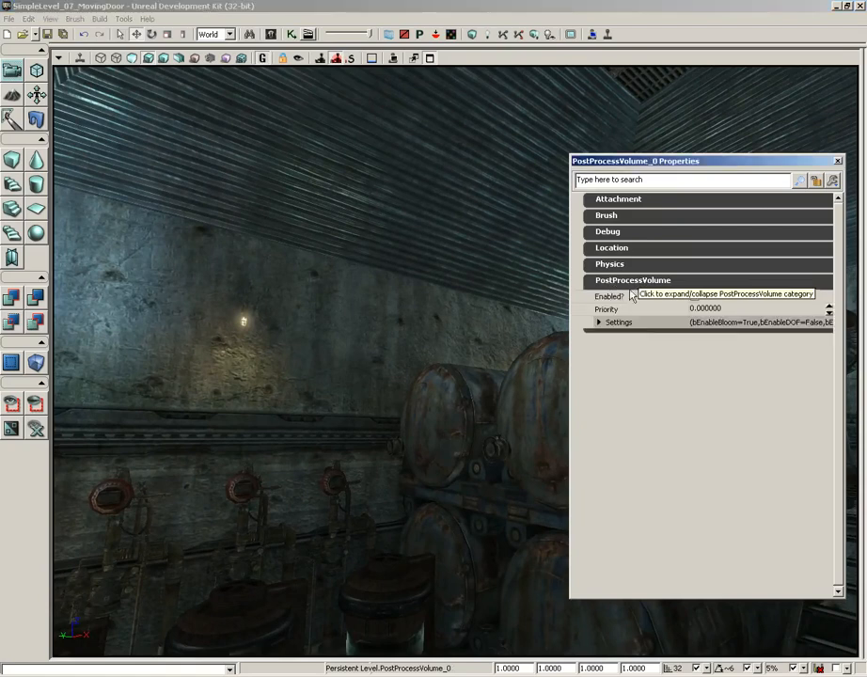
click(621, 324)
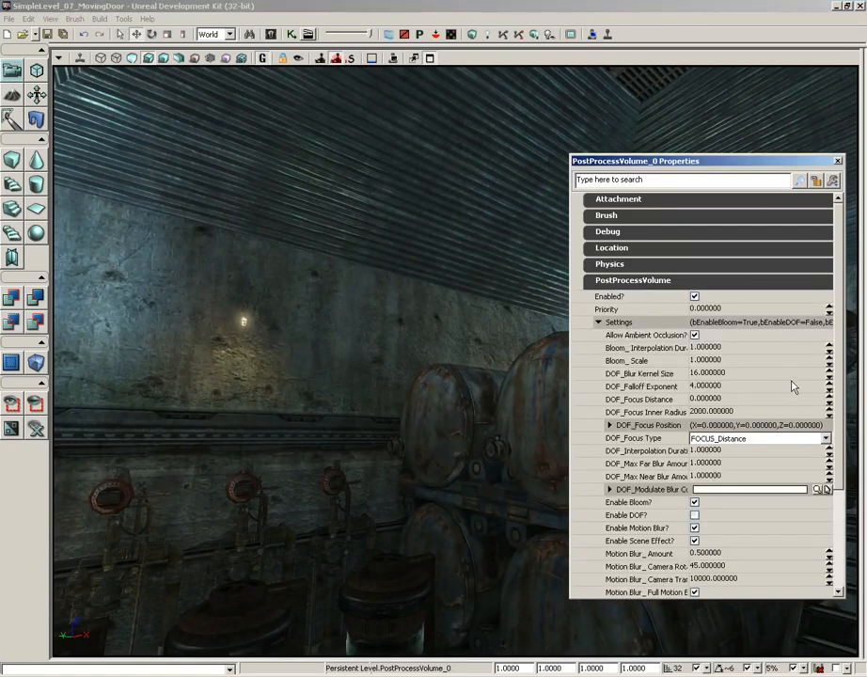
scroll(840, 282, down, 1)
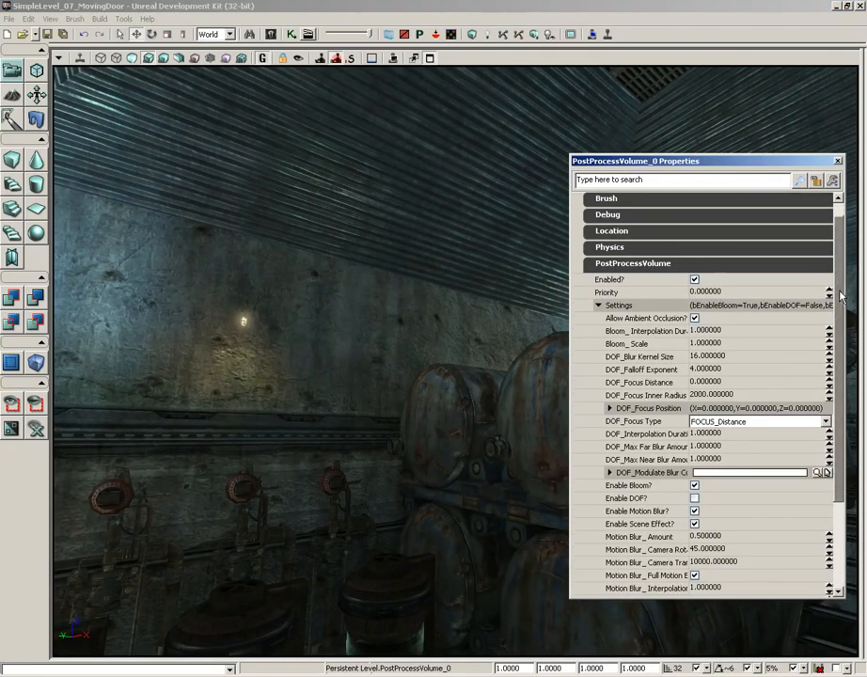
drag(738, 599, 735, 648)
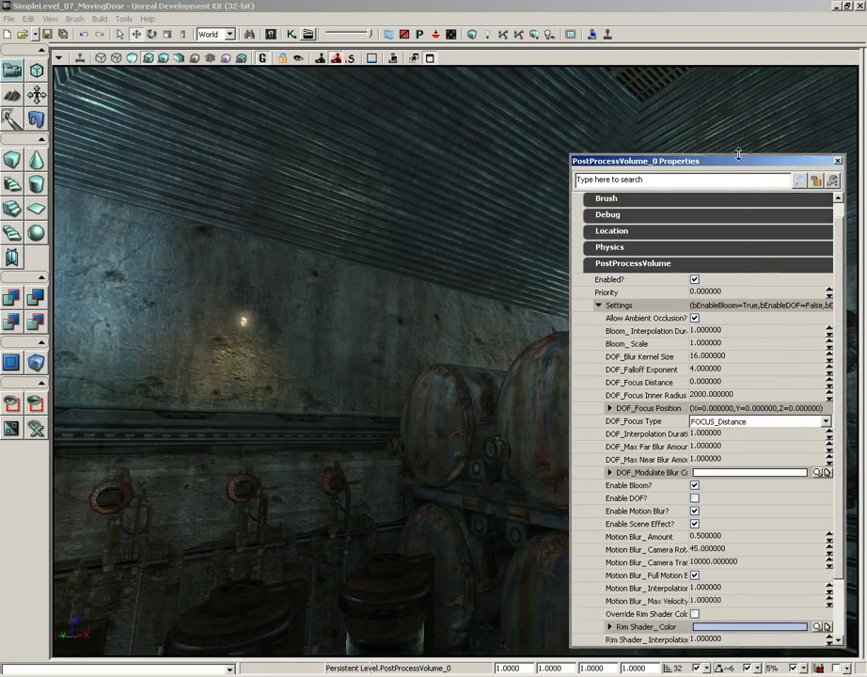
drag(739, 162, 745, 82)
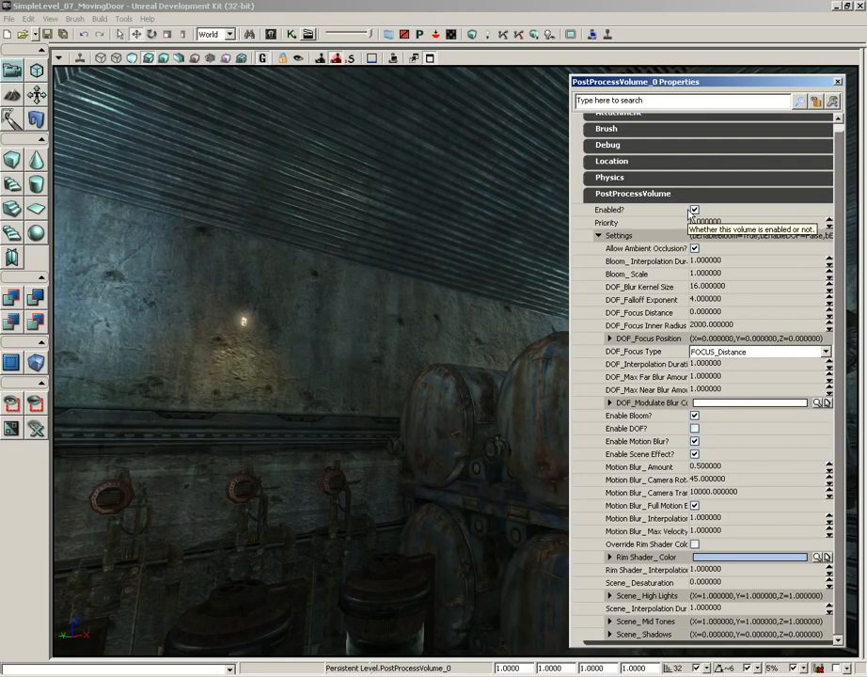
Step: Enable depth of field for the post process volume with the camera facing the barrels
right_drag(365, 394, 403, 386)
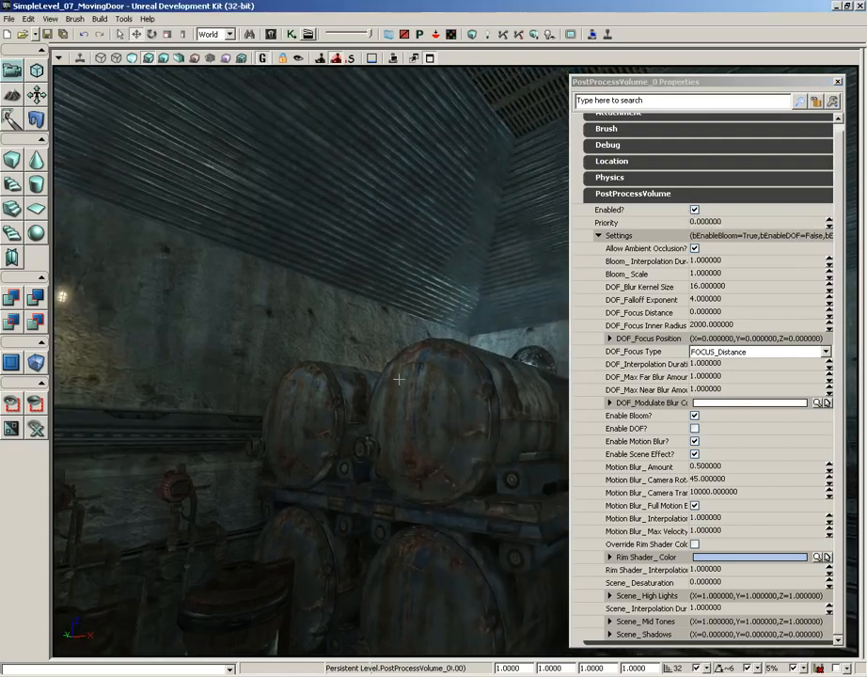
right_drag(348, 349, 376, 357)
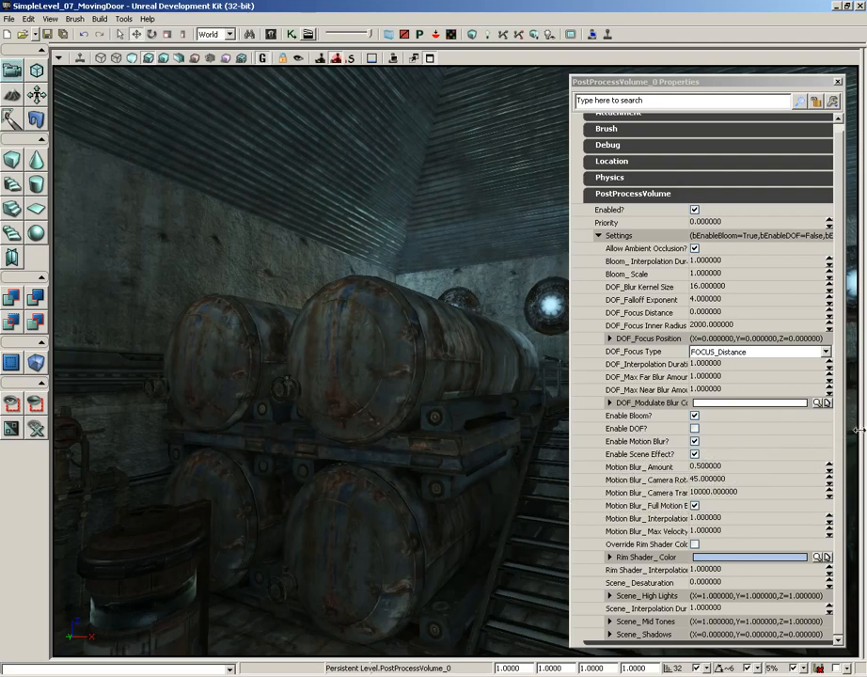
click(837, 408)
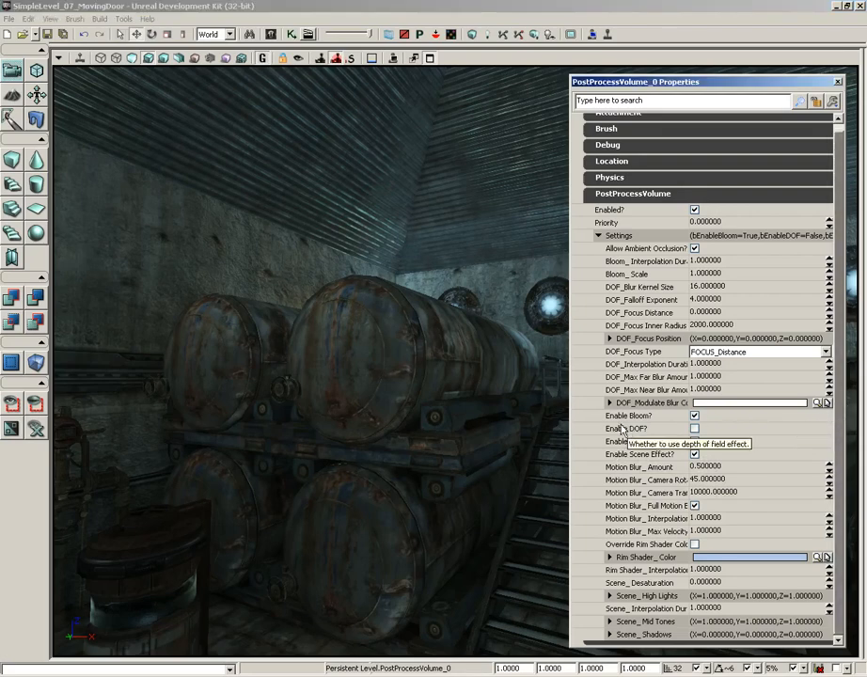
click(695, 429)
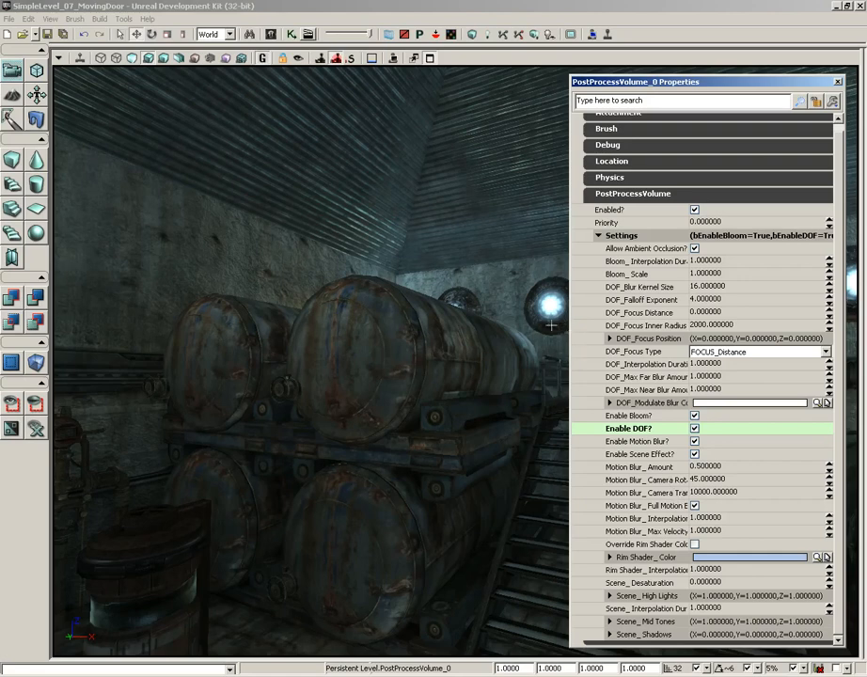
Step: Set the volume's DOF_Focus Inner Radius to 512
click(701, 327)
right_drag(437, 316, 489, 312)
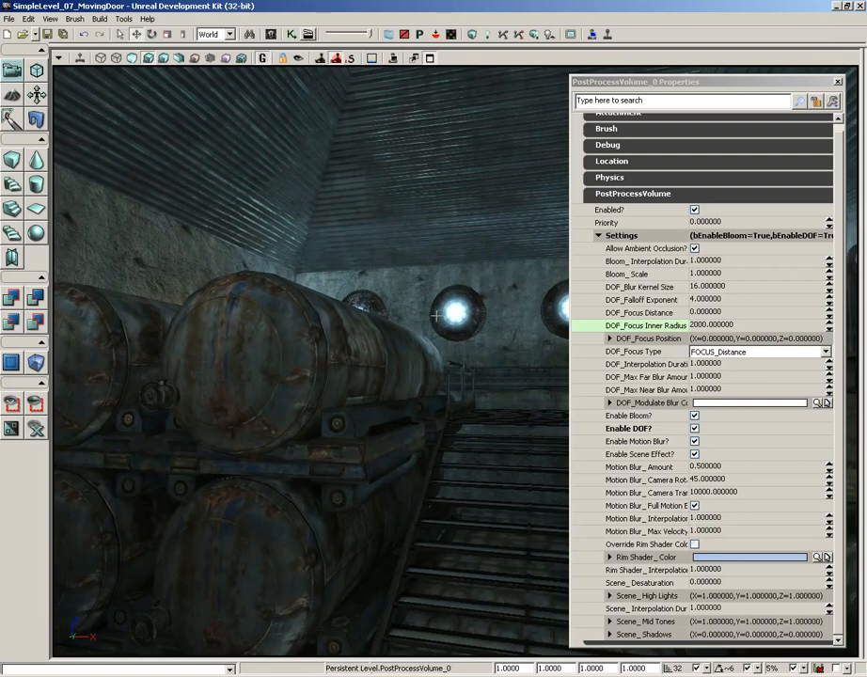
double_click(701, 324)
click(741, 325)
drag(751, 325, 679, 323)
text(512)
key(Return)
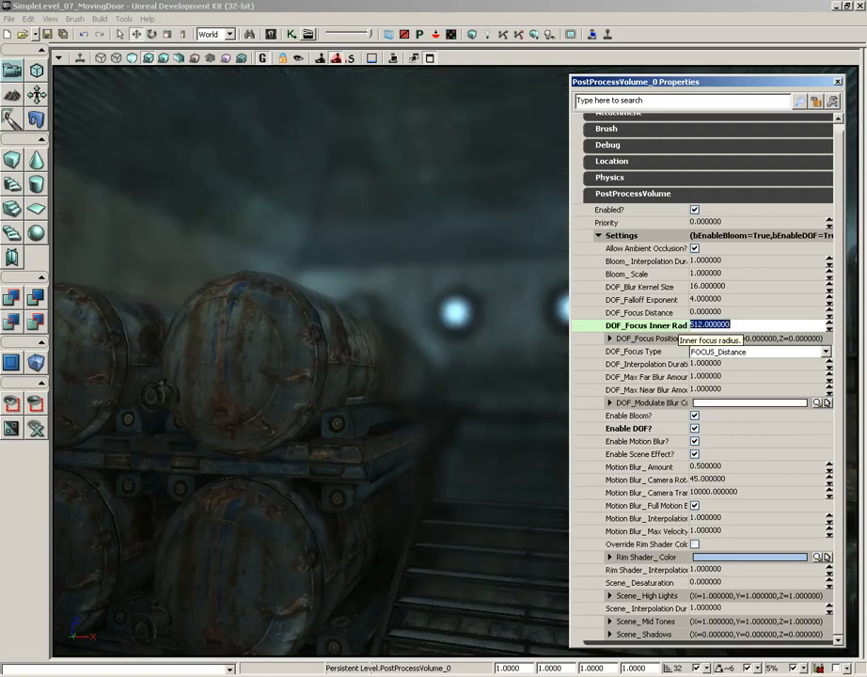
Step: Set the volume's DOF_Blur Kernel Size to 96
mouse_move(455, 399)
right_down()
mouse_move(527, 384)
mouse_move(541, 337)
mouse_move(534, 308)
mouse_move(450, 364)
mouse_move(287, 364)
mouse_move(186, 348)
mouse_move(457, 409)
mouse_move(459, 468)
mouse_move(486, 507)
mouse_move(479, 445)
mouse_move(447, 433)
mouse_move(469, 344)
mouse_move(393, 293)
mouse_move(530, 390)
mouse_move(489, 371)
mouse_move(466, 381)
right_up()
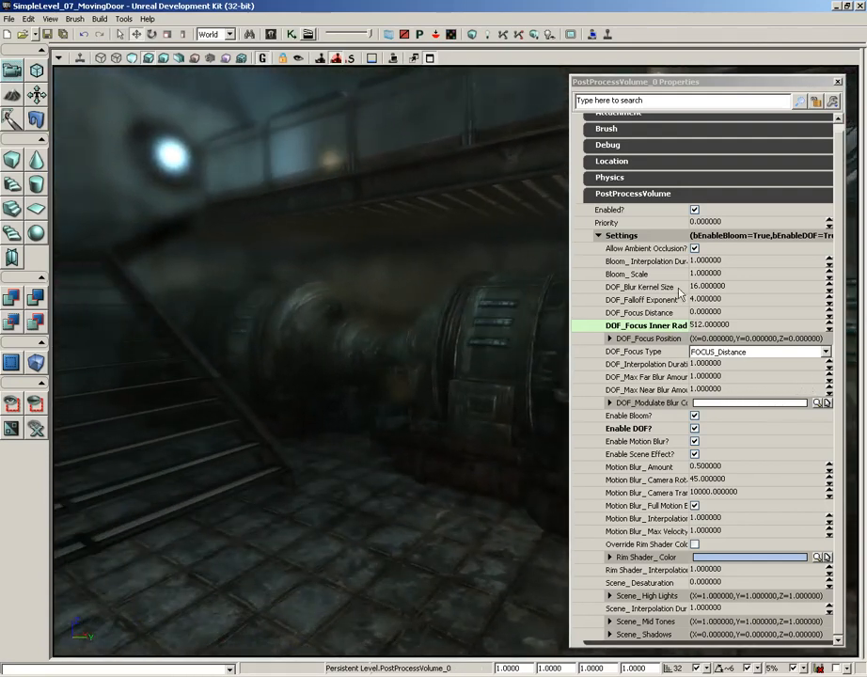
click(707, 289)
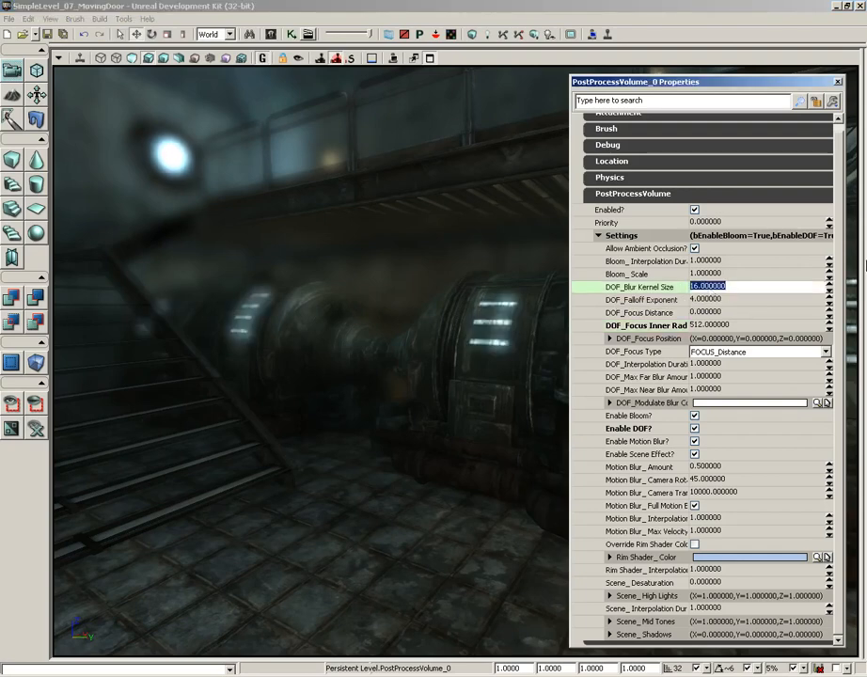
text(96)
key(Return)
Step: Inspect the depth of field blur around the barrel room and turn depth of field off for the volume
drag(362, 363, 252, 320)
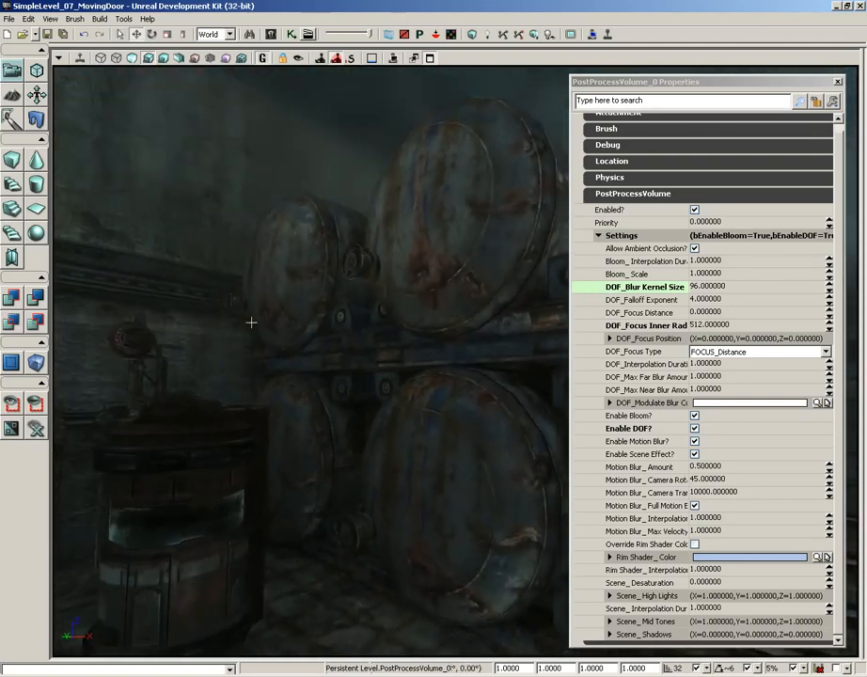
drag(389, 329, 296, 355)
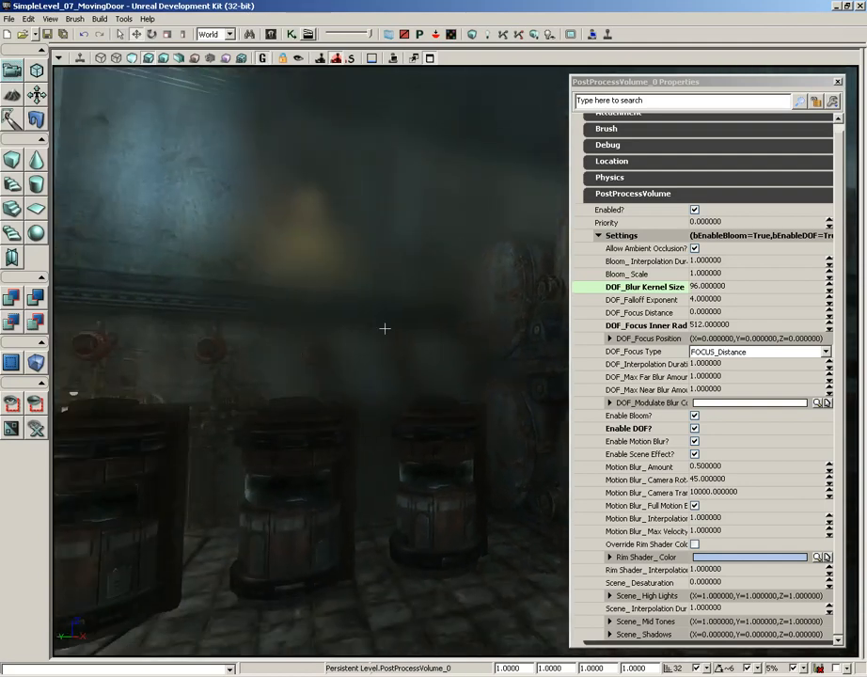
click(720, 290)
drag(414, 329, 379, 330)
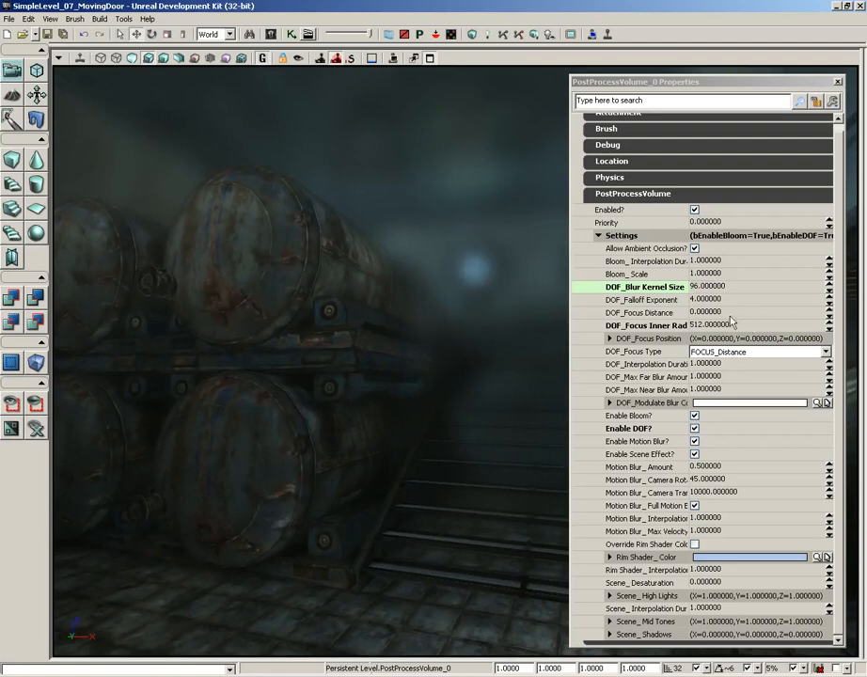
click(694, 428)
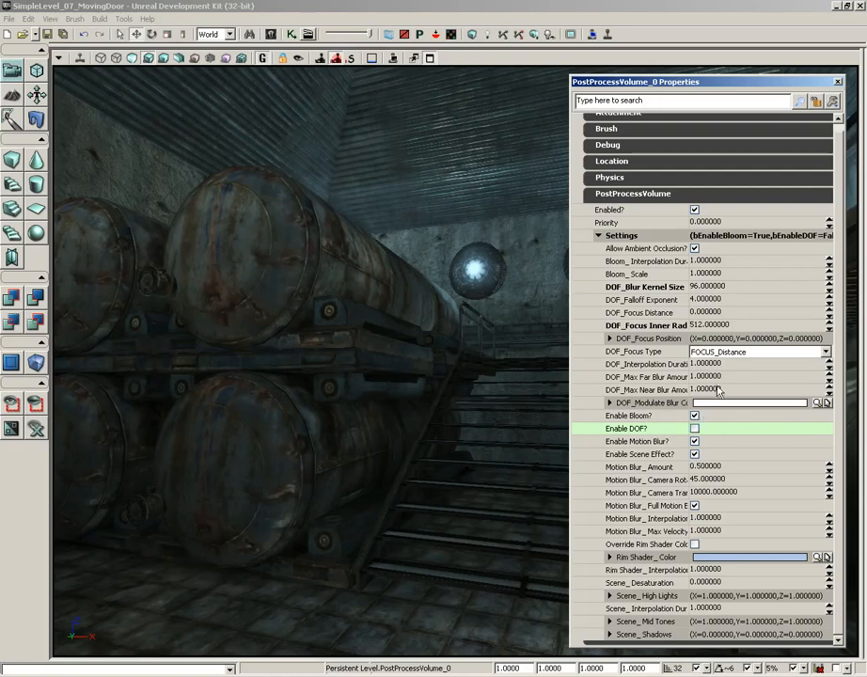
Step: Try the post process volume's Bloom_Scale at 3 and at 10 while viewing the round wall lights
click(715, 273)
right_drag(486, 386, 486, 410)
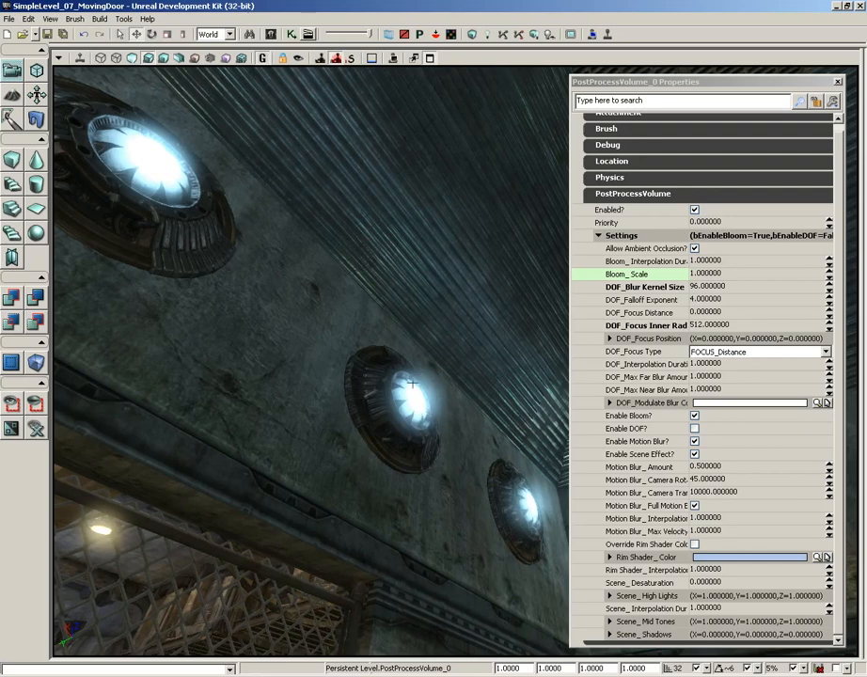
drag(711, 274, 689, 278)
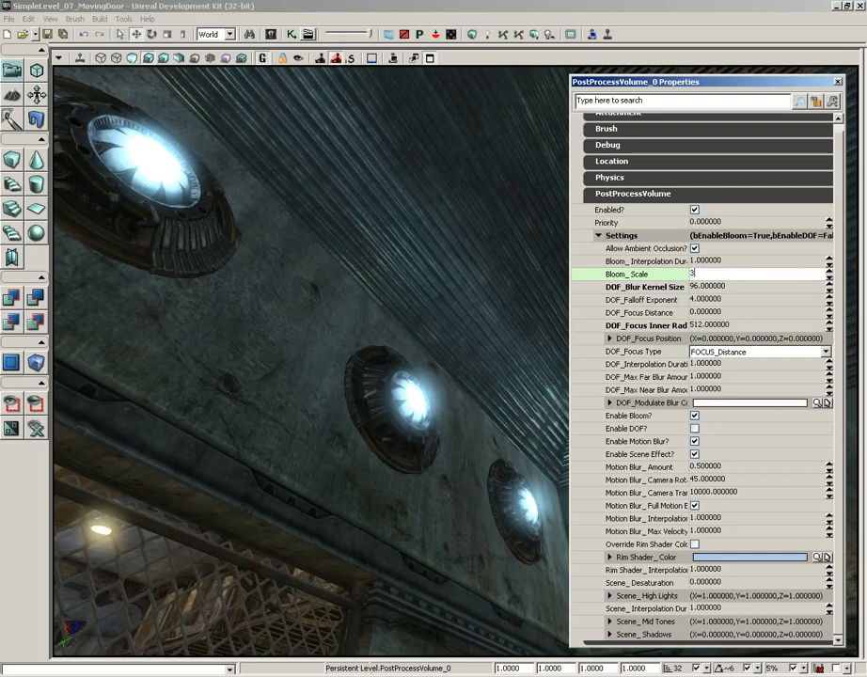
text(3)
key(Return)
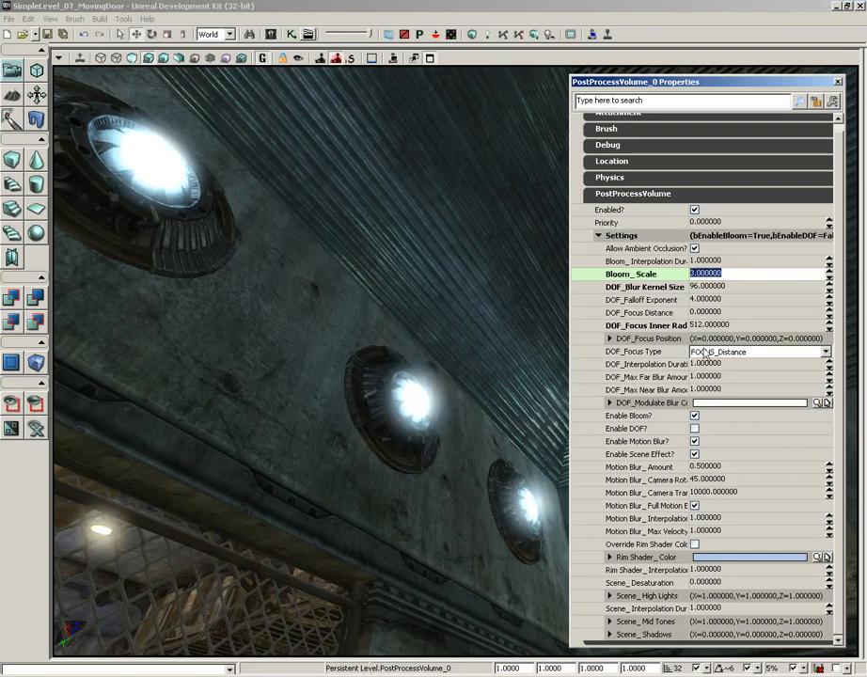
text(10)
key(Return)
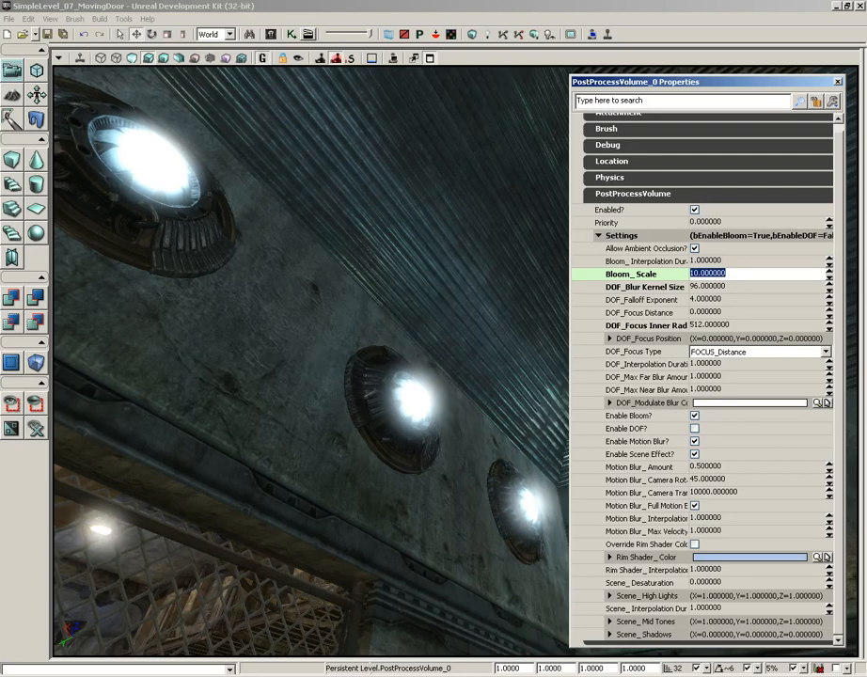
Step: Set the volume's Bloom_Scale back to 1
text(1)
key(Return)
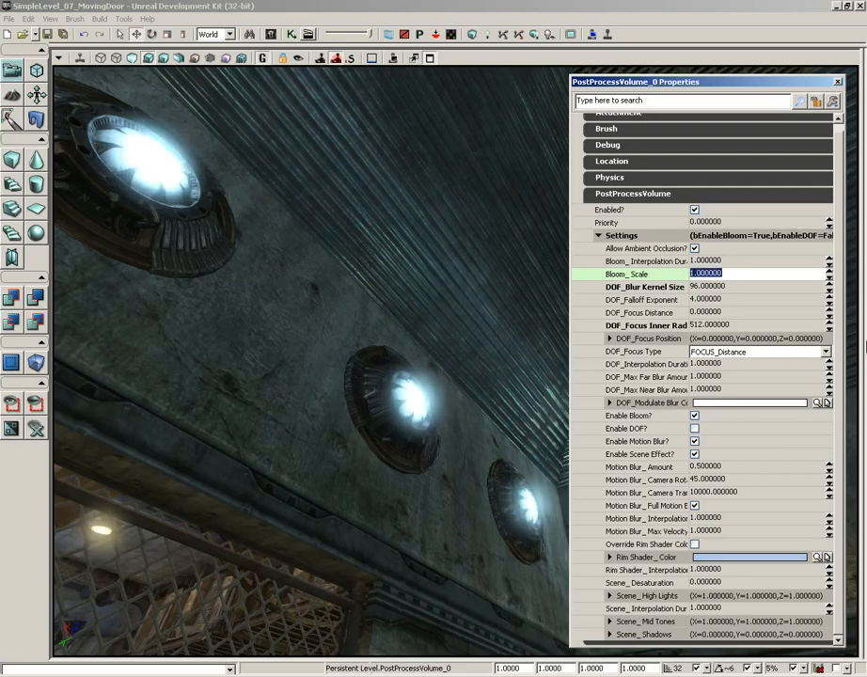
click(839, 388)
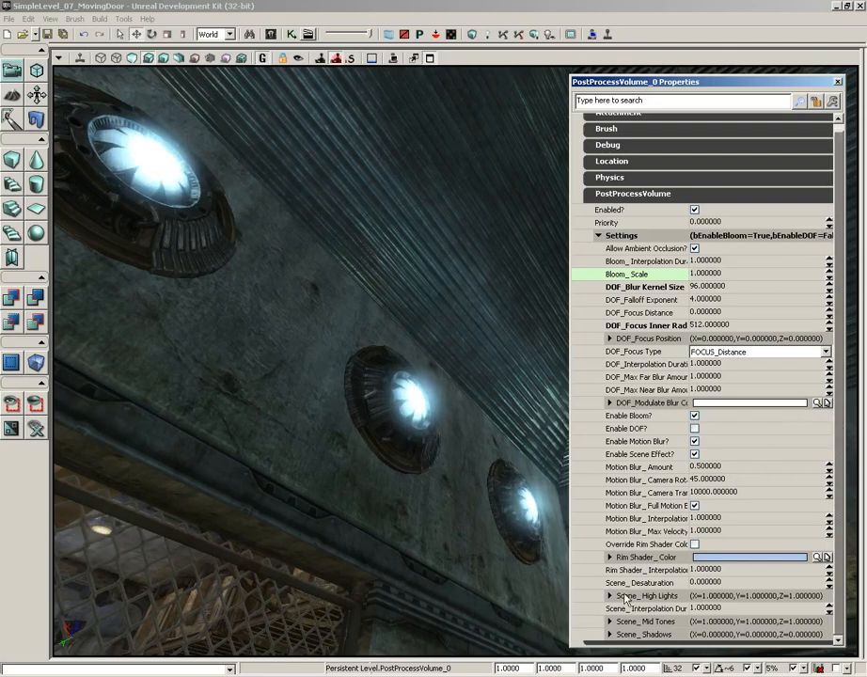
Step: Expand the volume's Scene_High Lights, Scene_Mid Tones and Scene_Shadows components with the camera facing the machines and barrels
right_drag(433, 437, 455, 357)
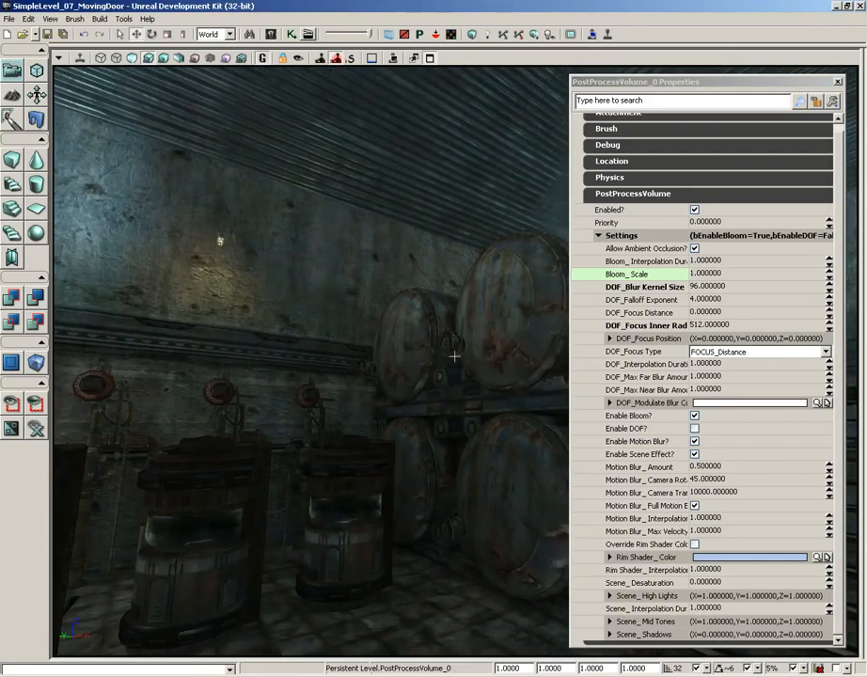
click(609, 596)
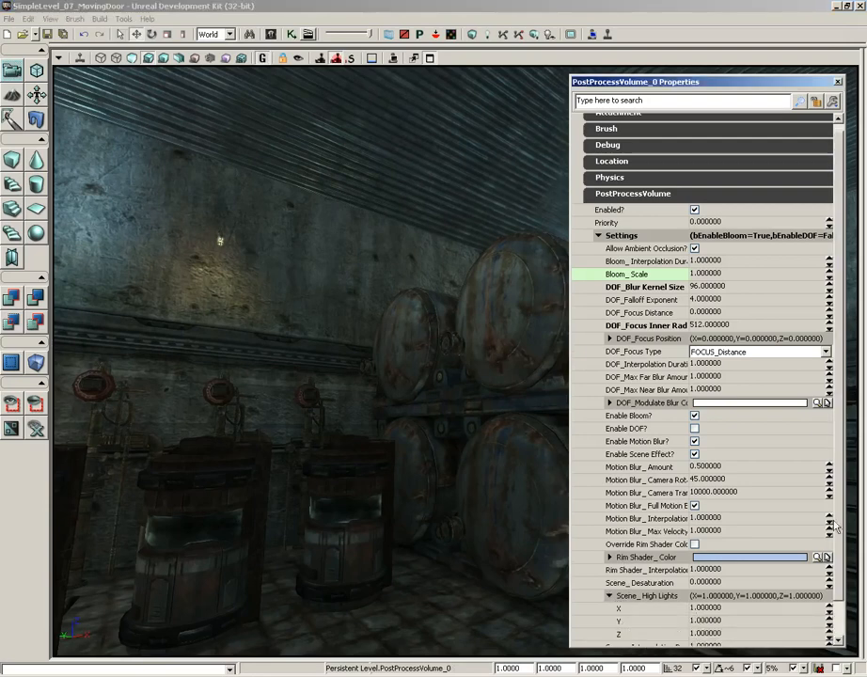
scroll(830, 569, down, 1)
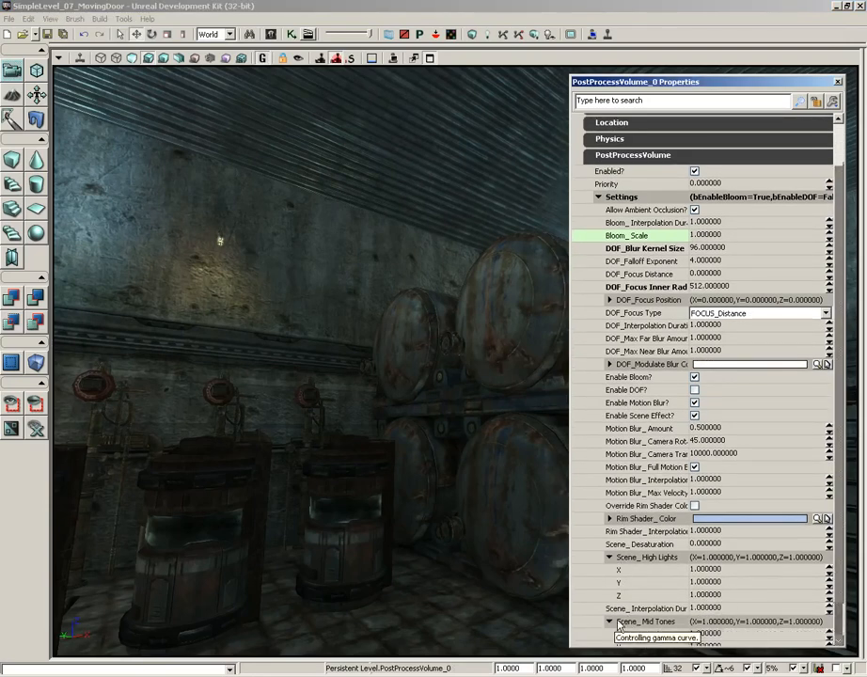
click(610, 621)
scroll(835, 548, down, 1)
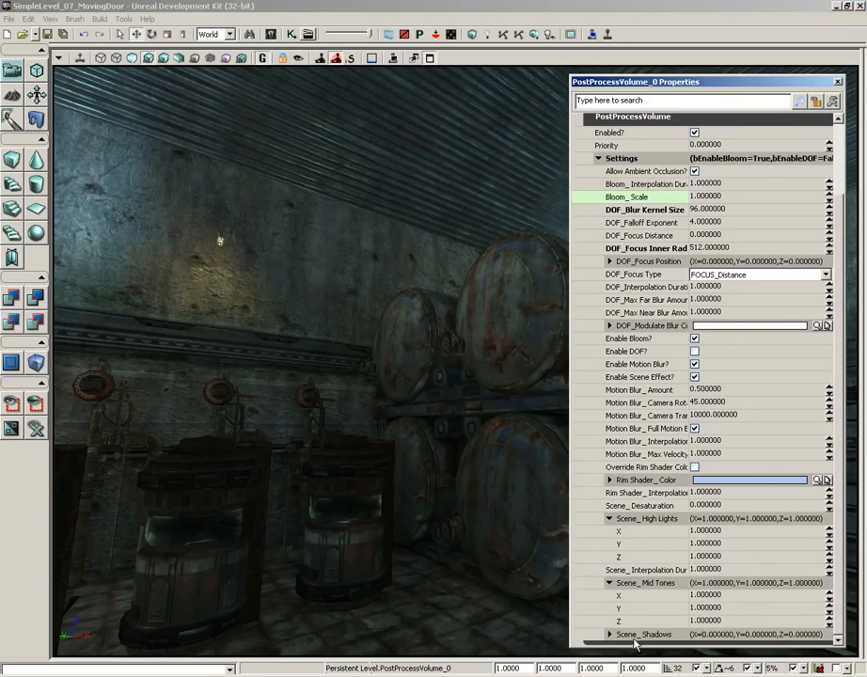
scroll(831, 533, down, 1)
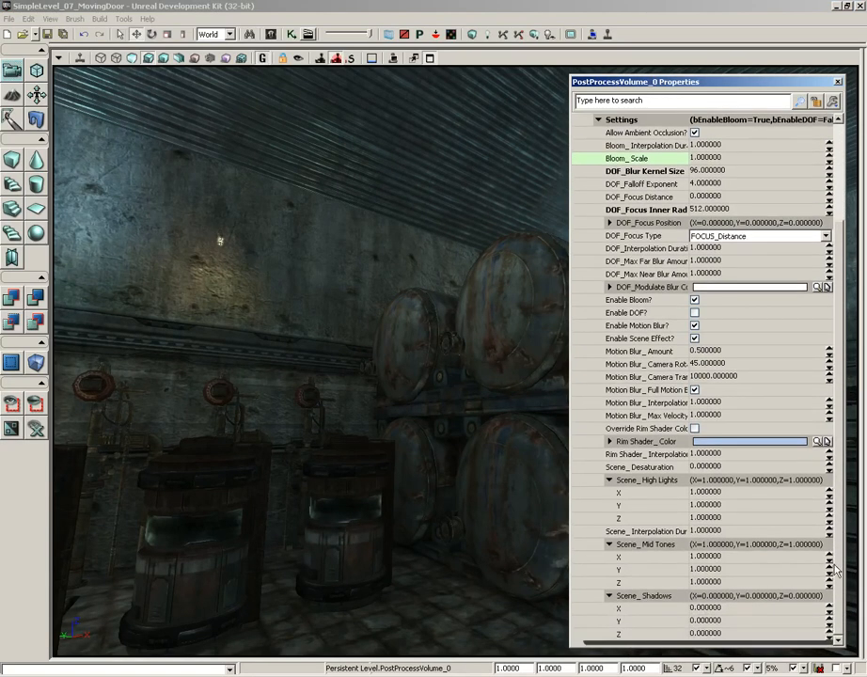
mouse_move(391, 419)
mouse_down()
mouse_move(431, 398)
mouse_move(387, 407)
mouse_up()
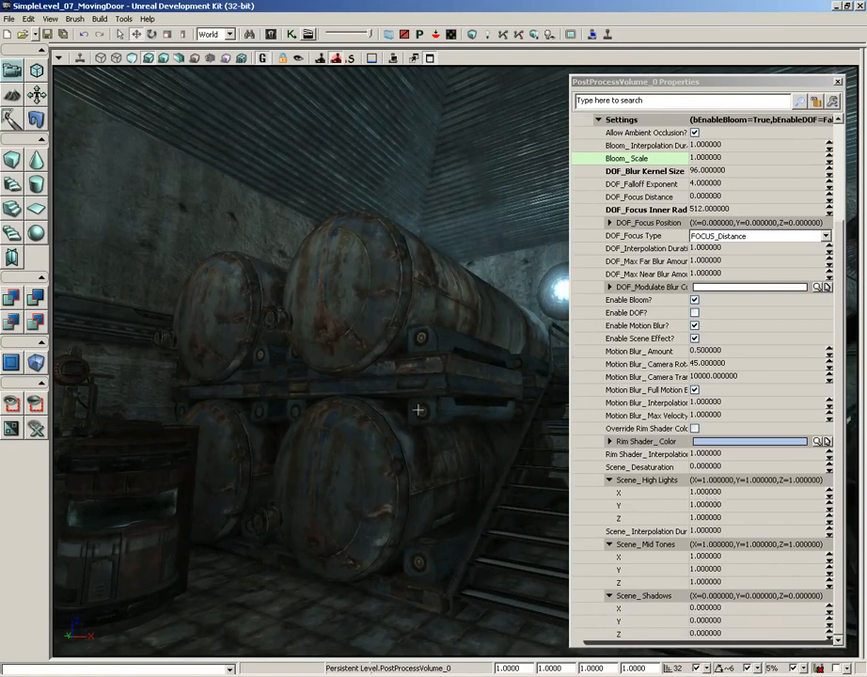
drag(418, 410, 429, 401)
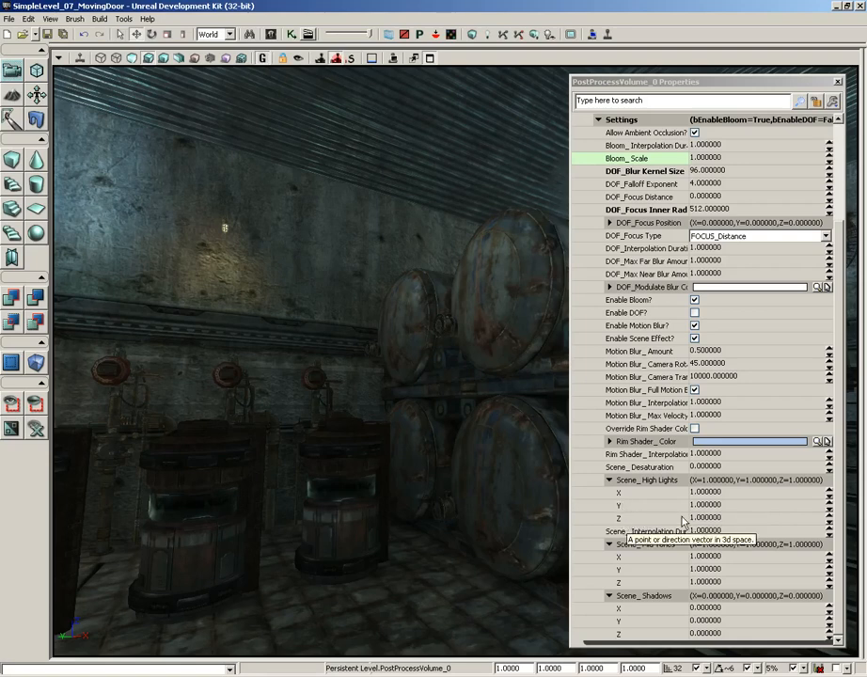
Step: Set the X, Y and Z components of the volume's Scene_High Lights to 0.2
click(731, 492)
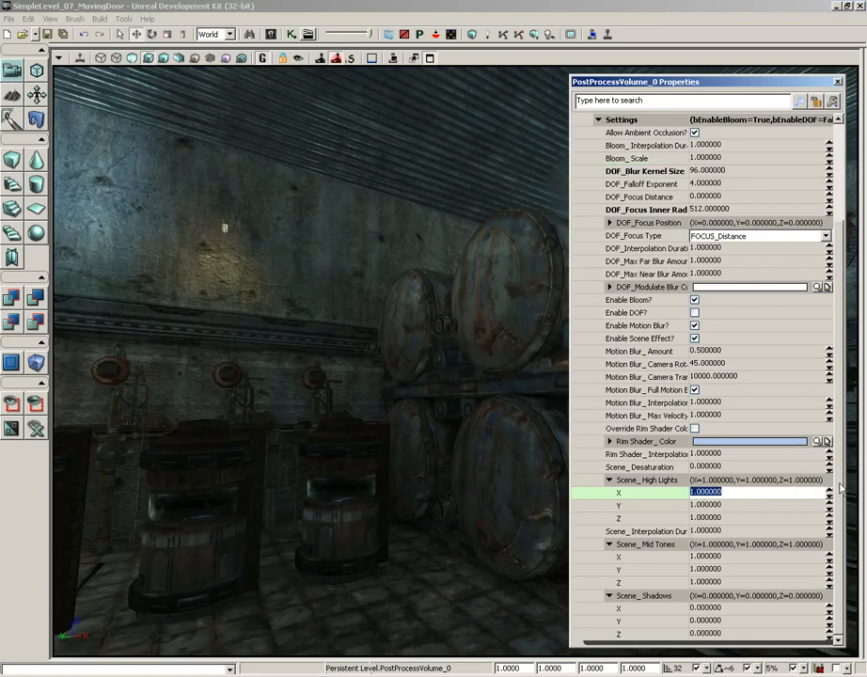
text(.2)
key(Tab)
text(.)
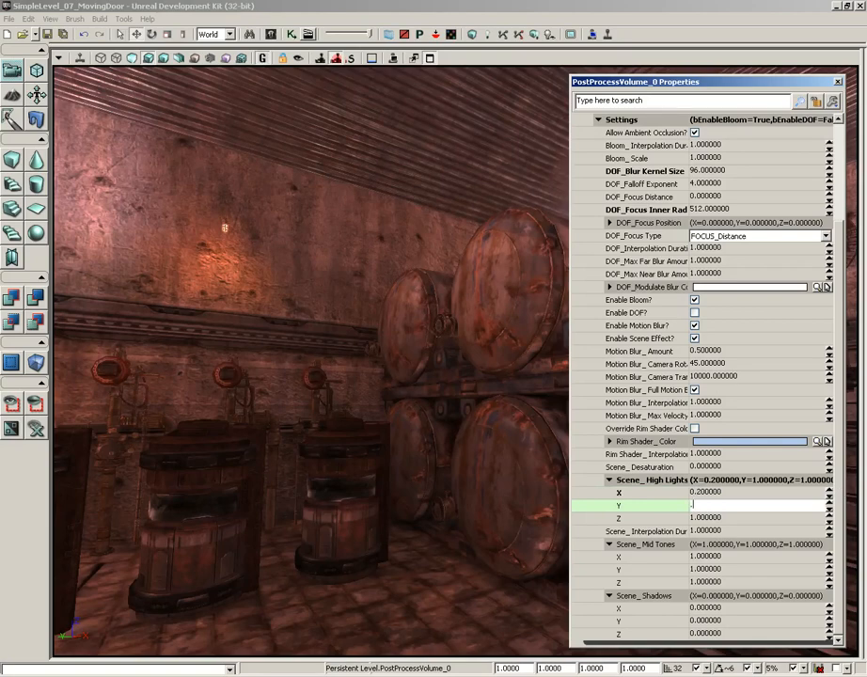
key(Tab)
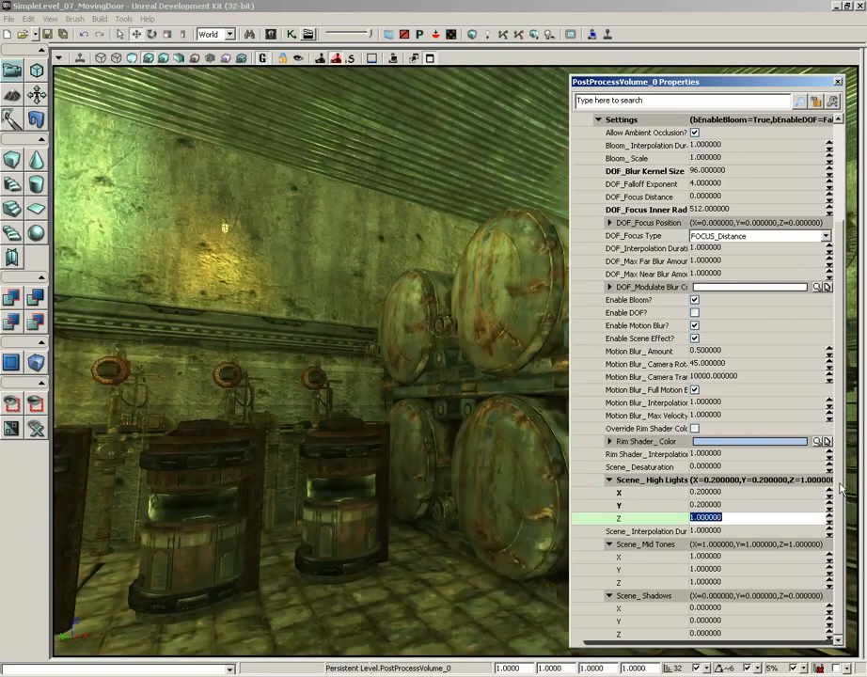
key(shift+Tab)
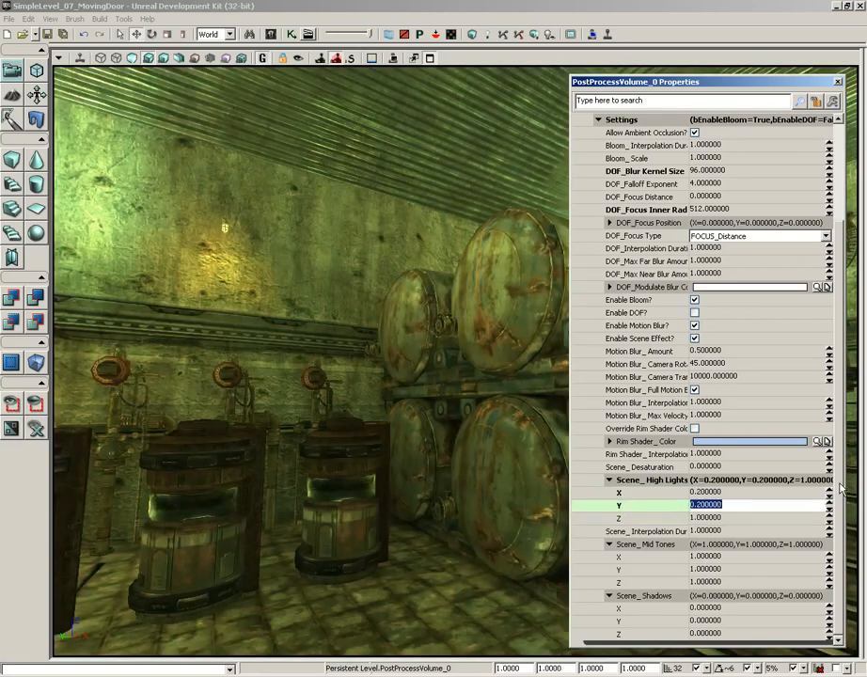
key(Tab)
key(Tab)
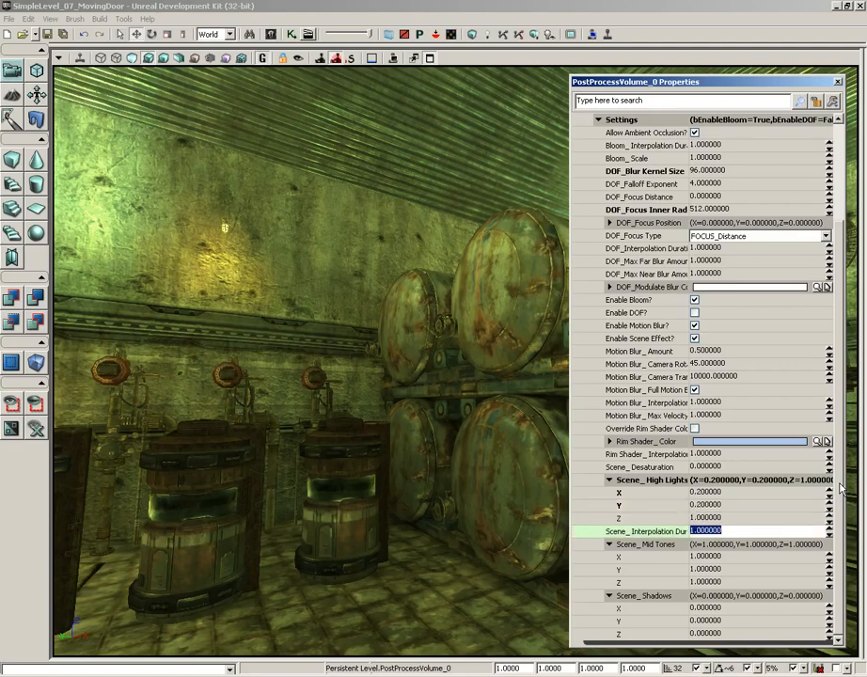
key(shift+Tab)
text(0.2)
key(Return)
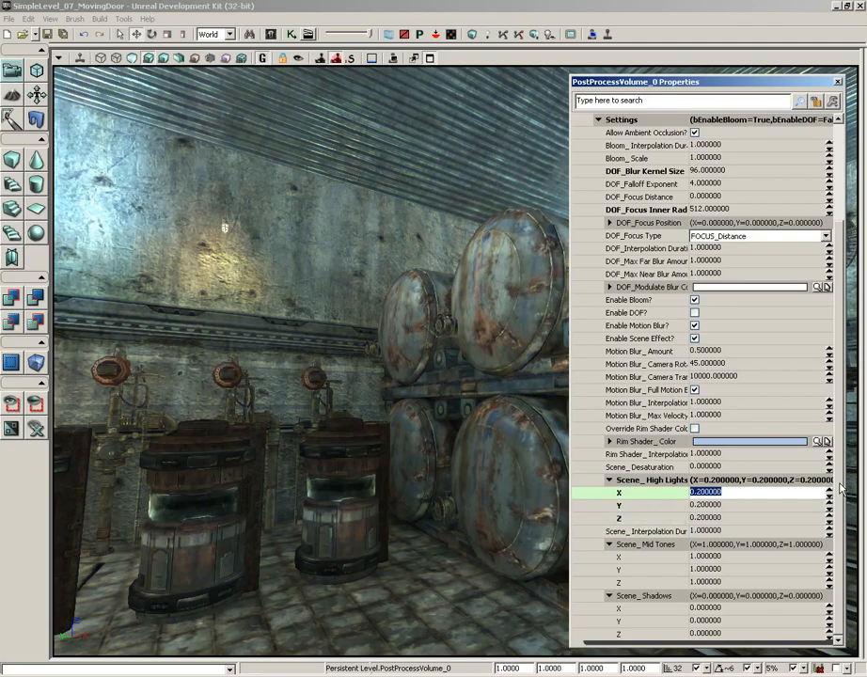
Step: Set the X component of Scene_High Lights to 1 and check the tint on the walls and ceiling
text(1)
key(Return)
right_drag(397, 339, 371, 260)
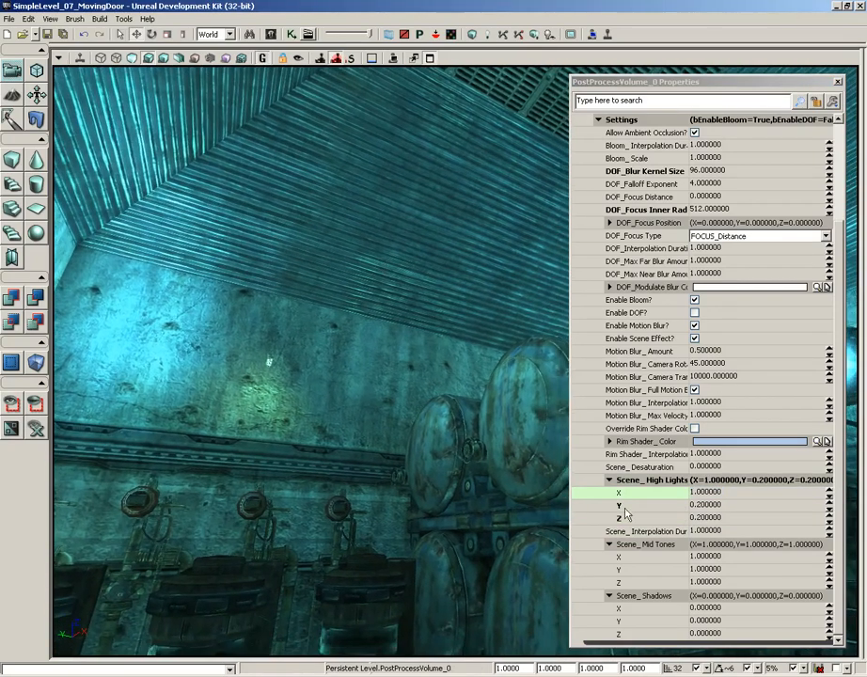
Step: Set the Y and Z components of Scene_Mid Tones to 0.7
click(710, 556)
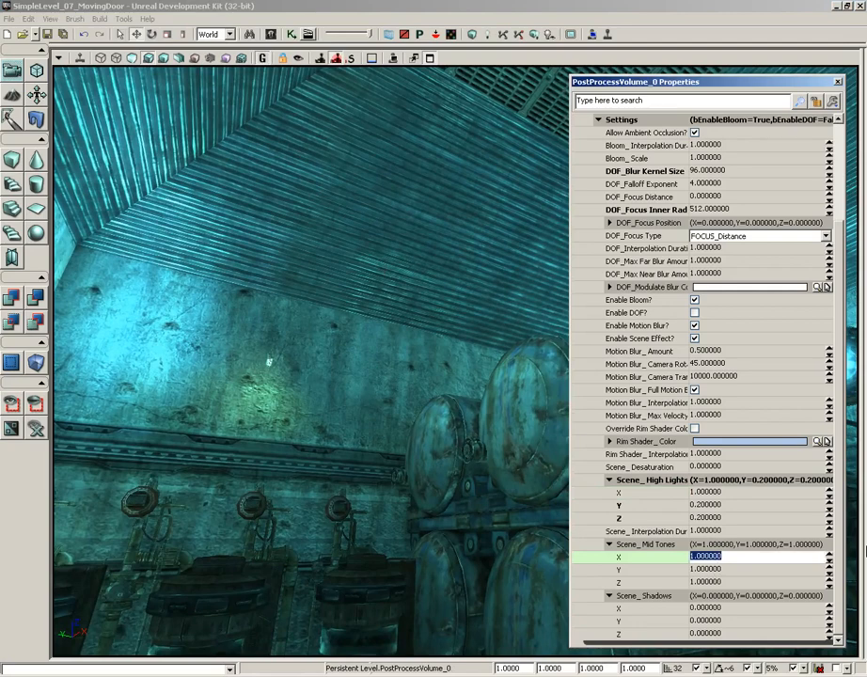
key(Tab)
text(.)
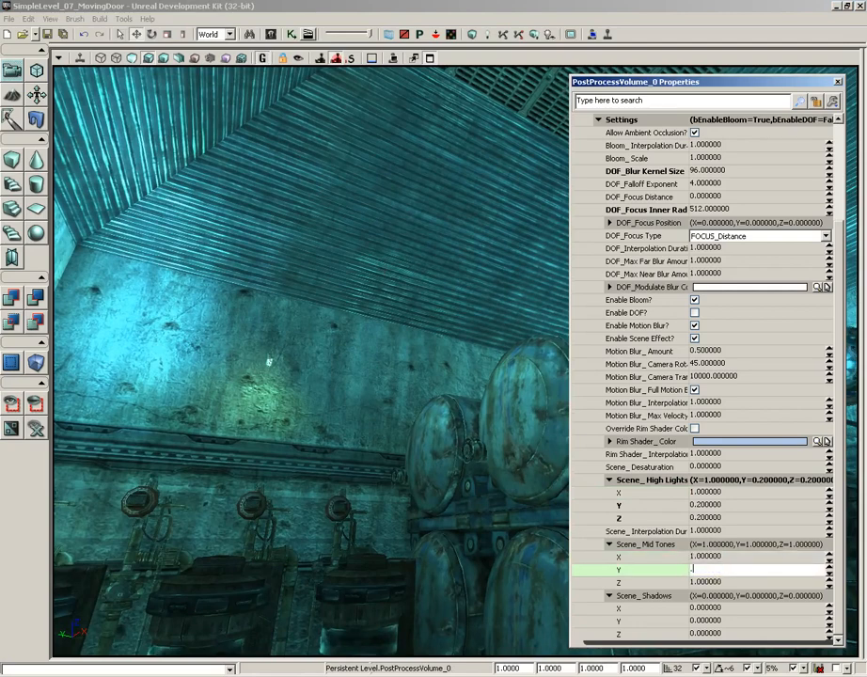
key(Tab)
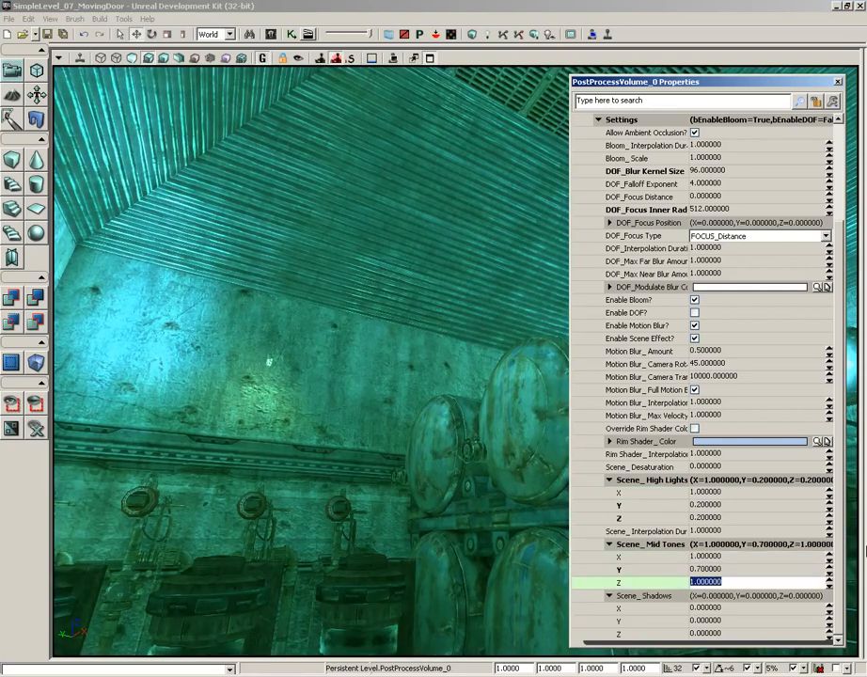
text(.7)
key(Return)
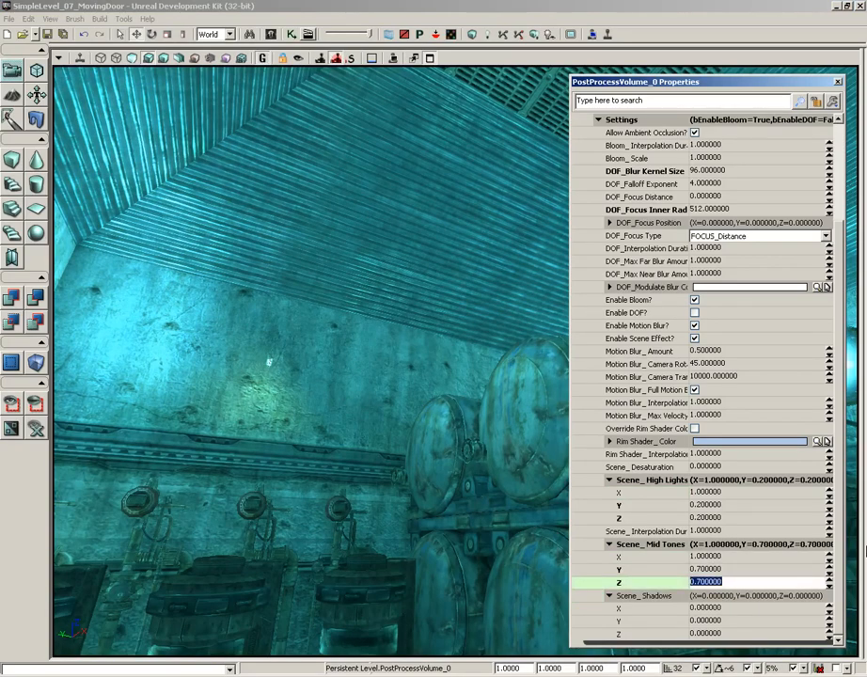
Step: Set the Y and Z components of Scene_Shadows to 0.1 with the camera facing the barrels
right_drag(251, 340, 404, 359)
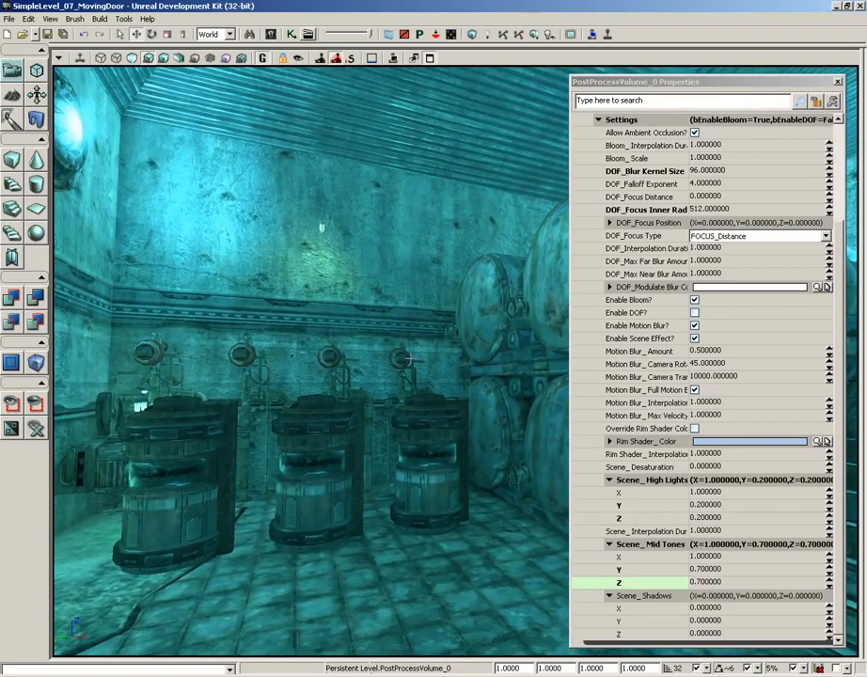
right_drag(404, 359, 471, 372)
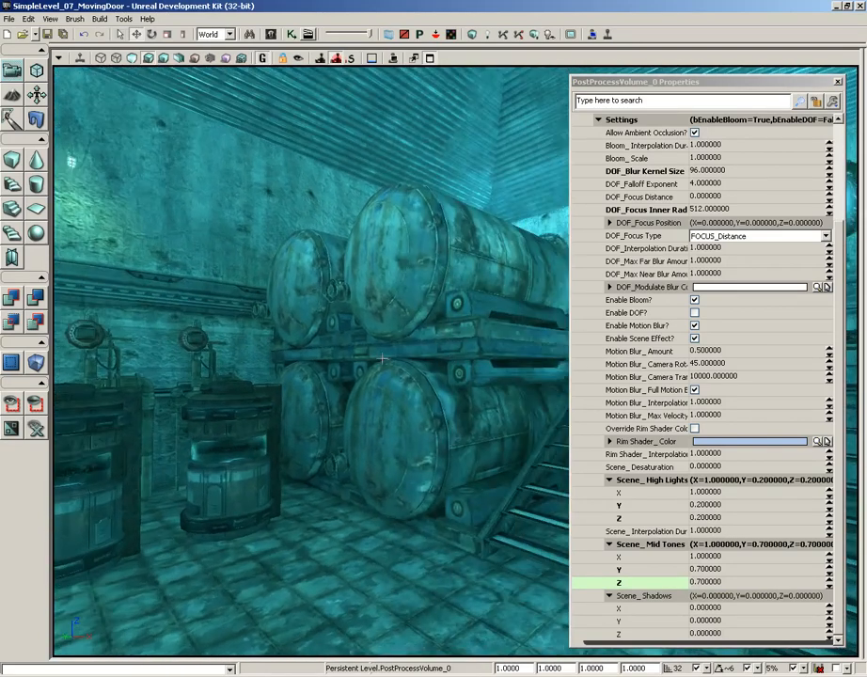
click(722, 609)
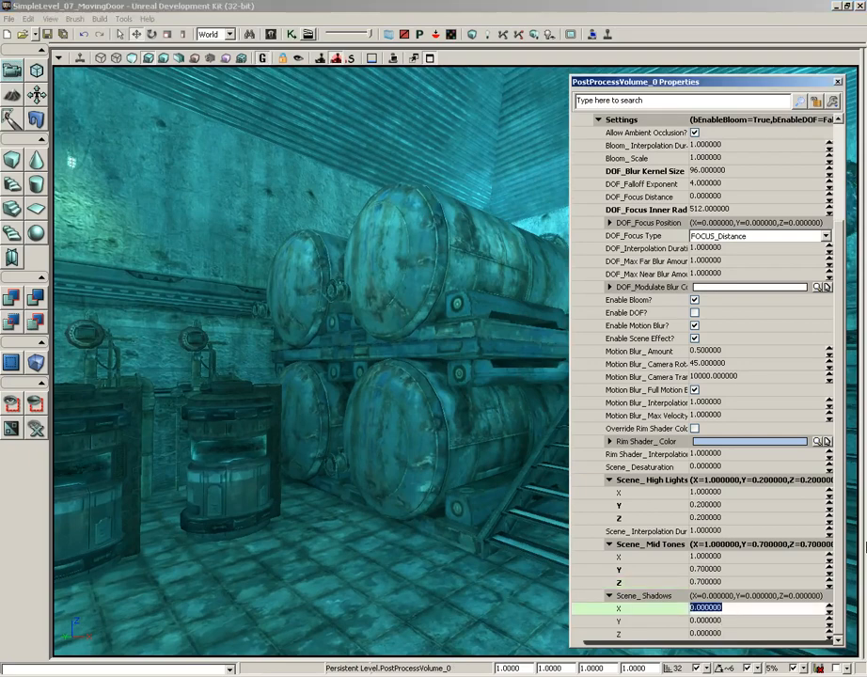
key(Tab)
key(Tab)
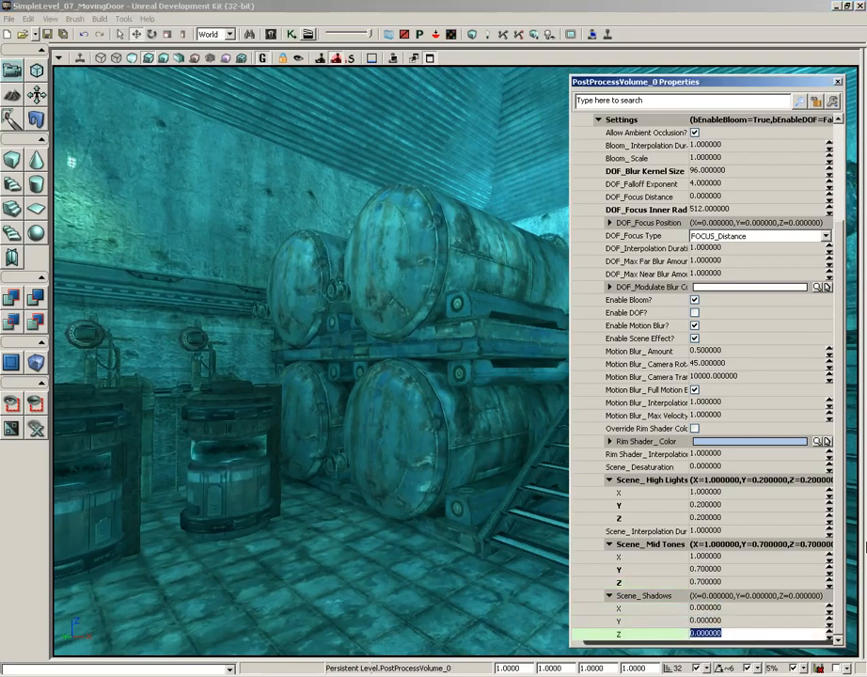
text(.1)
key(shift+Tab)
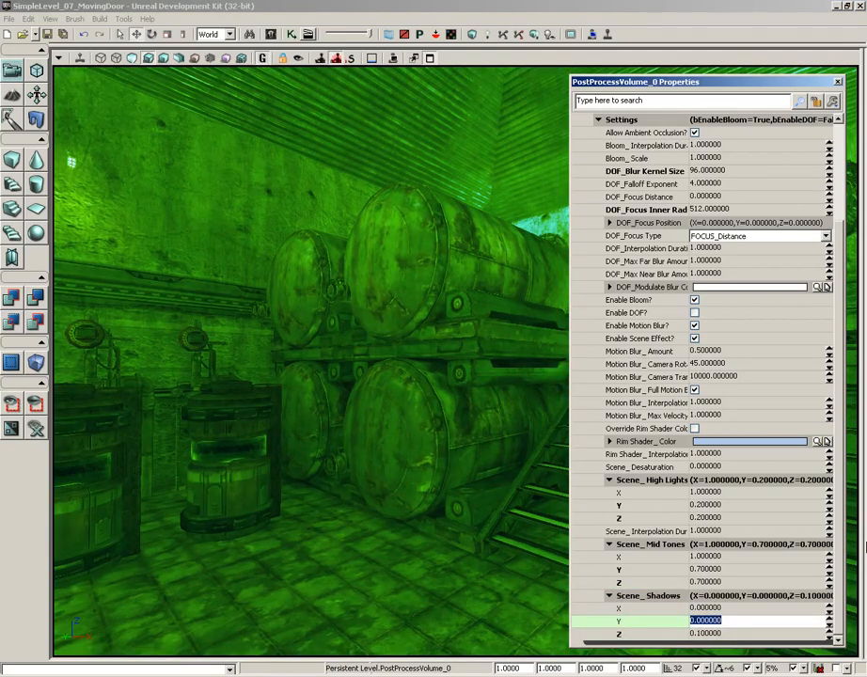
text(.1)
key(shift+Tab)
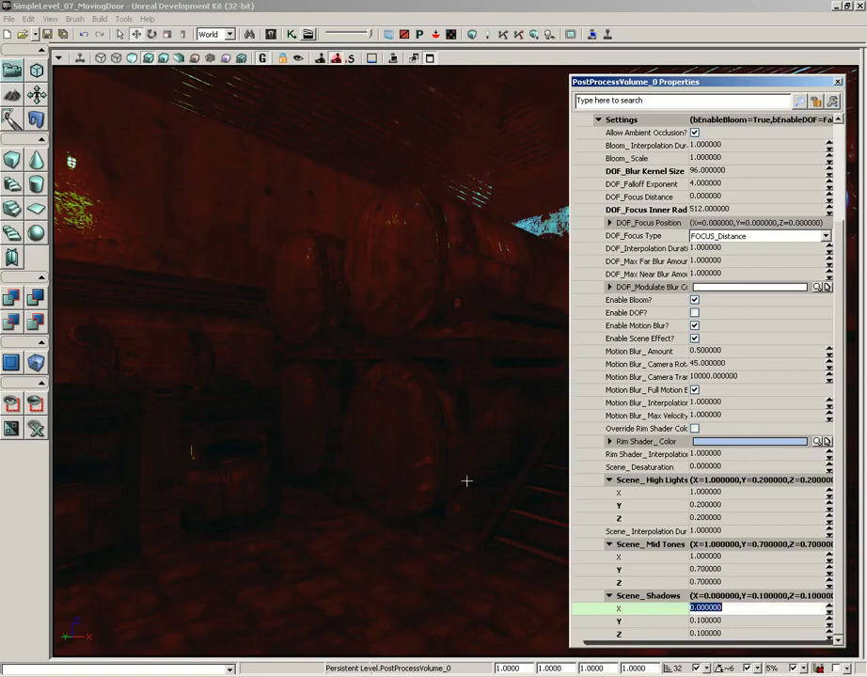
Step: Start an in-editor game from the tiled floor outside the barrel room's doorway
right_drag(466, 481, 339, 368)
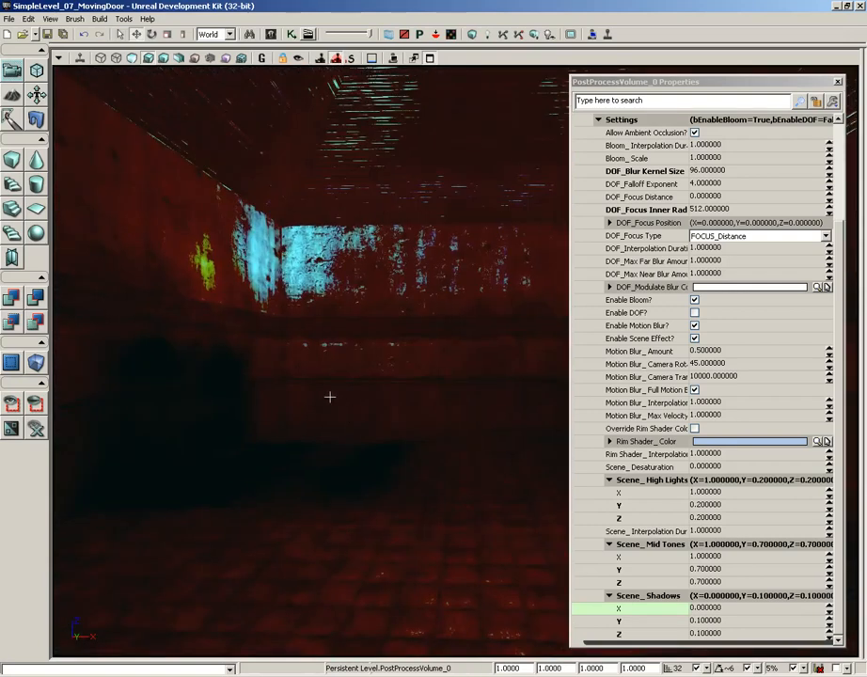
mouse_move(330, 397)
right_down()
mouse_move(322, 470)
mouse_move(330, 397)
right_up()
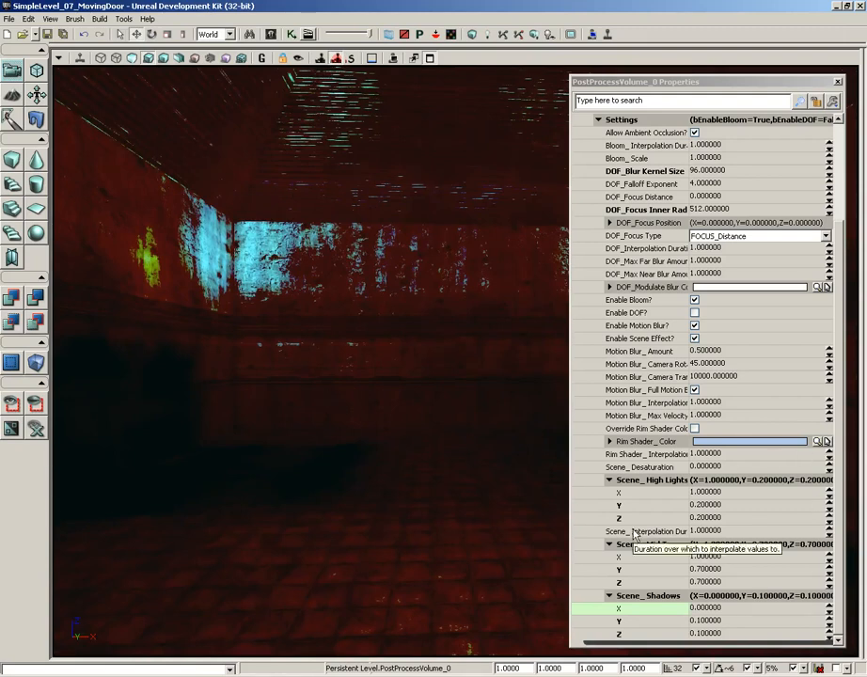
click(707, 532)
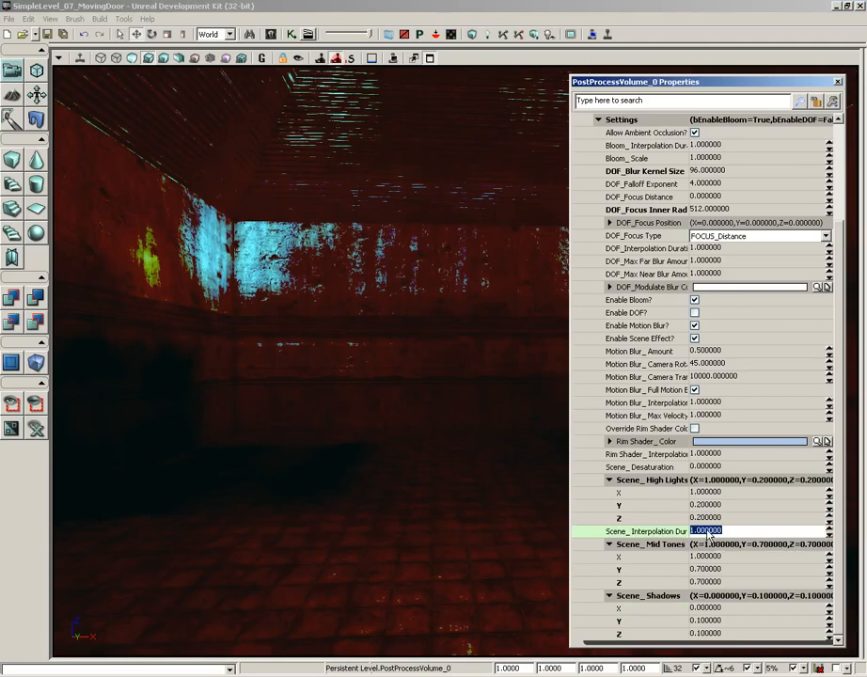
drag(402, 468, 400, 455)
right_drag(400, 455, 446, 584)
right_click(446, 583)
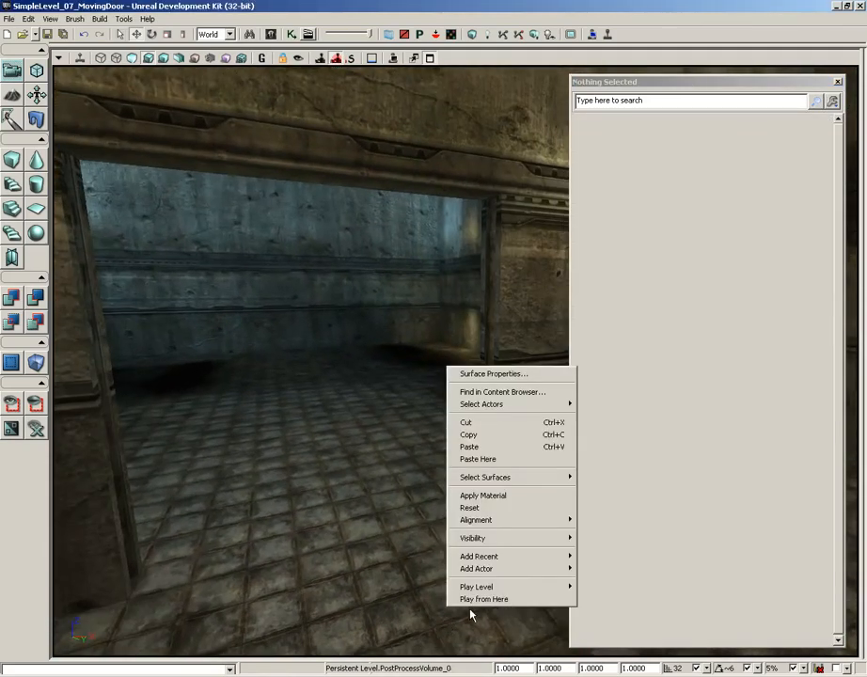
click(470, 598)
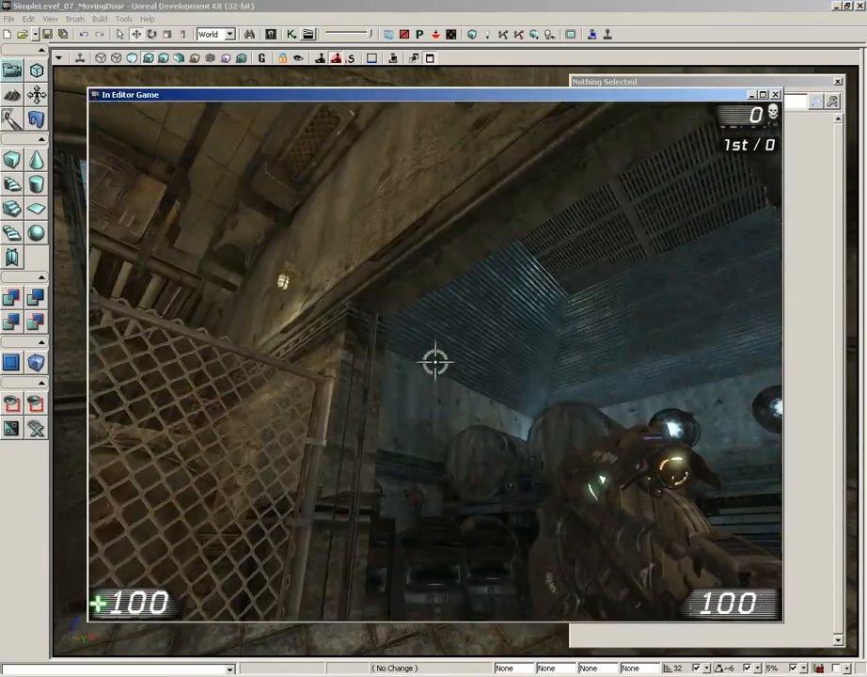
Step: Walk through the barrel room and back out in the running game to examine the colour transition, and end the game session
key(w)
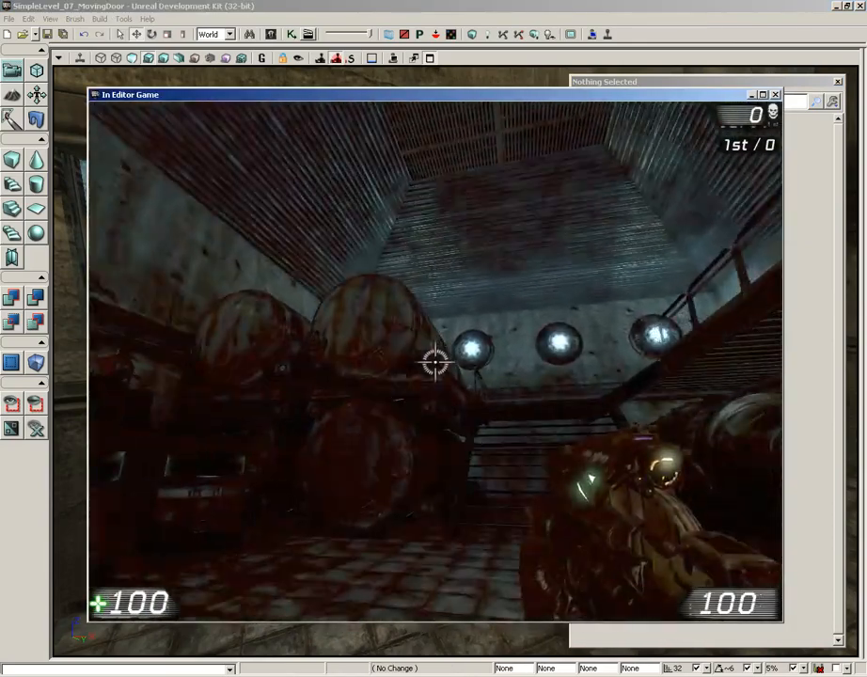
key(w)
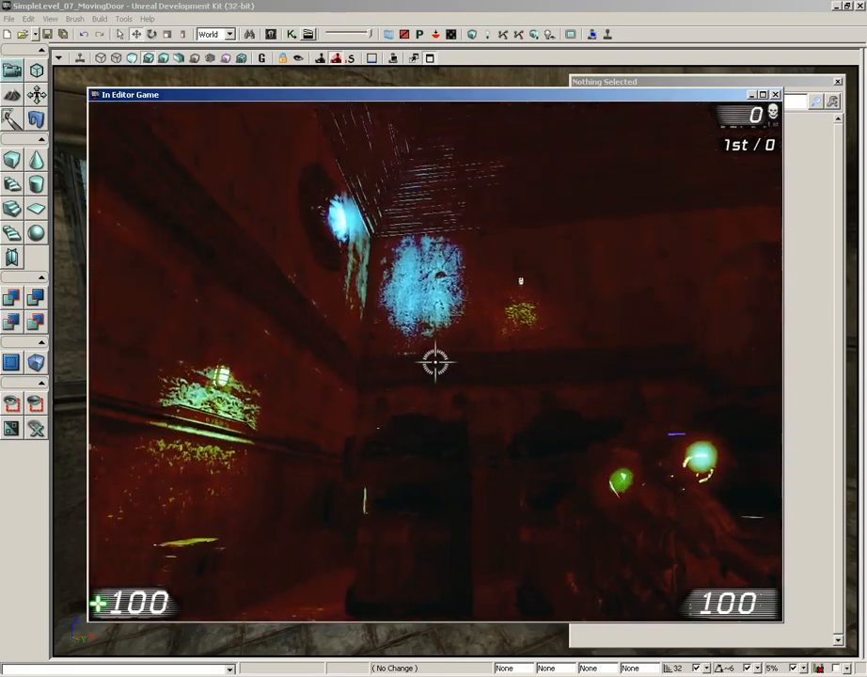
key(w)
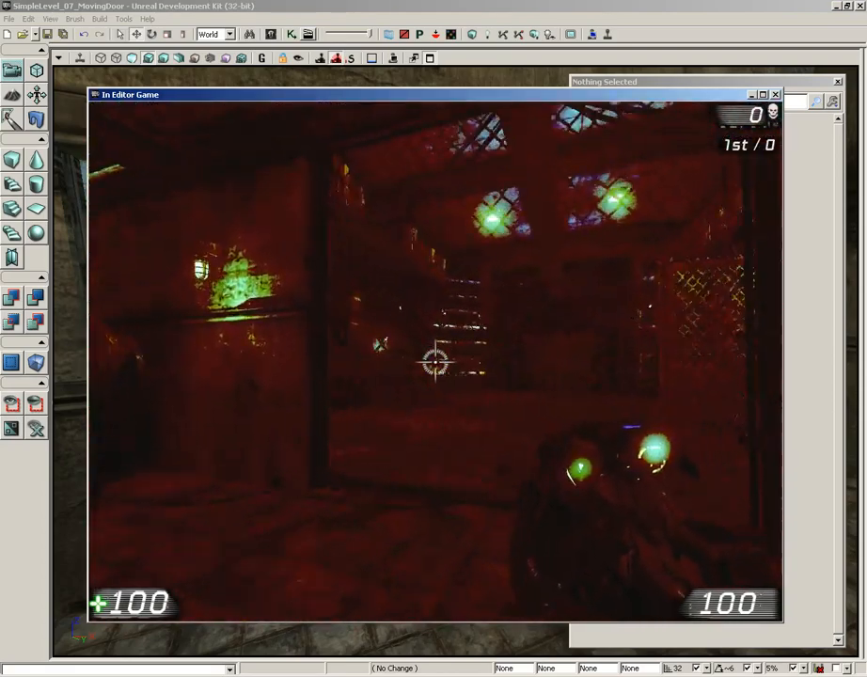
key(w)
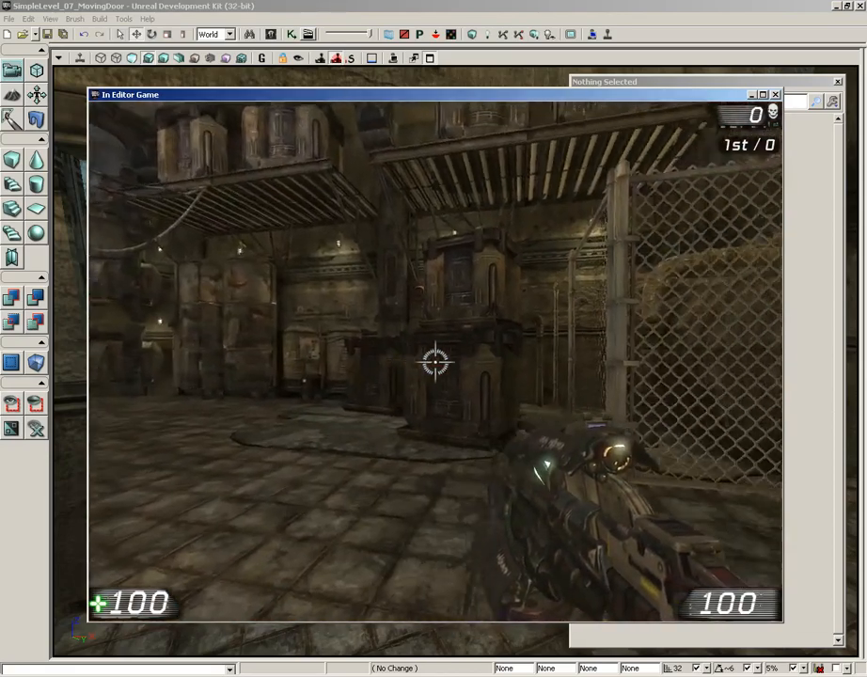
key(Escape)
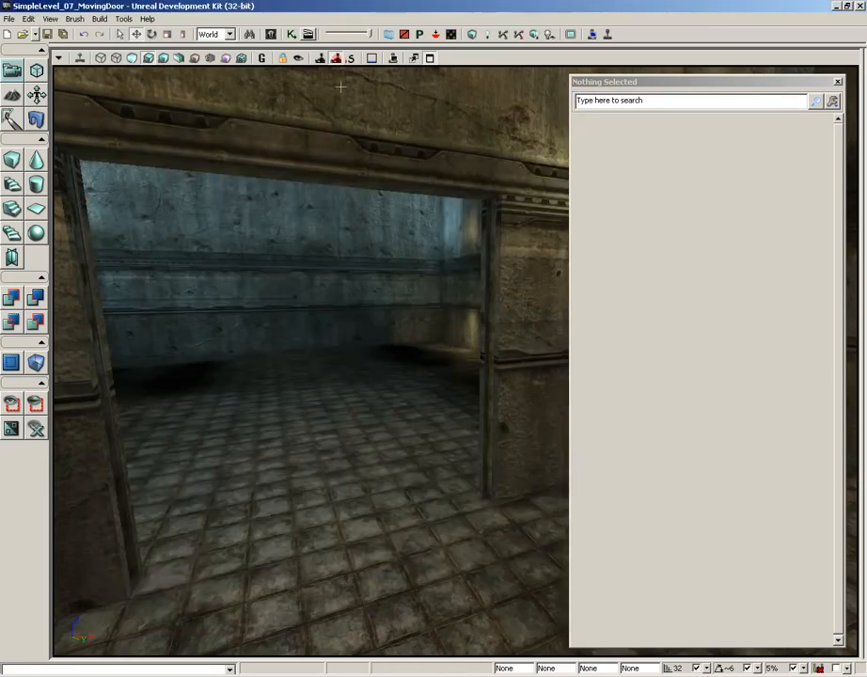
Step: Move the builder brush off the barrel room's outline in the top view, clear of the post process volume
click(430, 58)
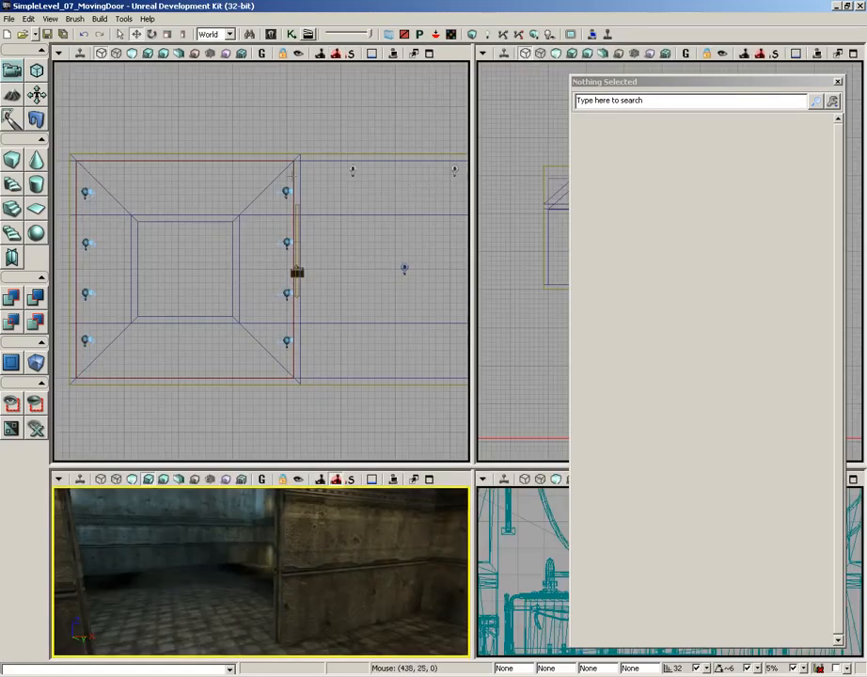
click(294, 175)
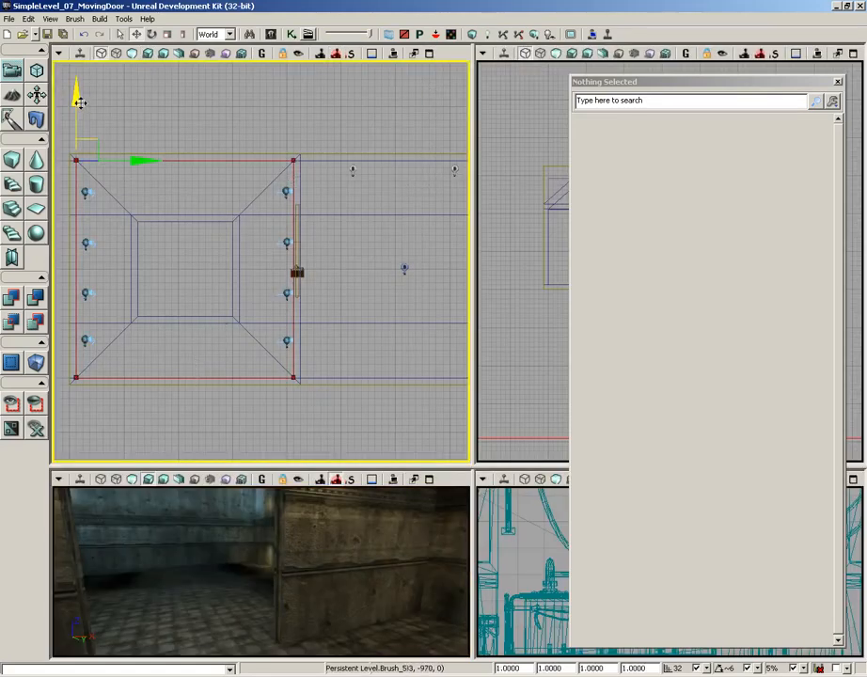
drag(76, 93, 84, 344)
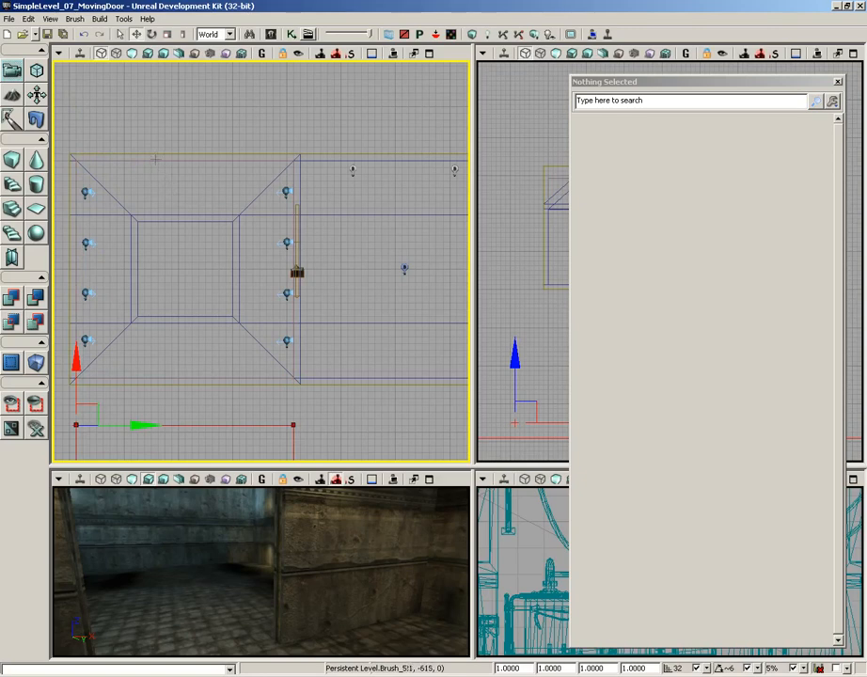
Step: Set the Scene_Interpolation Duration of the barrel room's post process volume to 5
click(156, 159)
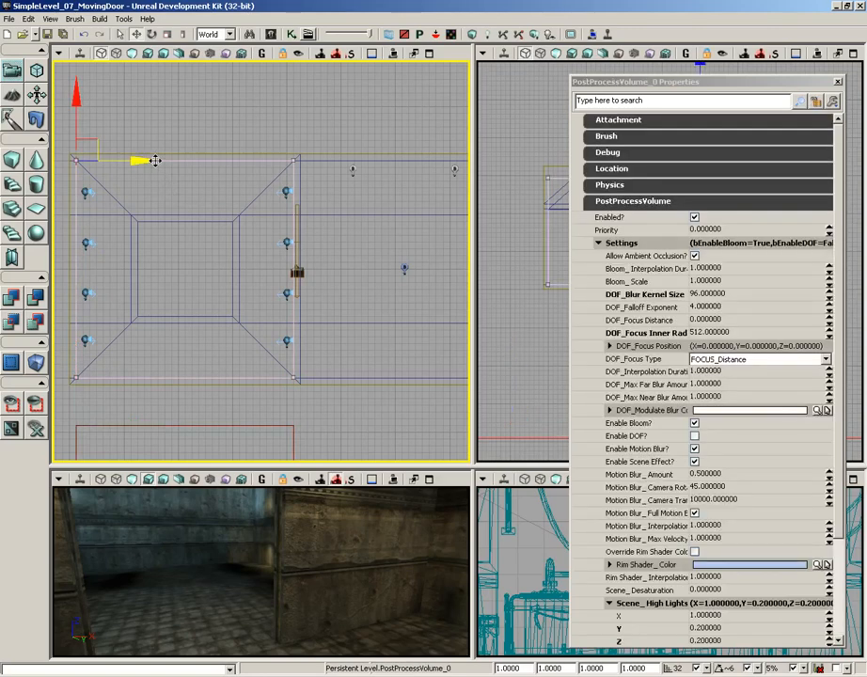
click(430, 480)
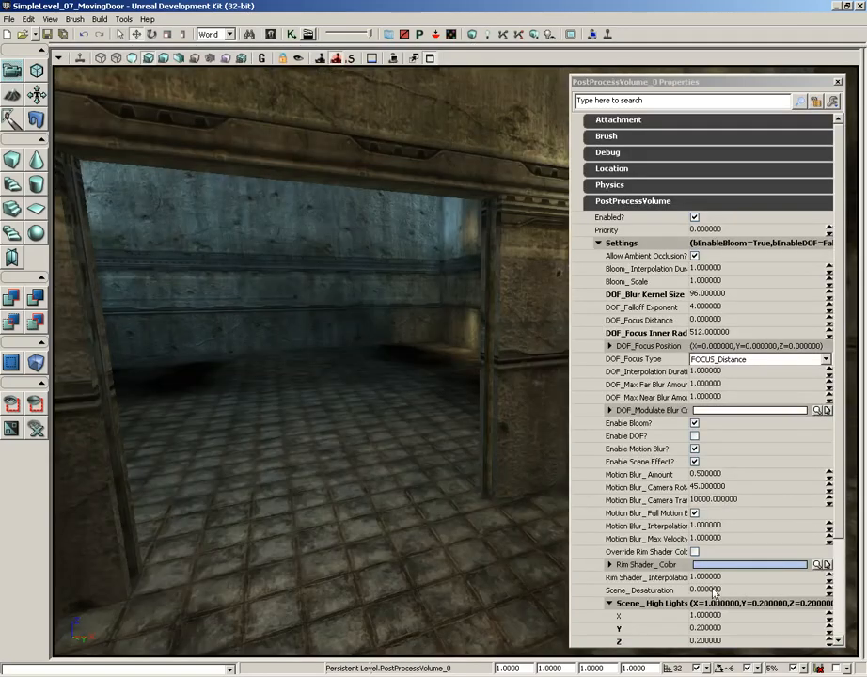
click(714, 591)
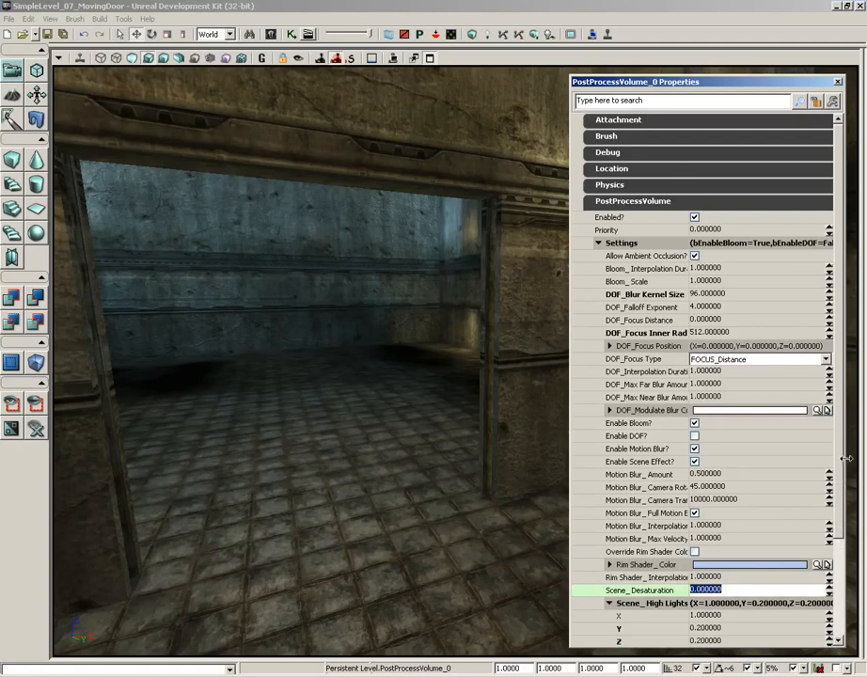
scroll(678, 574, down, 3)
click(672, 554)
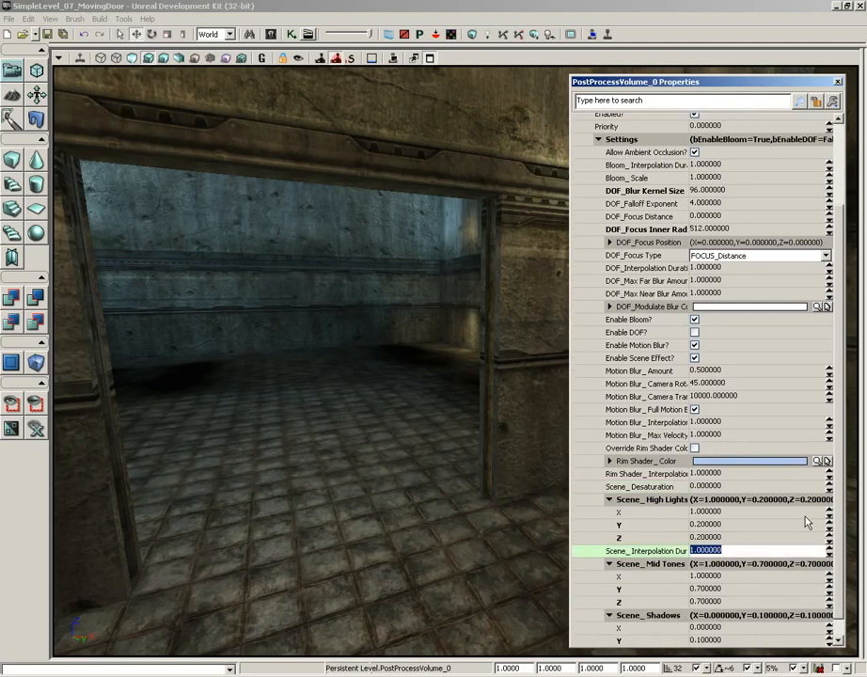
text(5)
key(Return)
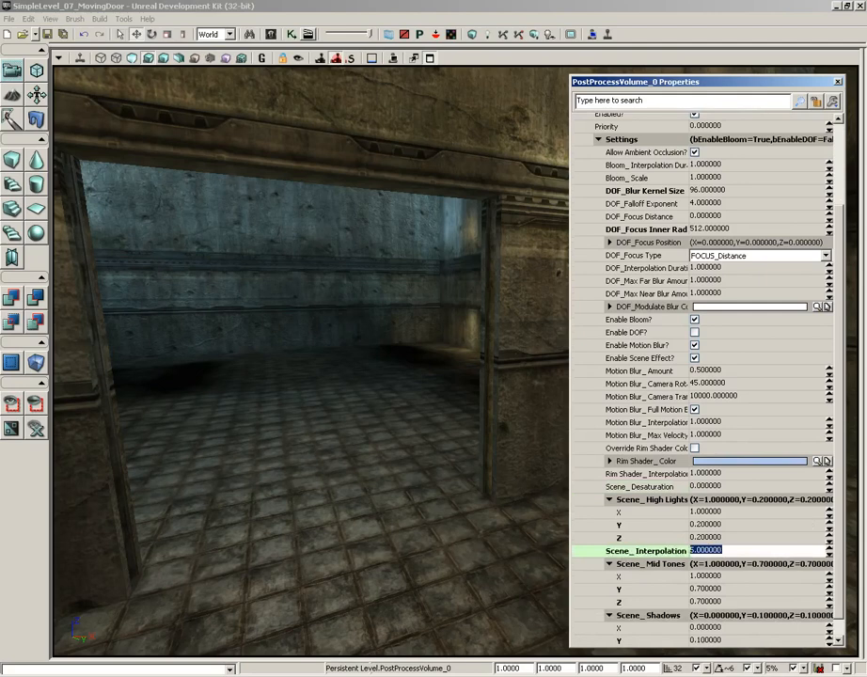
Step: Play from the tiled floor outside the doorway, walk in and out of the barrel room to examine the slower transition, and end the game
right_click(353, 616)
click(410, 594)
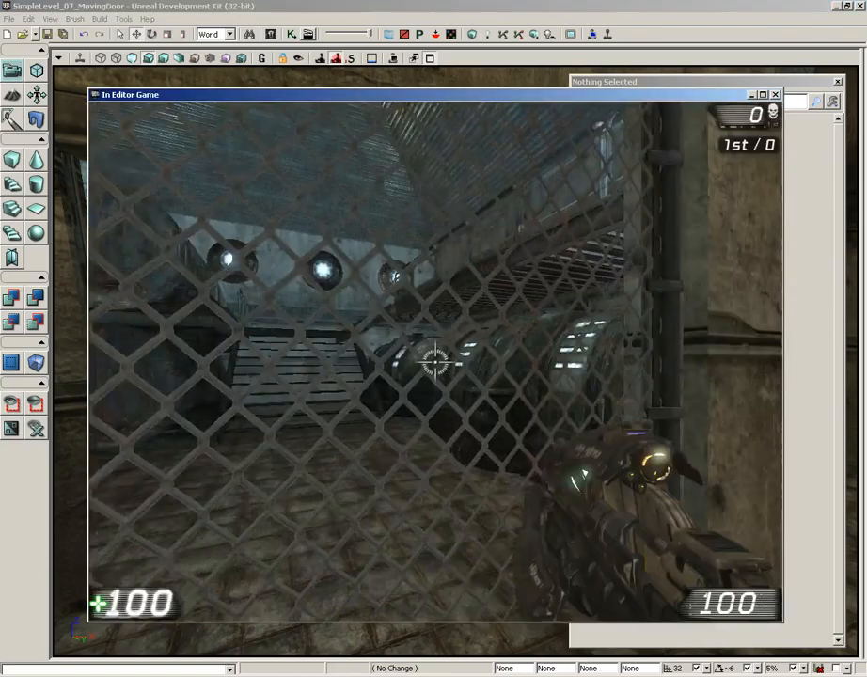
key(w)
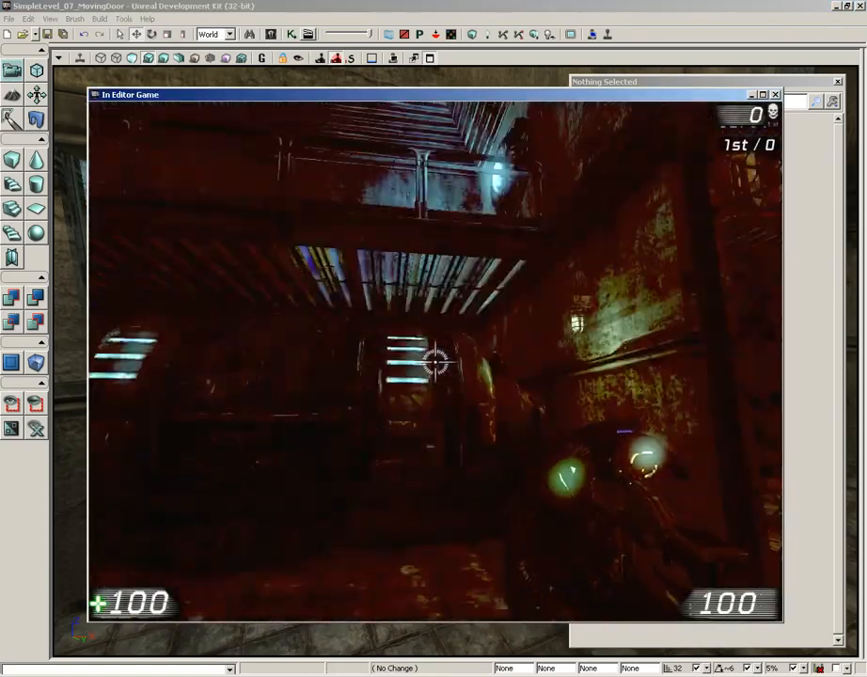
key(w)
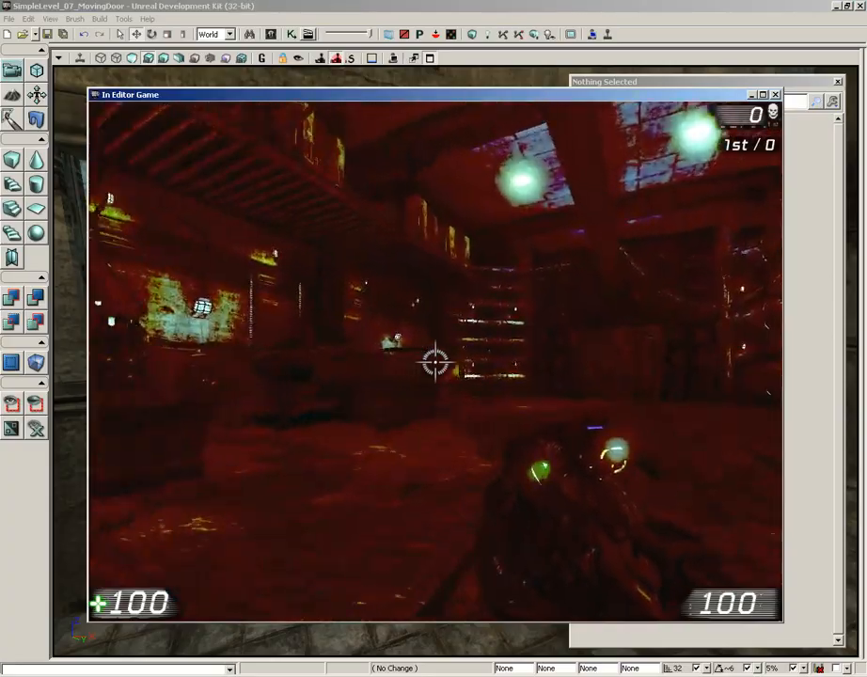
key(w)
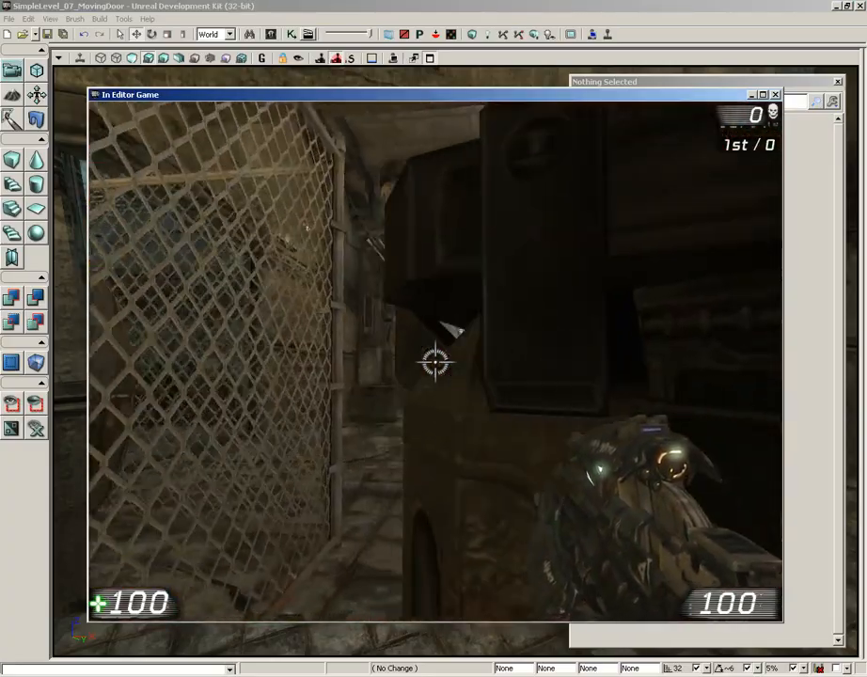
key(w)
key(Escape)
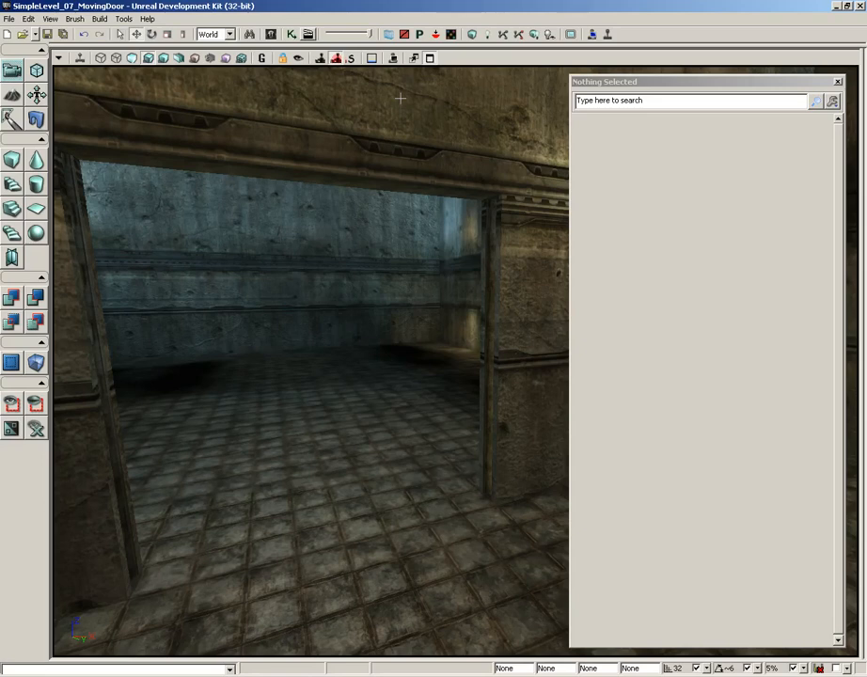
Step: Set the post process volume's Bloom_Scale to 1.5 and fly the camera inside the barrel room towards the lit wall
click(430, 57)
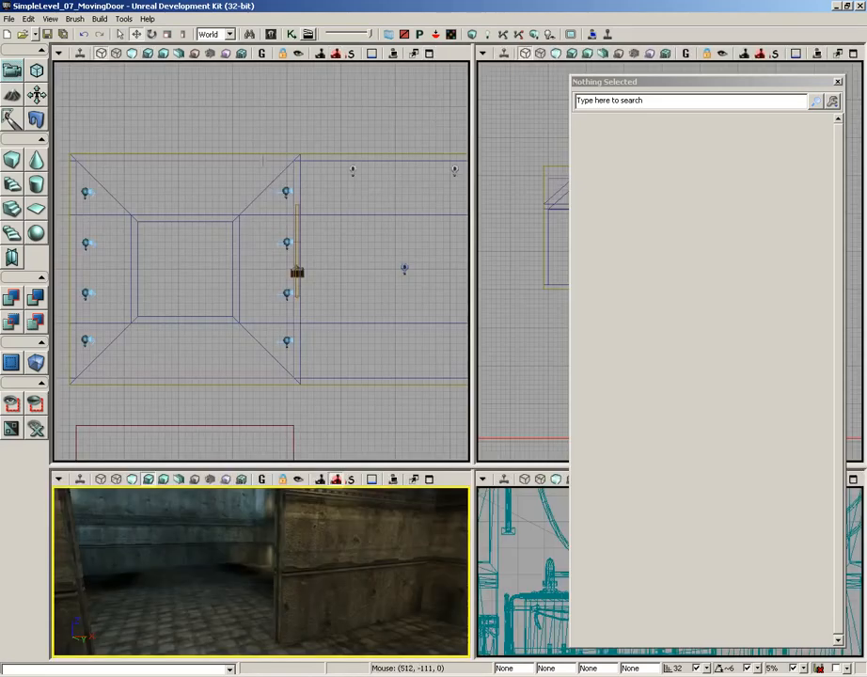
click(300, 154)
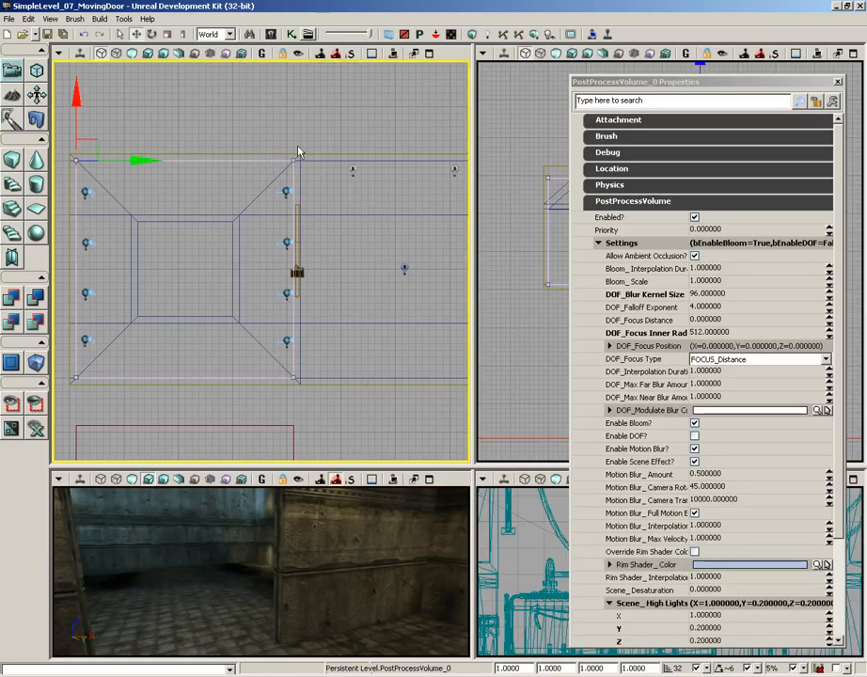
click(430, 479)
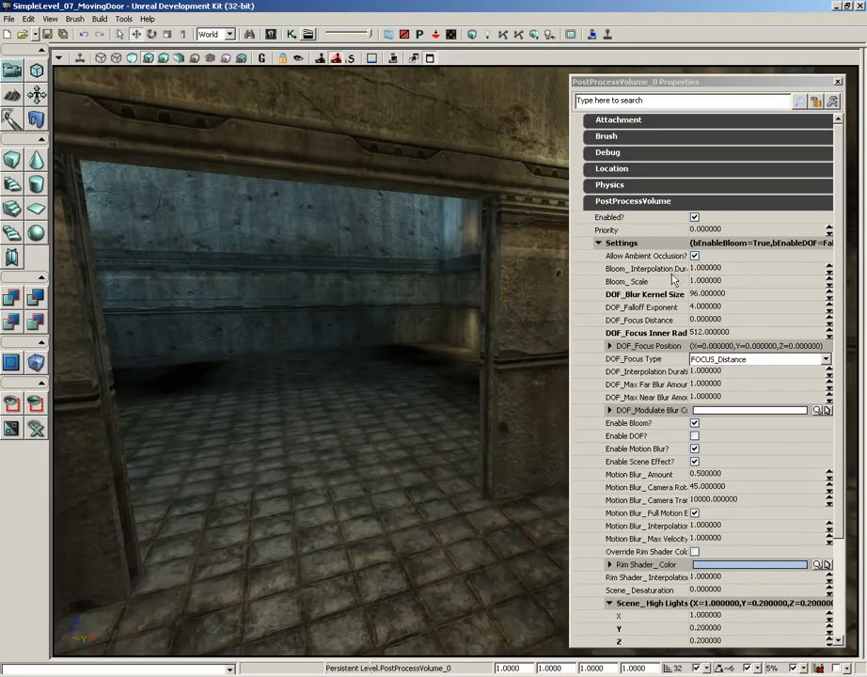
click(715, 280)
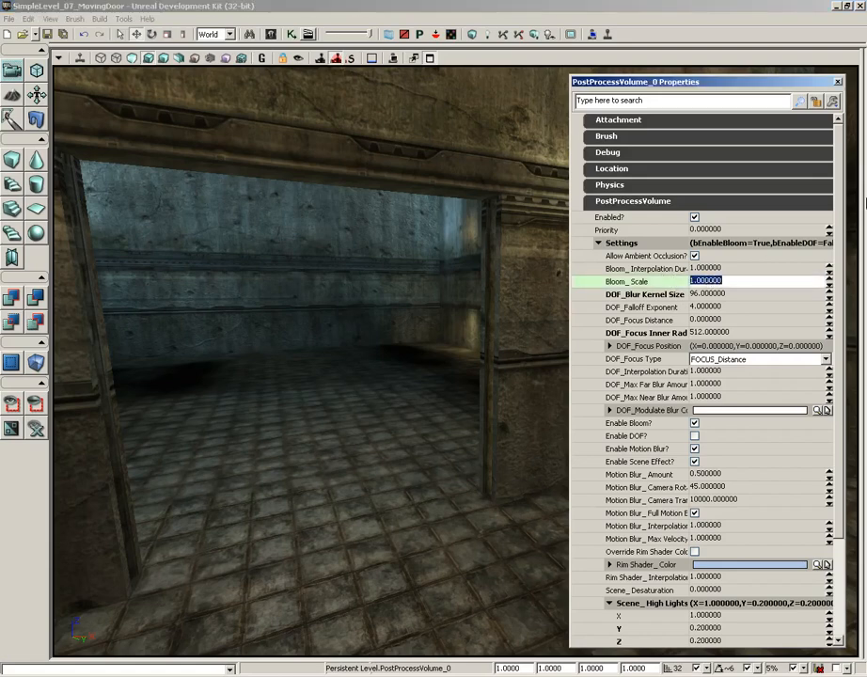
text(1.5)
drag(398, 393, 317, 232)
right_drag(392, 384, 238, 243)
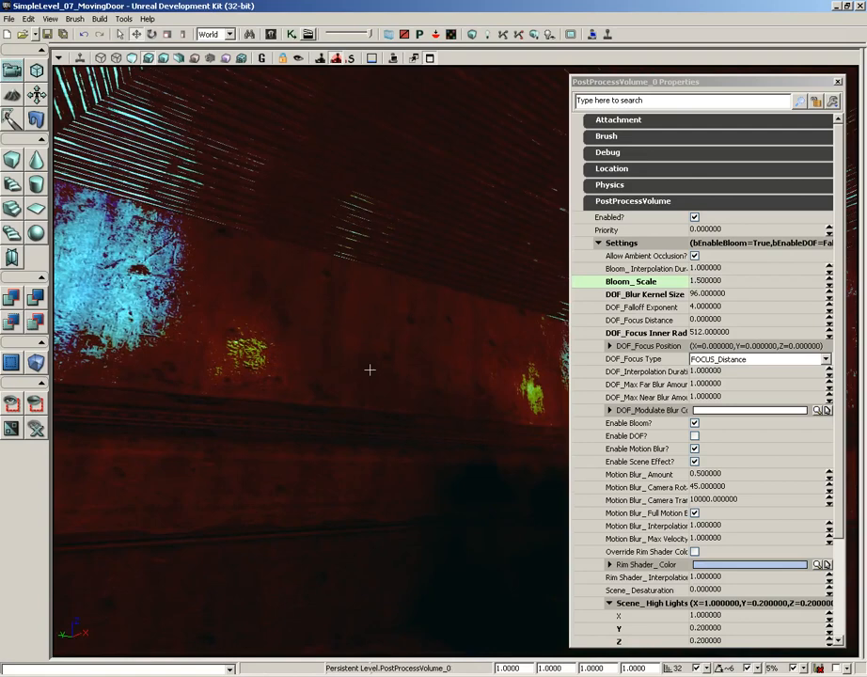
Step: Reset the Y and Z components of Scene_Shadows to 0
scroll(840, 403, down, 3)
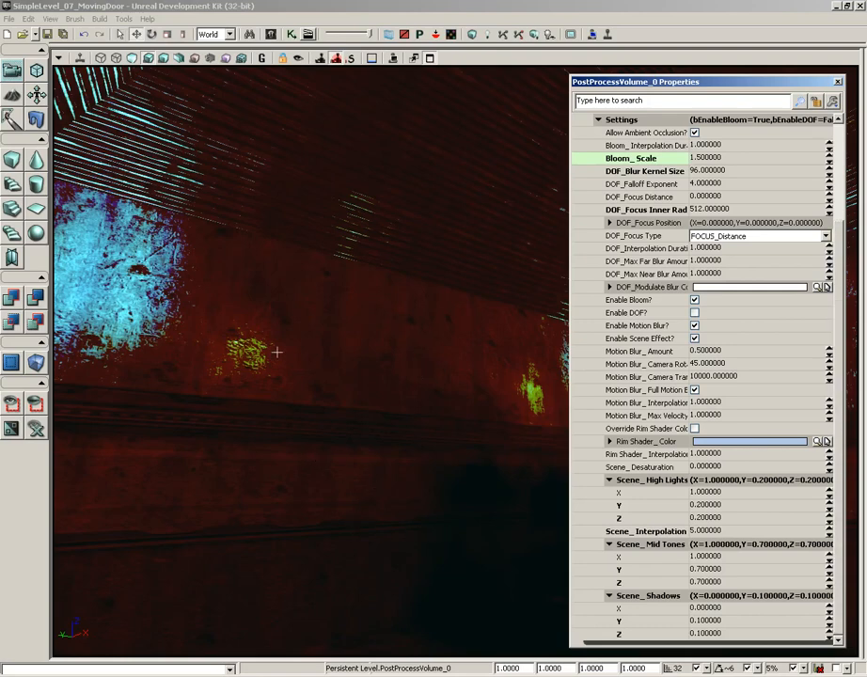
click(739, 621)
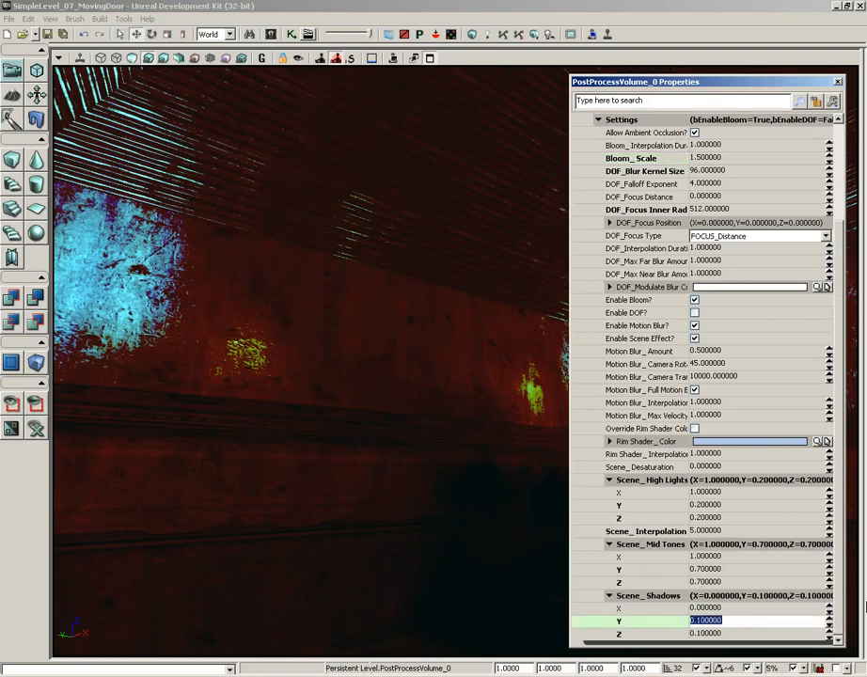
text(0)
key(Tab)
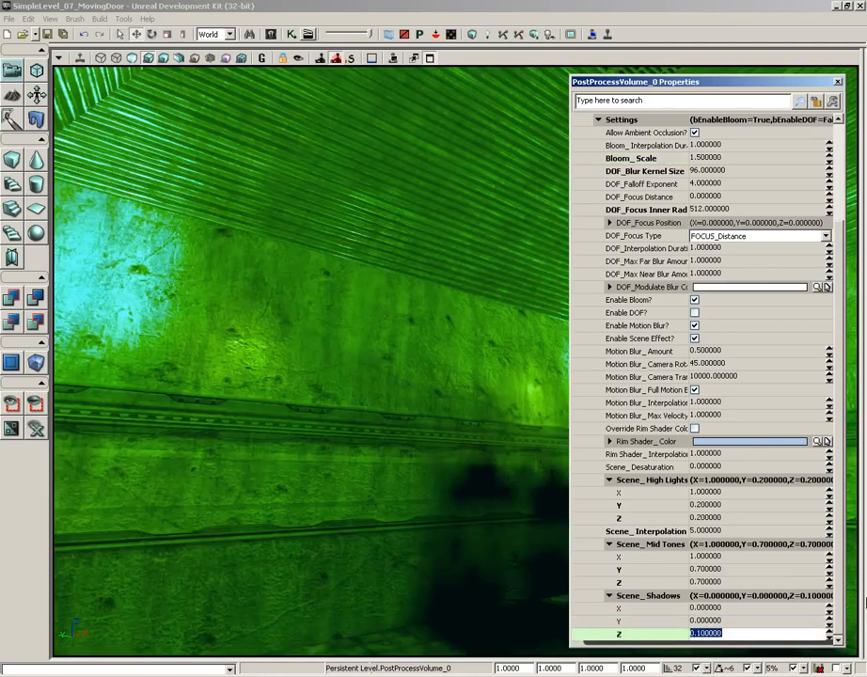
text(0)
key(Tab)
Step: Reset the Z and Y components of Scene_Mid Tones to 1
key(Up)
key(Up)
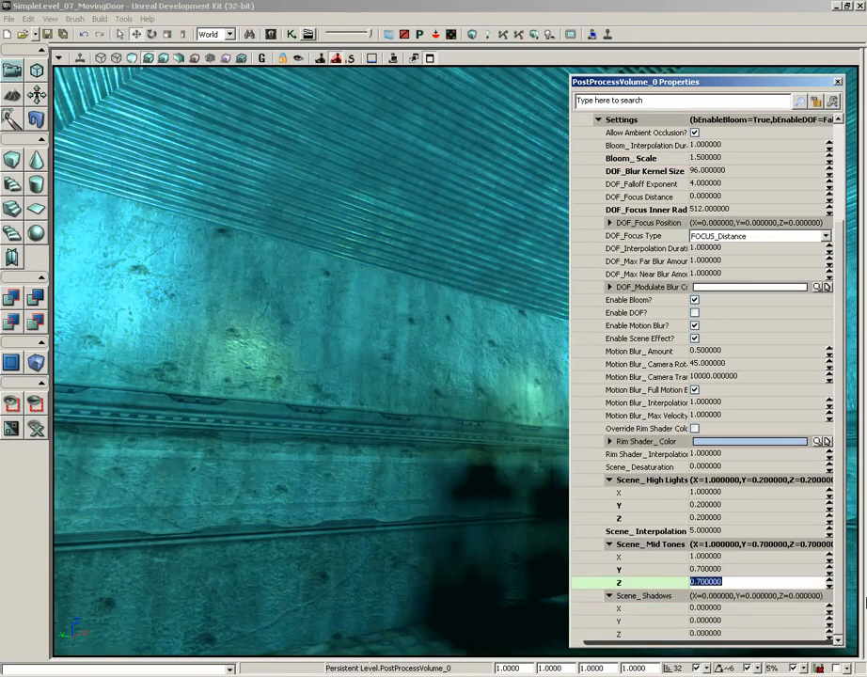
text(1)
key(Up)
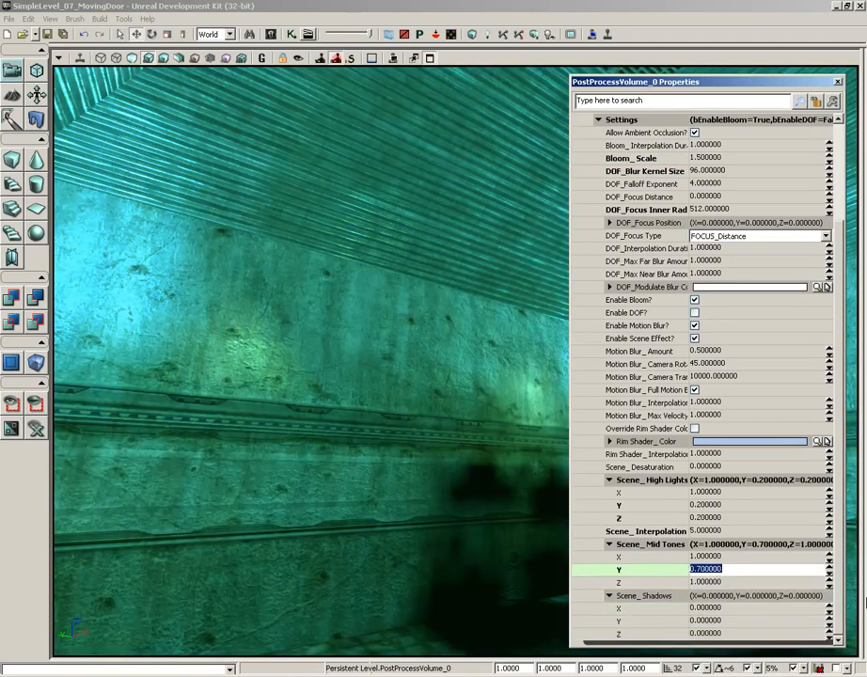
text(1)
Step: Reset the Z and Y components of Scene_High Lights to 1
key(Up)
key(Up)
key(Up)
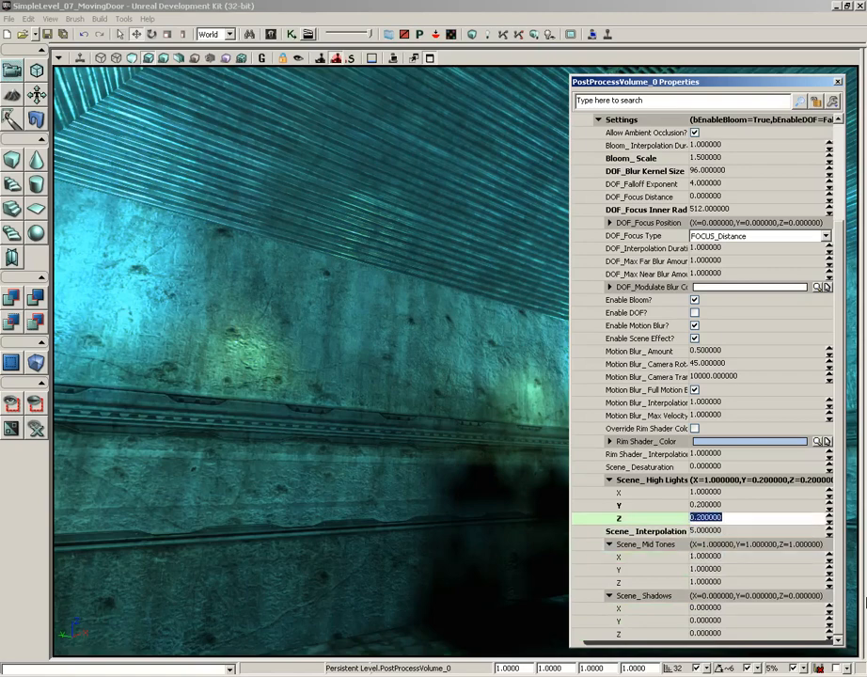
text(1)
key(Up)
text(1)
key(Up)
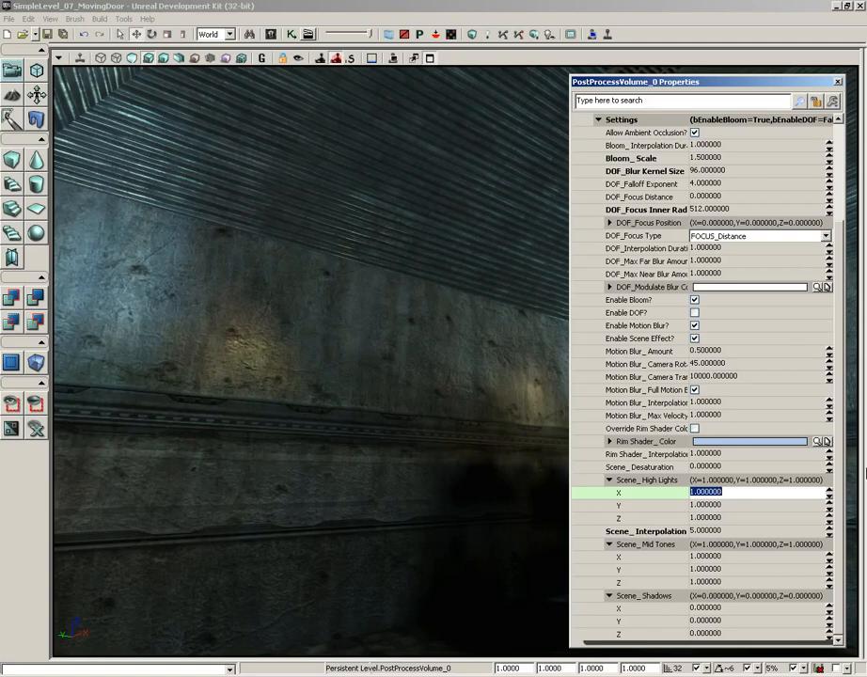
Step: Set the Y and Z components of Scene_High Lights to 0.8
key(Down)
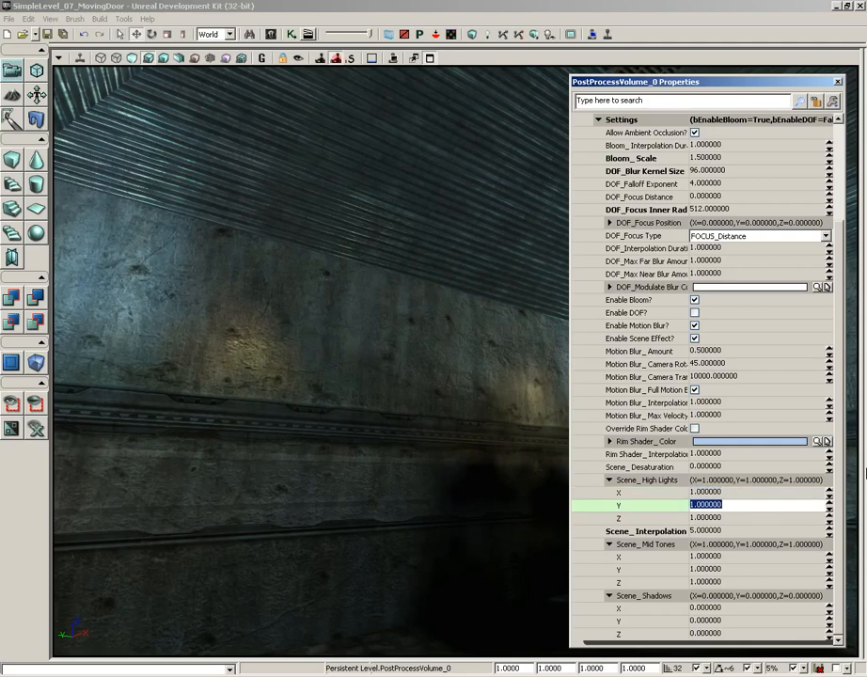
key(BackSpace)
key(Down)
text(0.8)
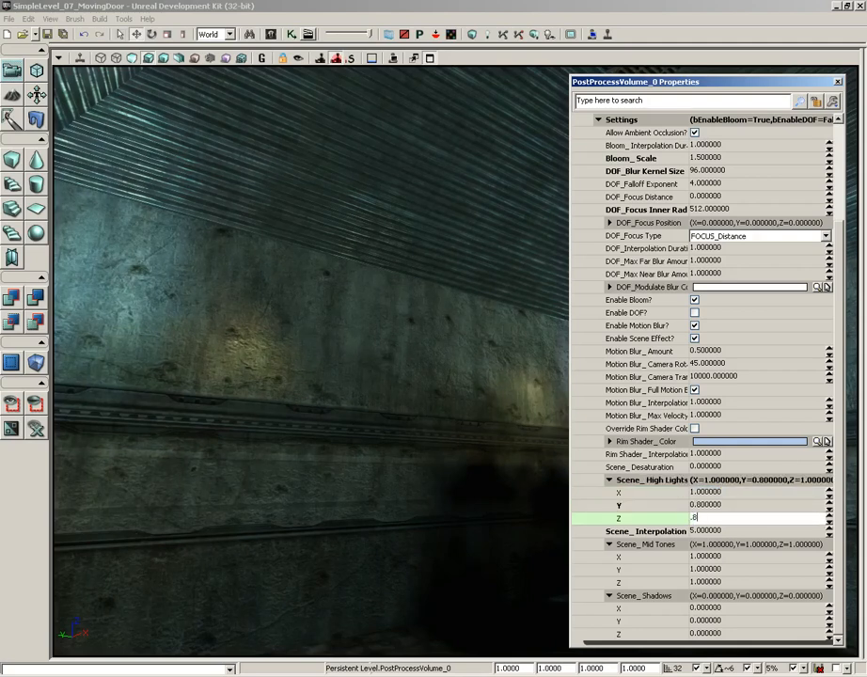
key(Down)
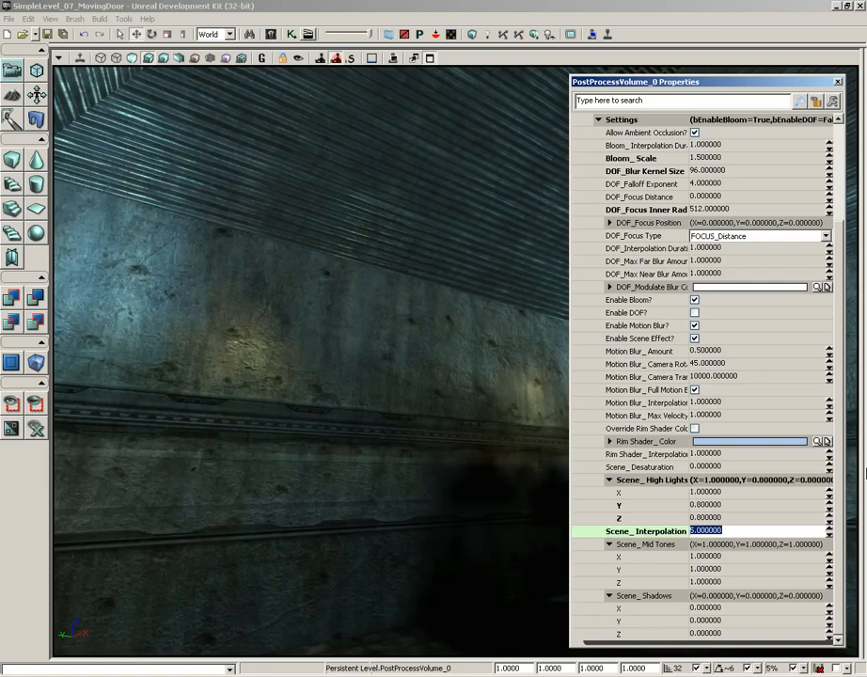
Step: Set the Y component of Scene_Mid Tones to 0.9 and its Z component to 0.8
key(Down)
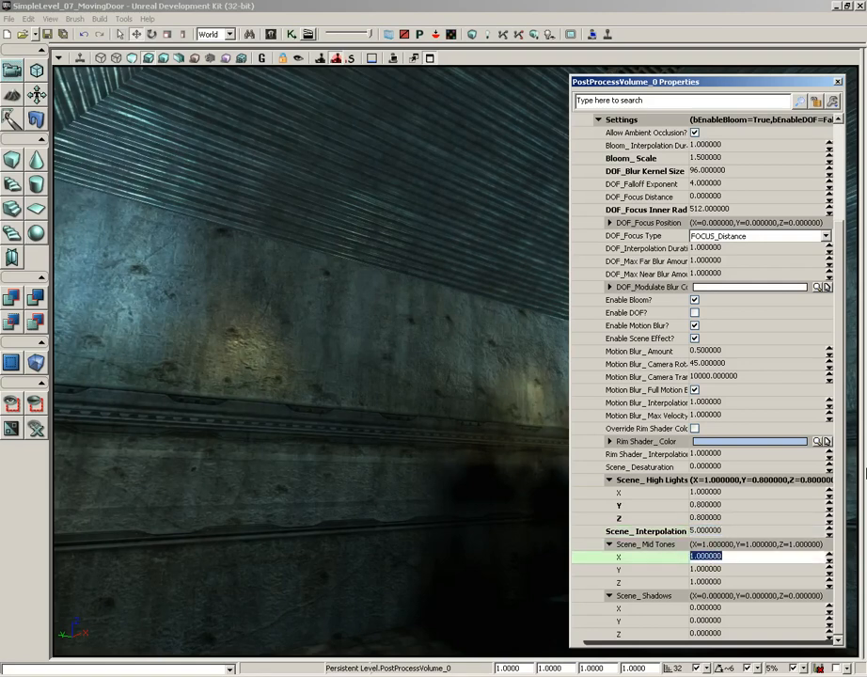
key(Down)
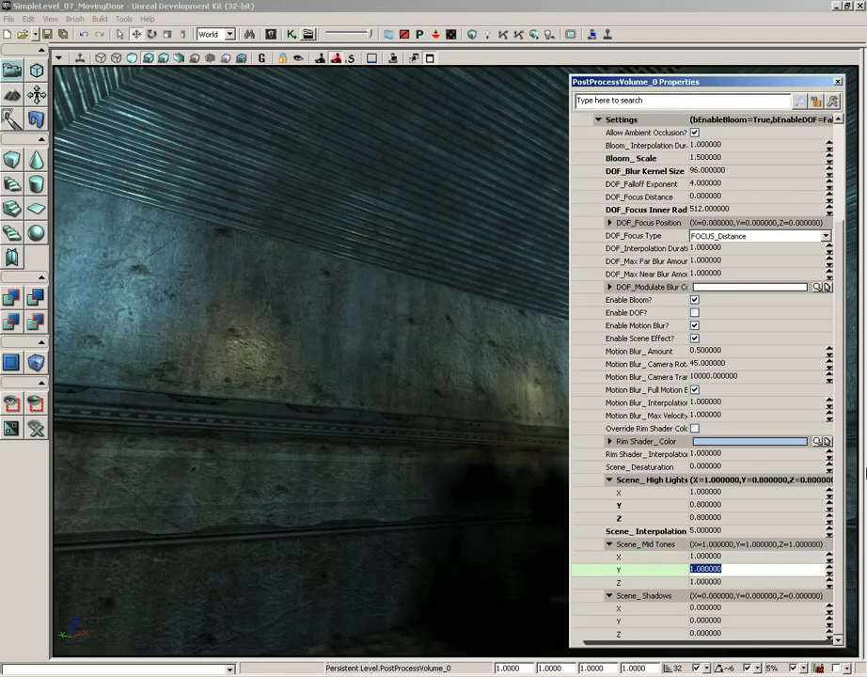
text(.9)
key(Down)
text(.)
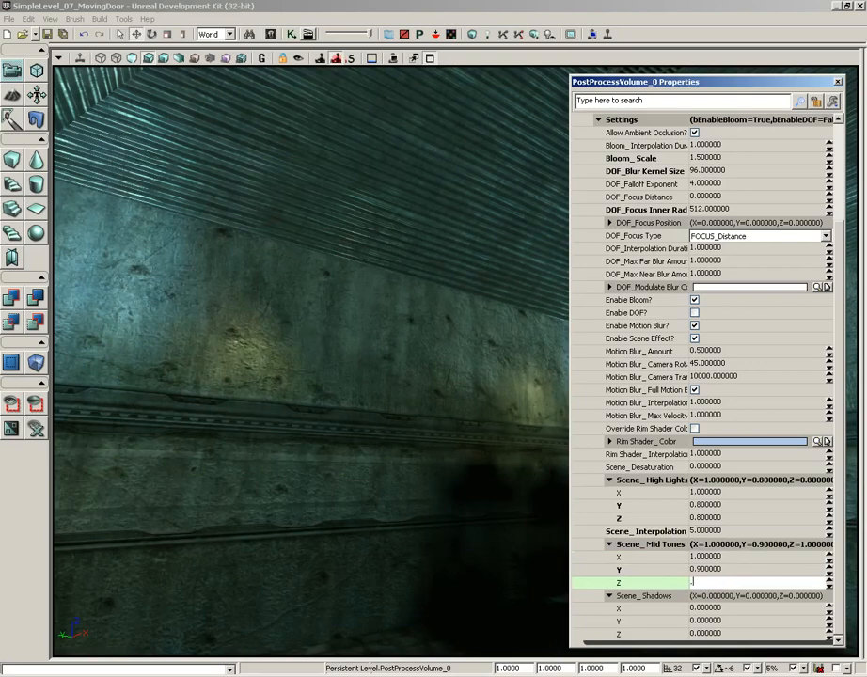
key(Down)
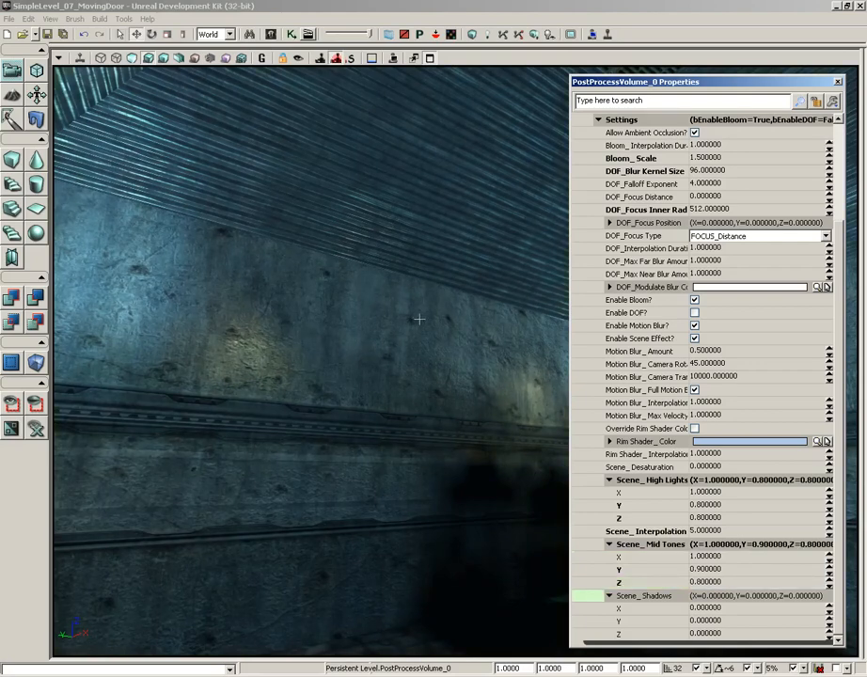
Step: Enable game view in the viewport and set the Y and Z components of Scene_Shadows to 0.001
drag(420, 320, 315, 333)
right_drag(315, 333, 563, 374)
drag(563, 374, 302, 339)
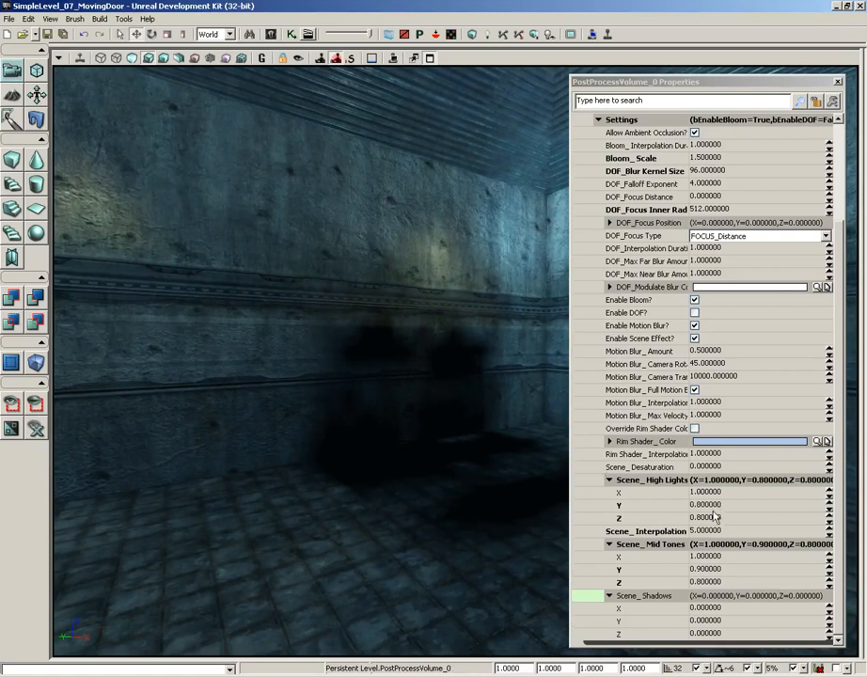
click(718, 620)
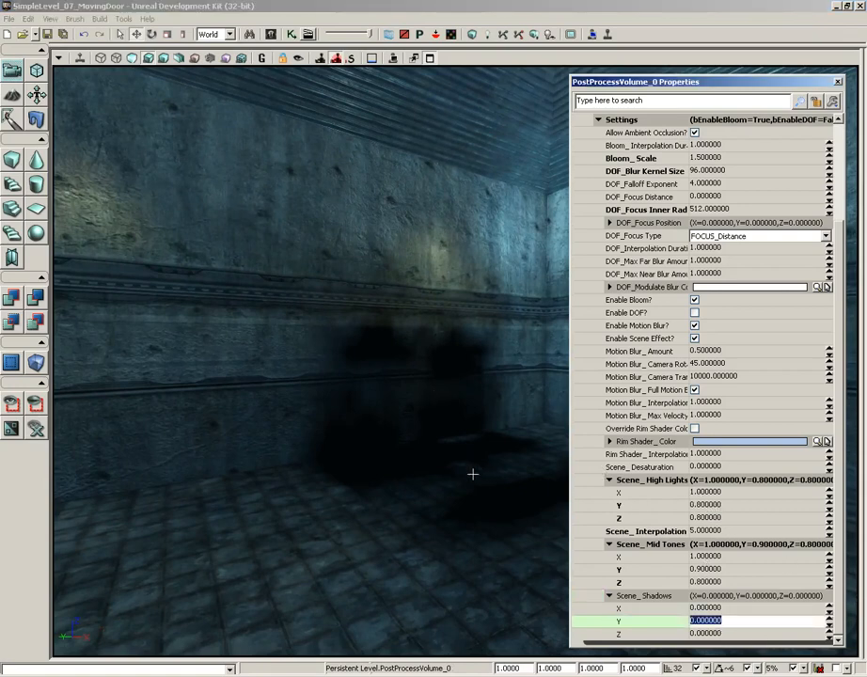
text(w)
right_drag(480, 472, 422, 467)
key(w)
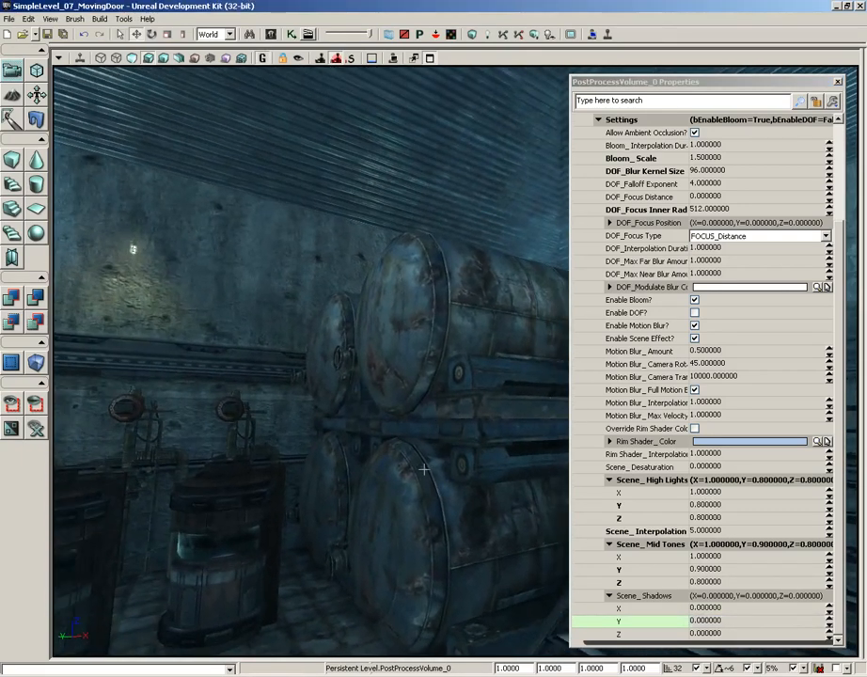
click(750, 623)
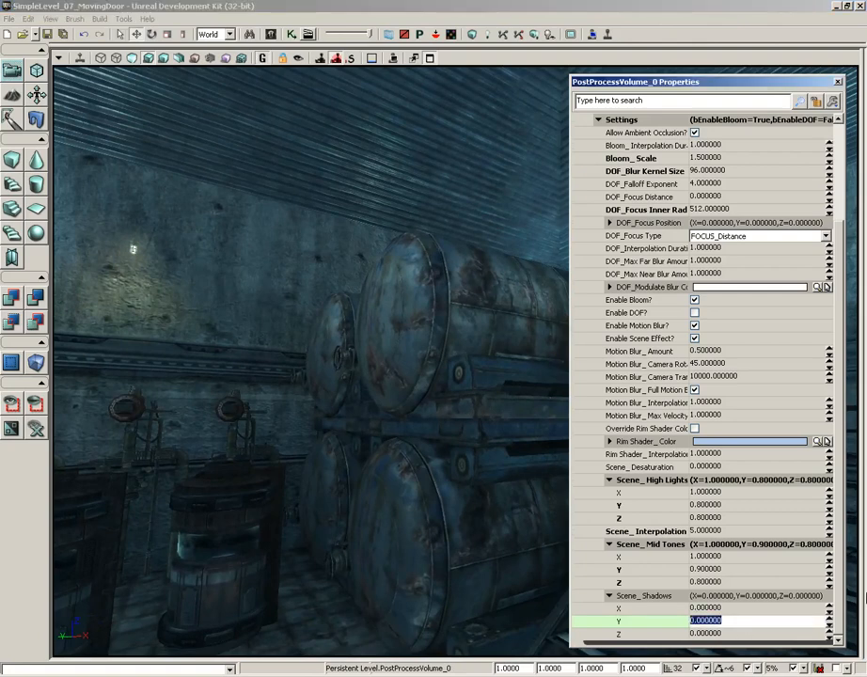
text(.001)
key(Tab)
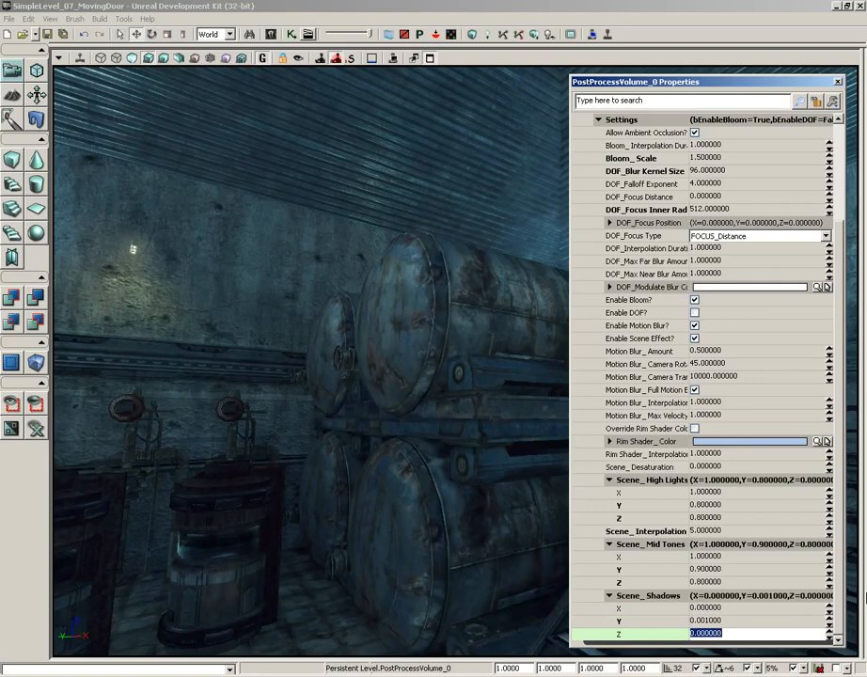
text(.001)
key(shift+Tab)
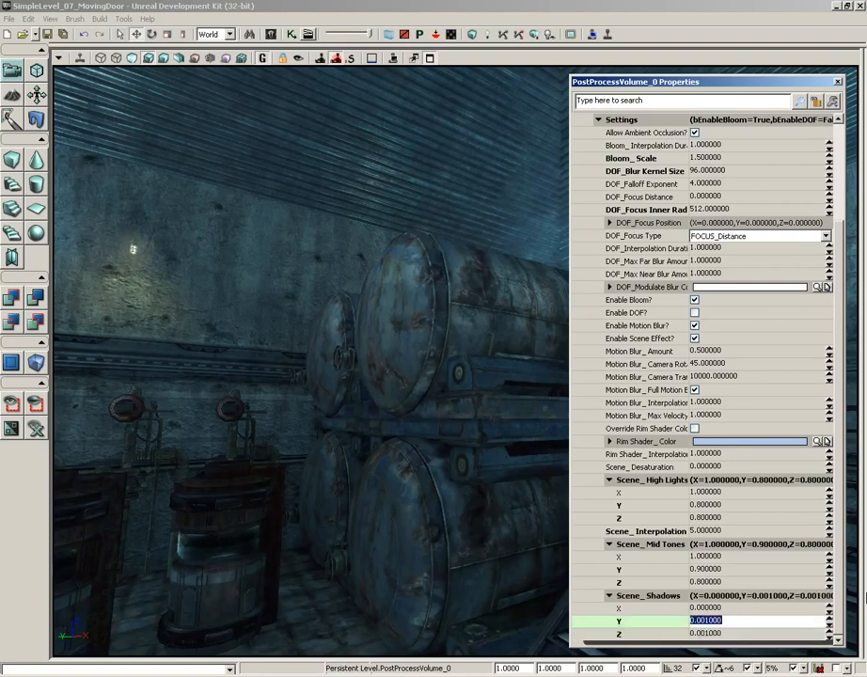
Step: Compare the barrel room with the post process volume preview switched off and back on
drag(381, 509, 386, 482)
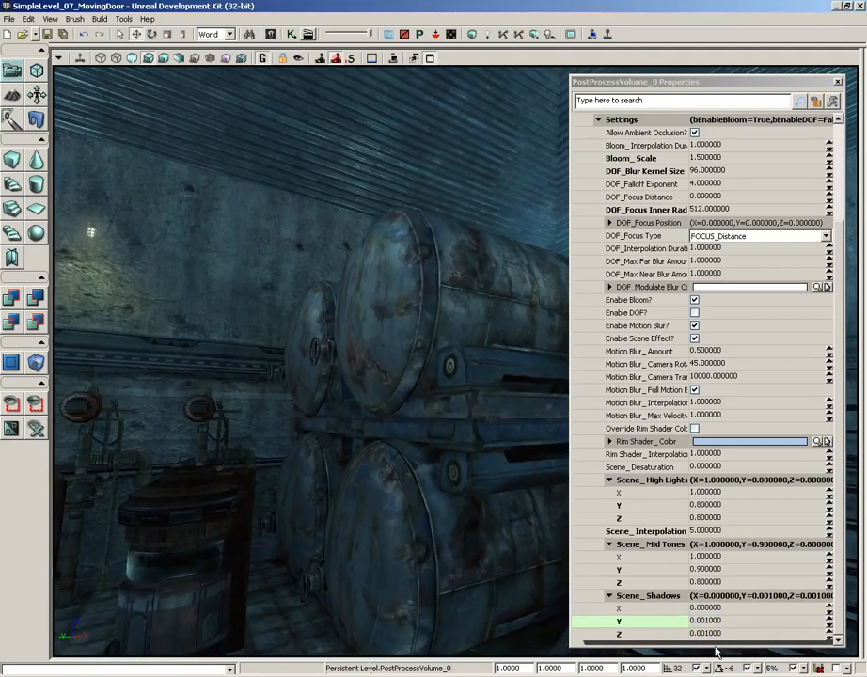
drag(455, 506, 431, 486)
mouse_move(430, 486)
right_down()
mouse_move(527, 497)
mouse_move(658, 463)
mouse_move(696, 466)
mouse_move(700, 432)
mouse_move(431, 487)
right_up()
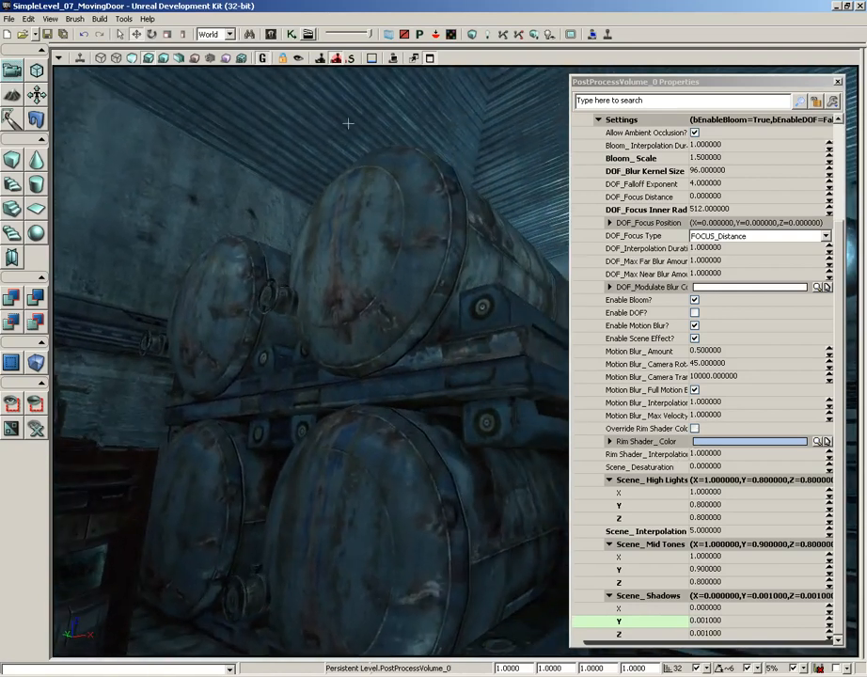
click(338, 60)
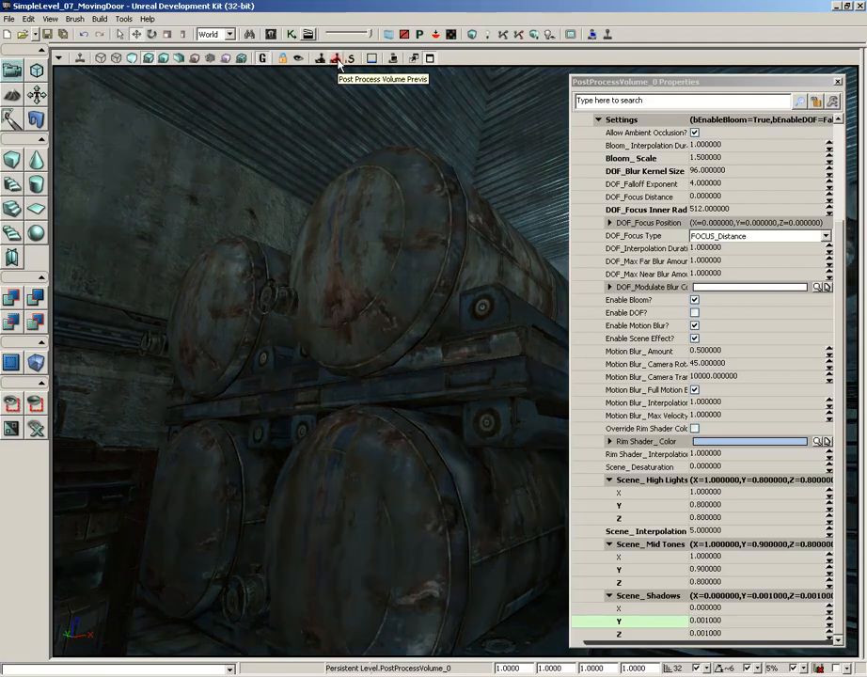
right_drag(338, 228, 287, 180)
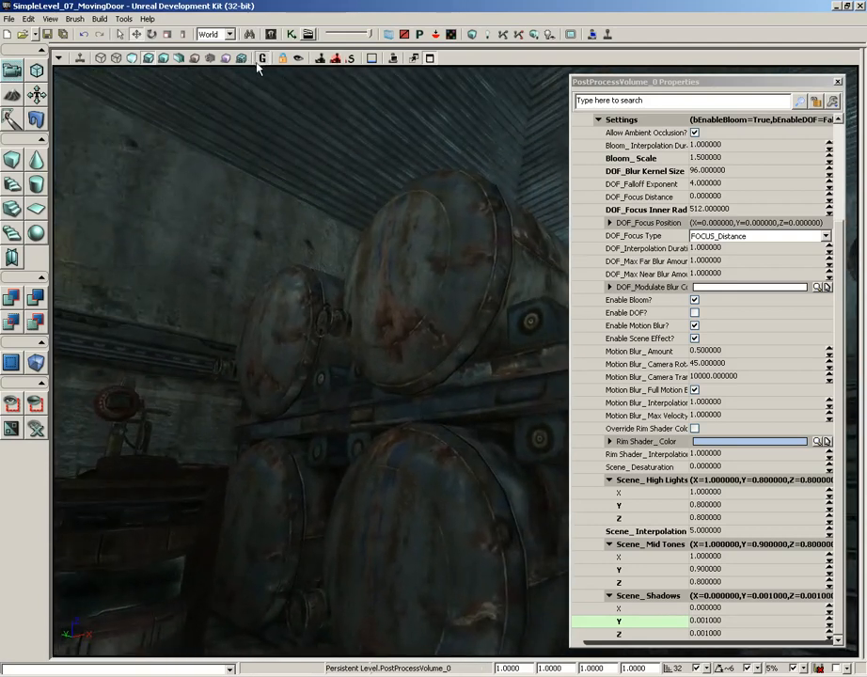
click(338, 59)
right_drag(341, 221, 432, 250)
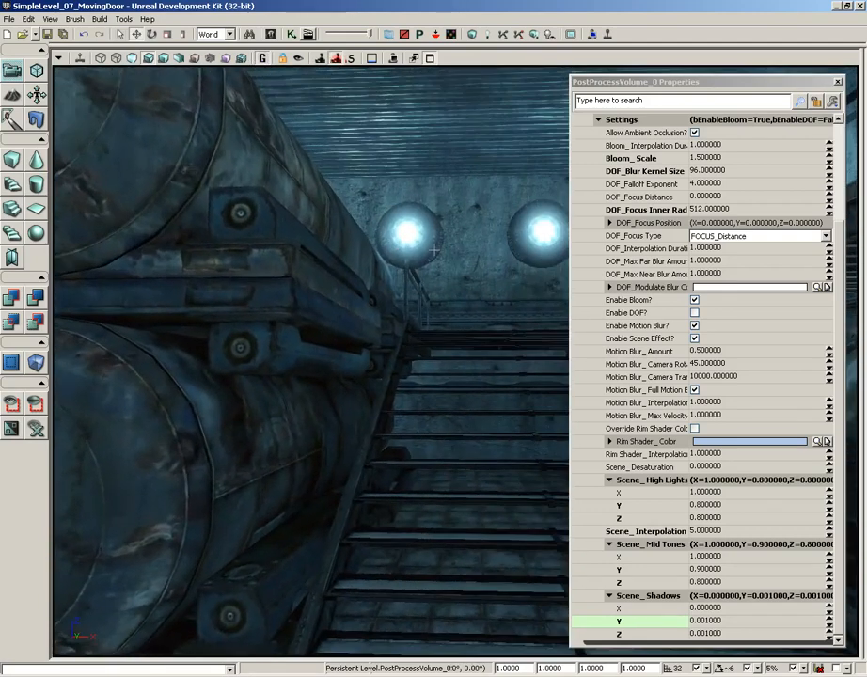
Step: Set the volume's Scene_Interpolation duration to 3
click(838, 352)
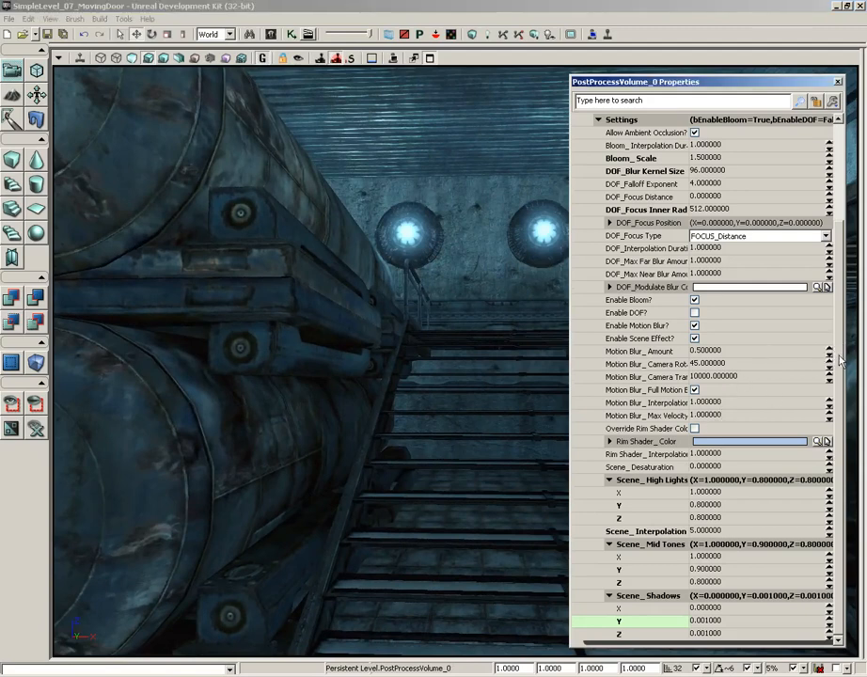
click(708, 531)
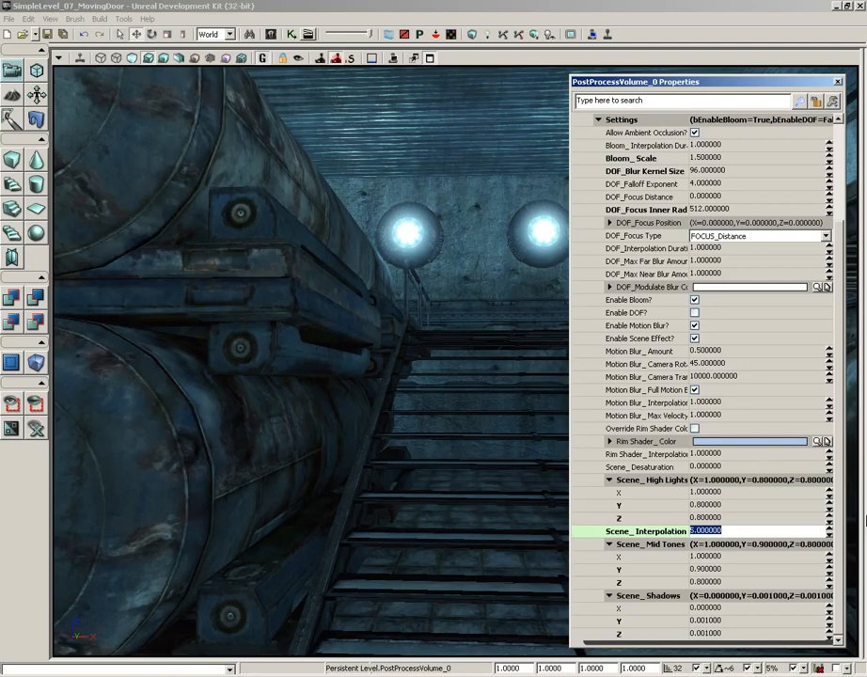
text(8)
key(Return)
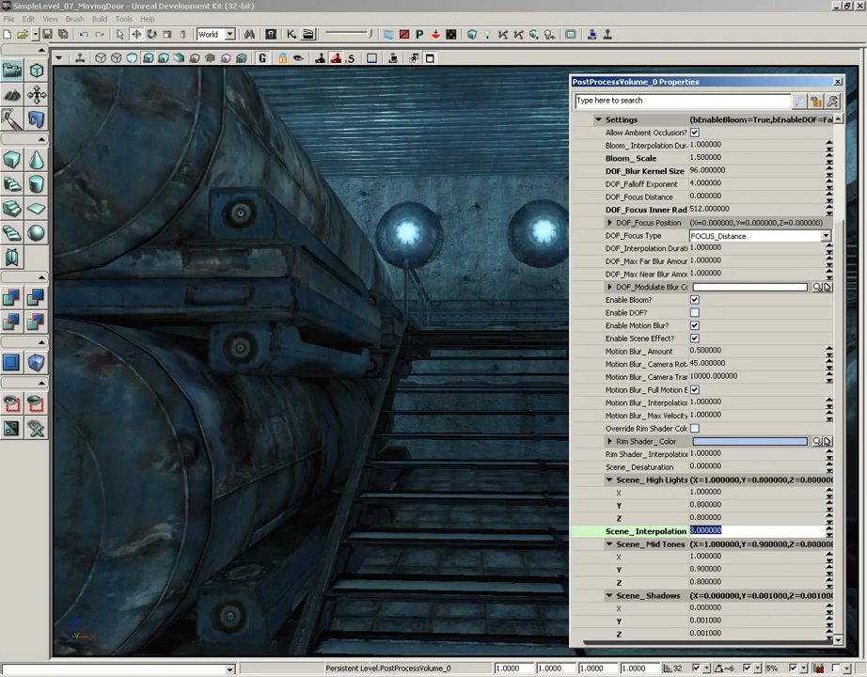
Step: Set the volume's Scene_Desaturation to 0.1
drag(400, 360, 381, 374)
right_drag(386, 335, 386, 333)
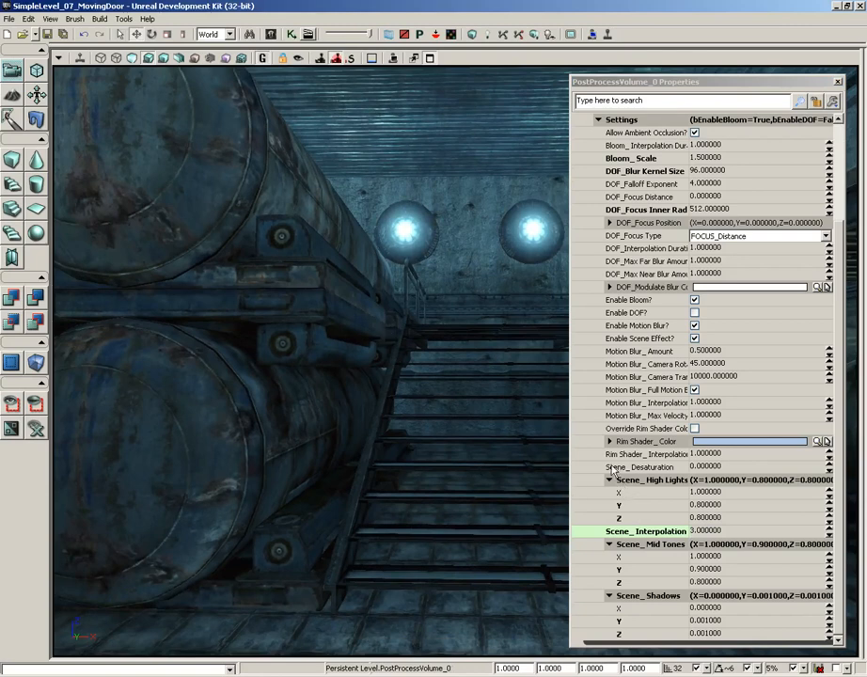
click(612, 468)
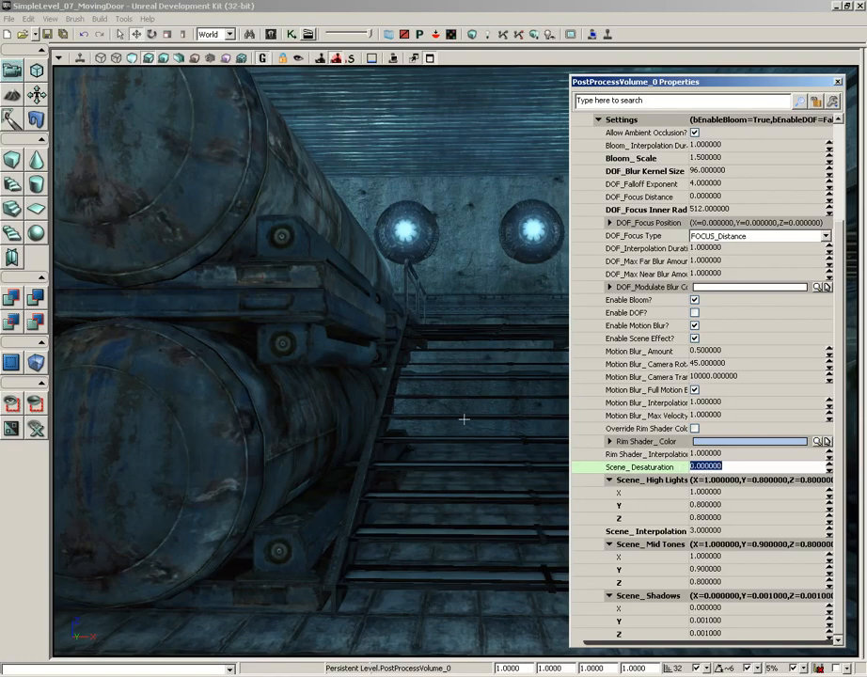
drag(447, 397, 465, 364)
right_drag(465, 364, 88, 301)
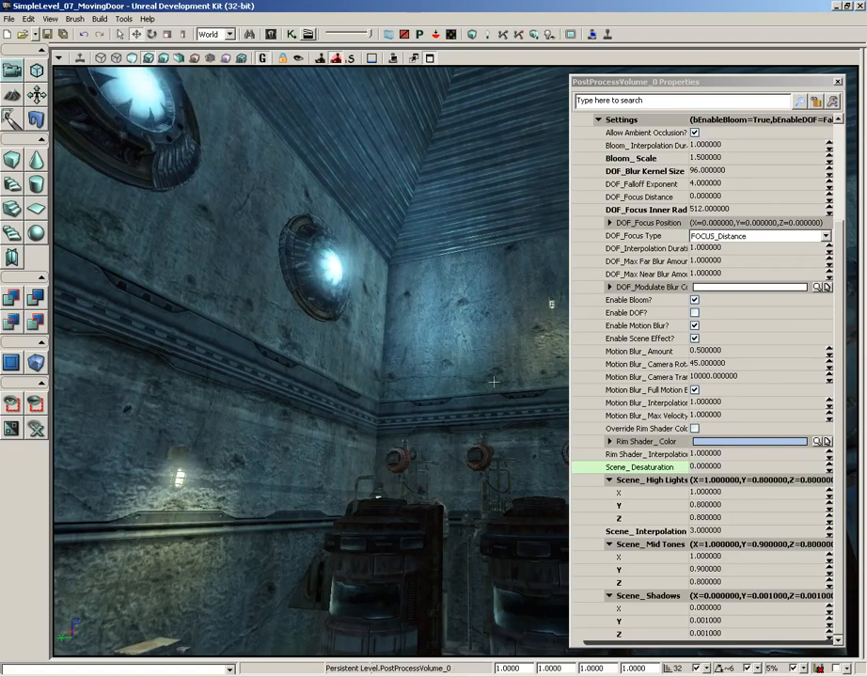
right_drag(494, 382, 532, 360)
click(716, 466)
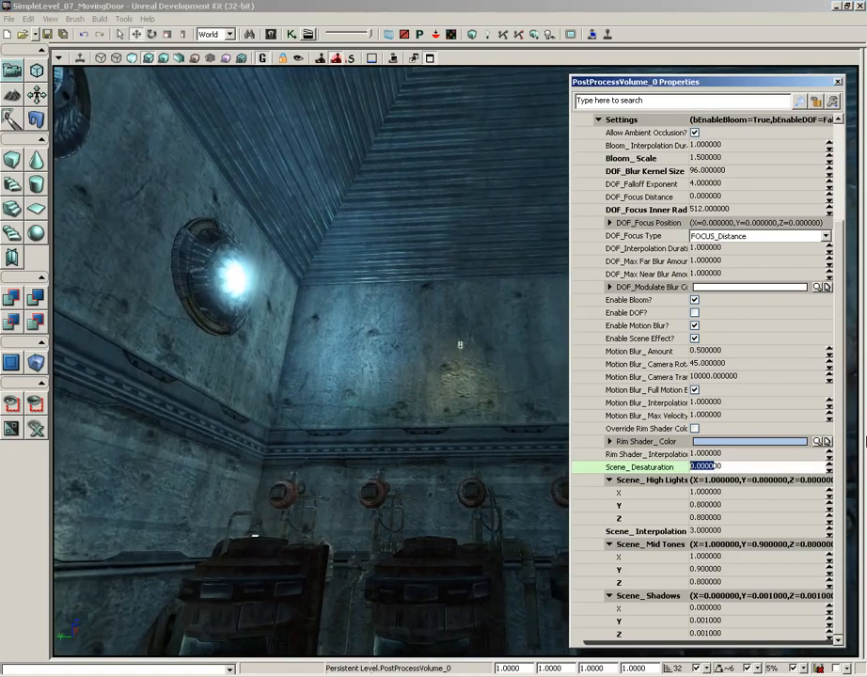
text(0.1)
key(Return)
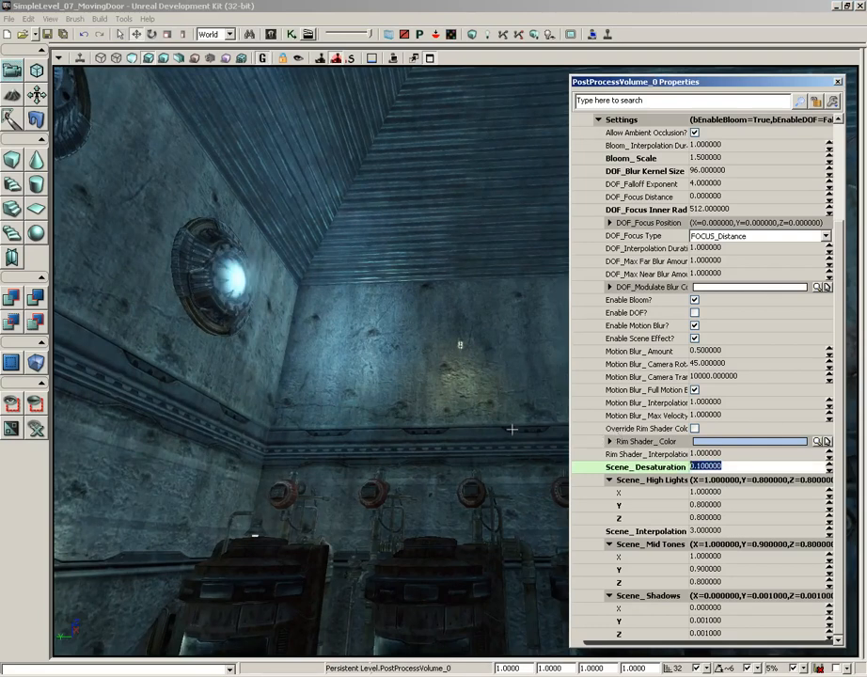
Step: Try a Scene_Desaturation of 1 in the barrel room and restore it to 0.1
text(1)
key(Return)
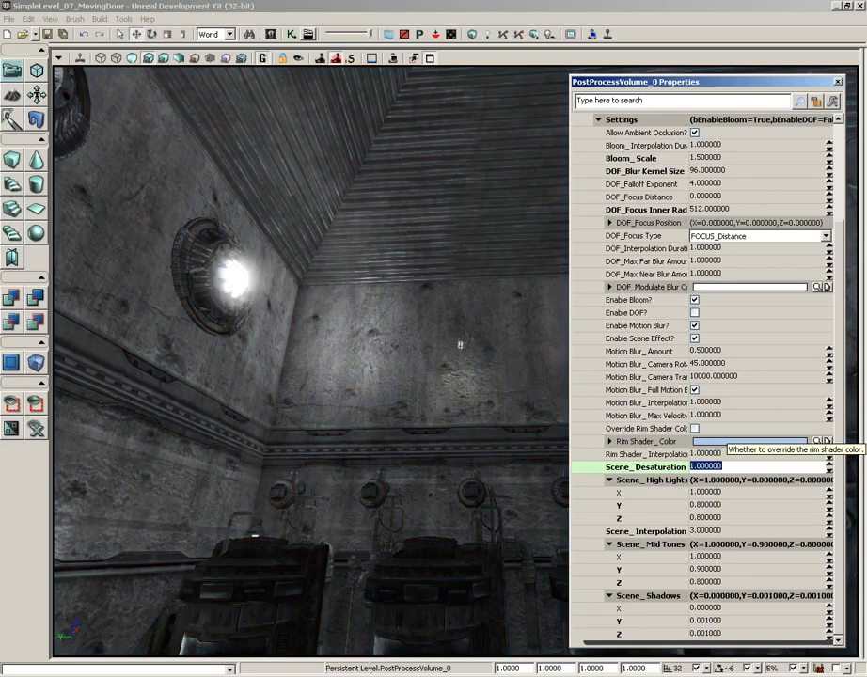
right_drag(348, 463, 487, 433)
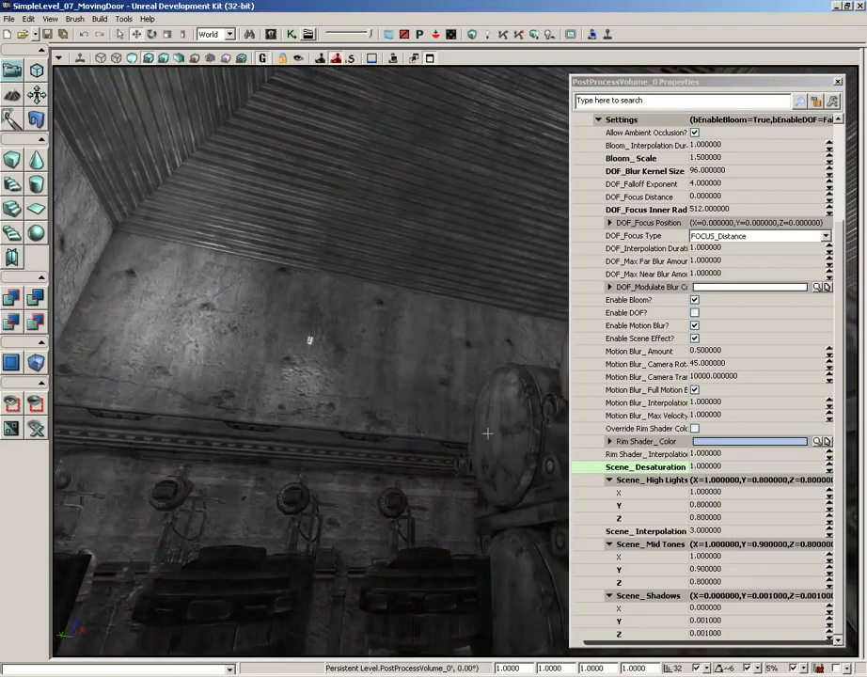
click(709, 468)
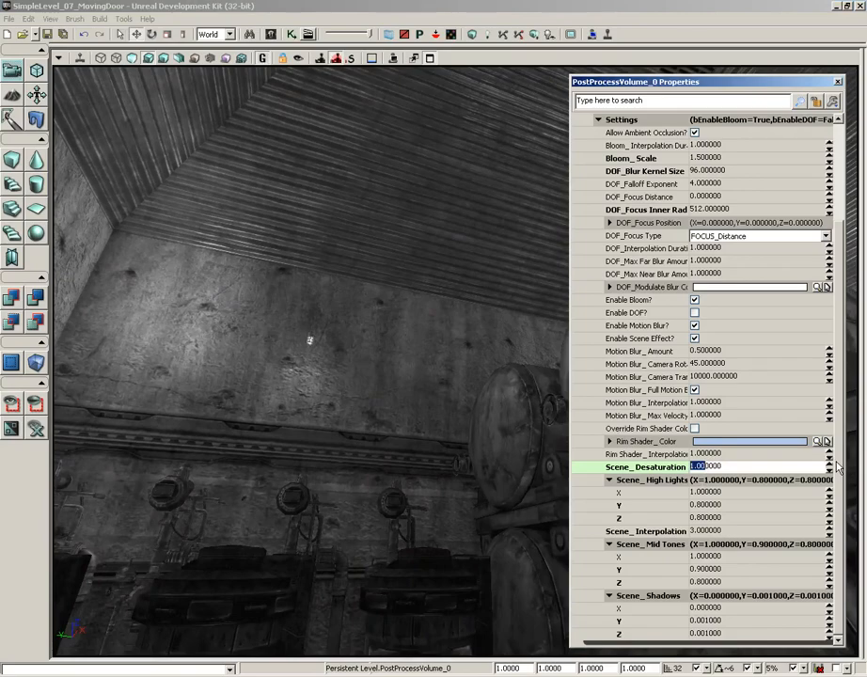
text(0.1)
key(Return)
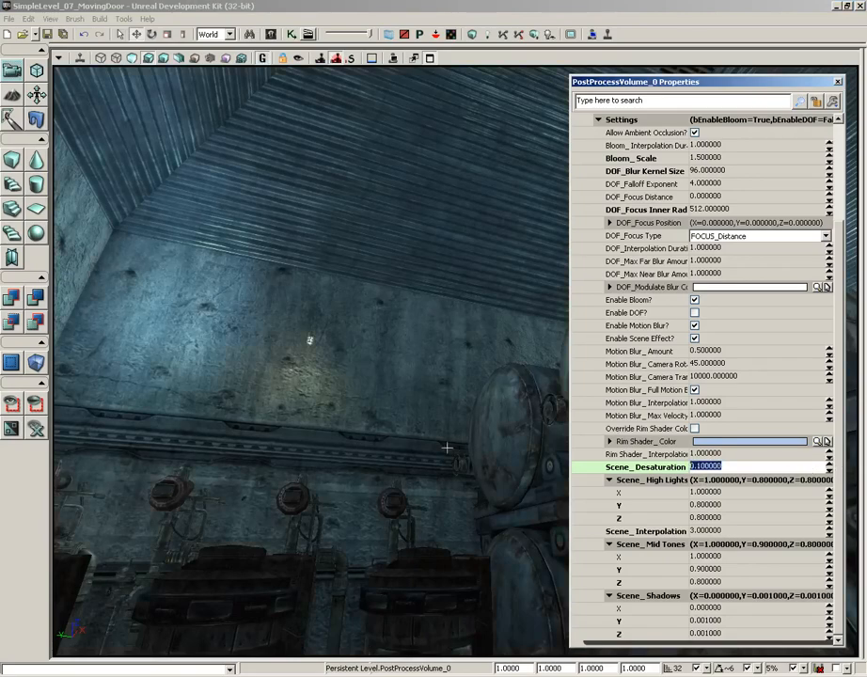
Step: Play the level from outside the gate, walk through the barrel room to check the colour transition, and close the game and properties windows
right_drag(446, 449, 305, 488)
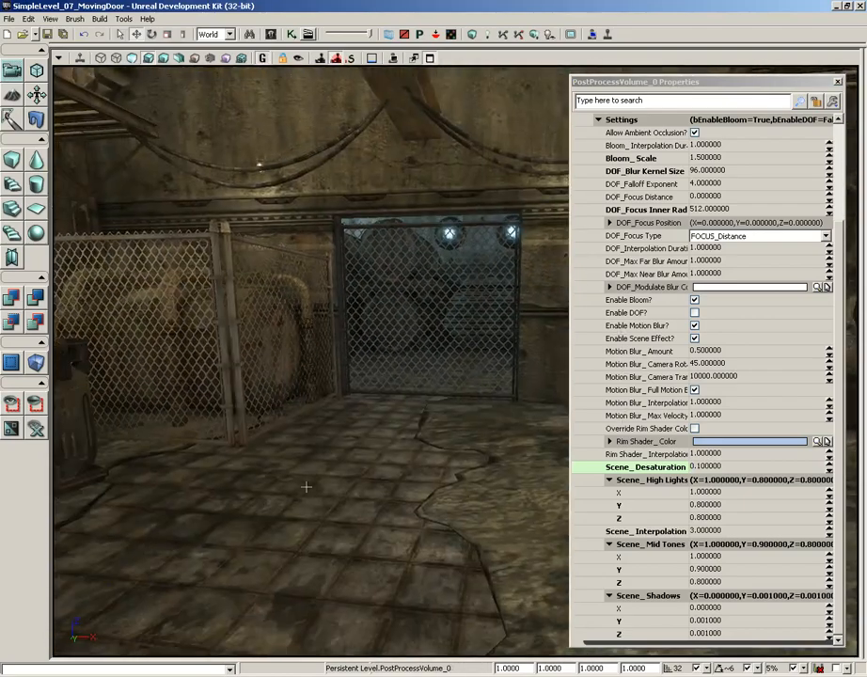
right_click(307, 523)
click(331, 501)
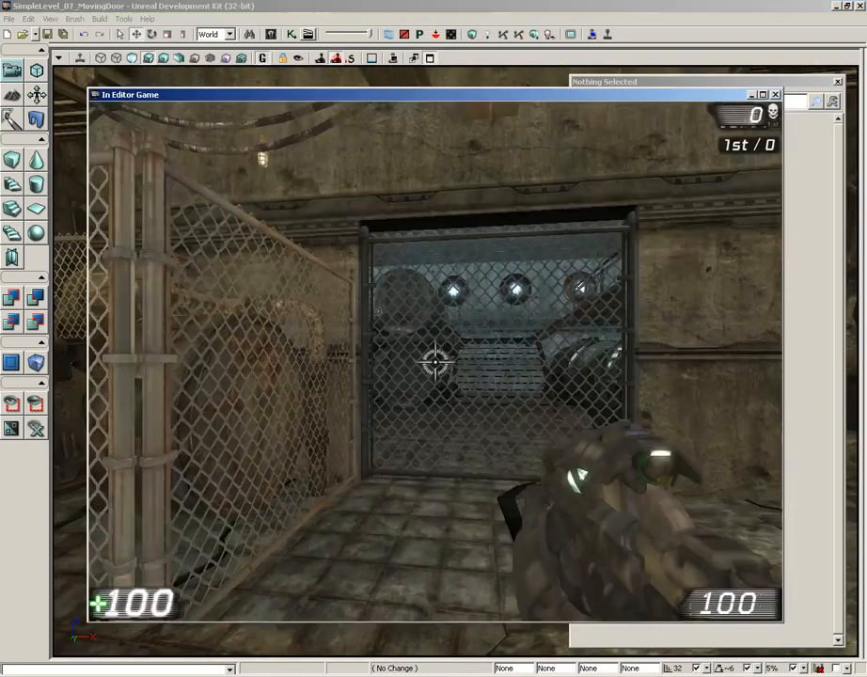
key(w)
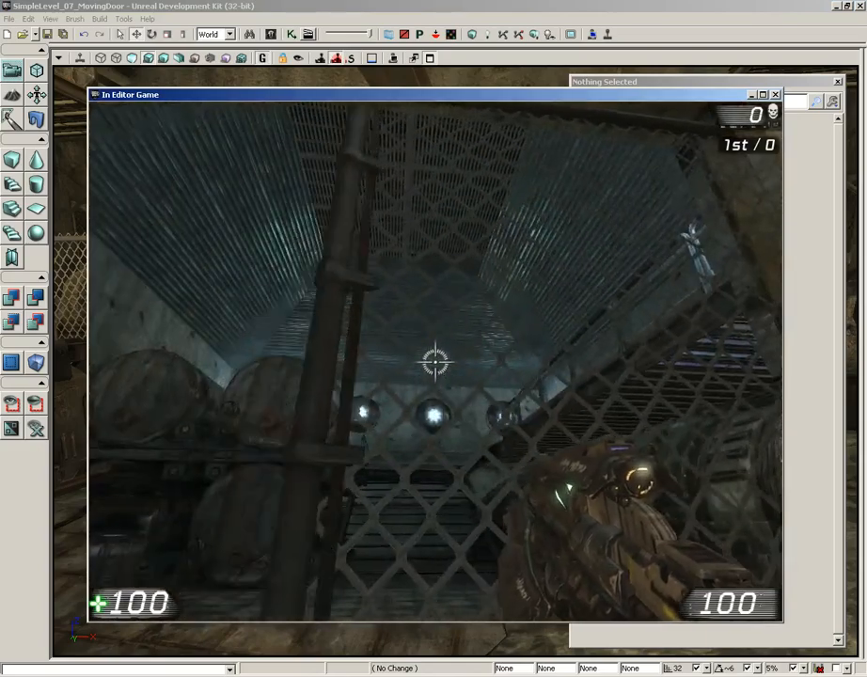
key(w)
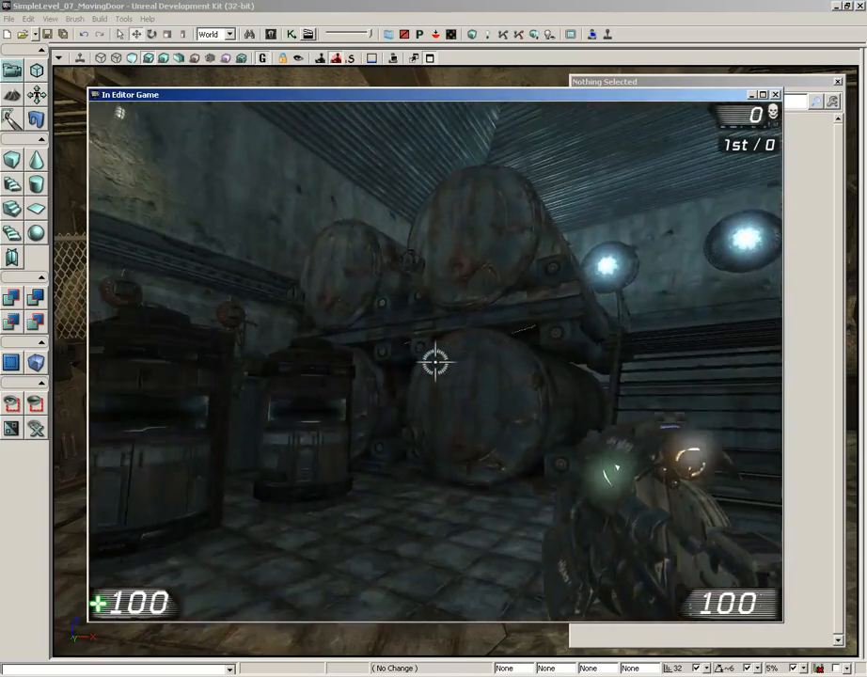
key(w)
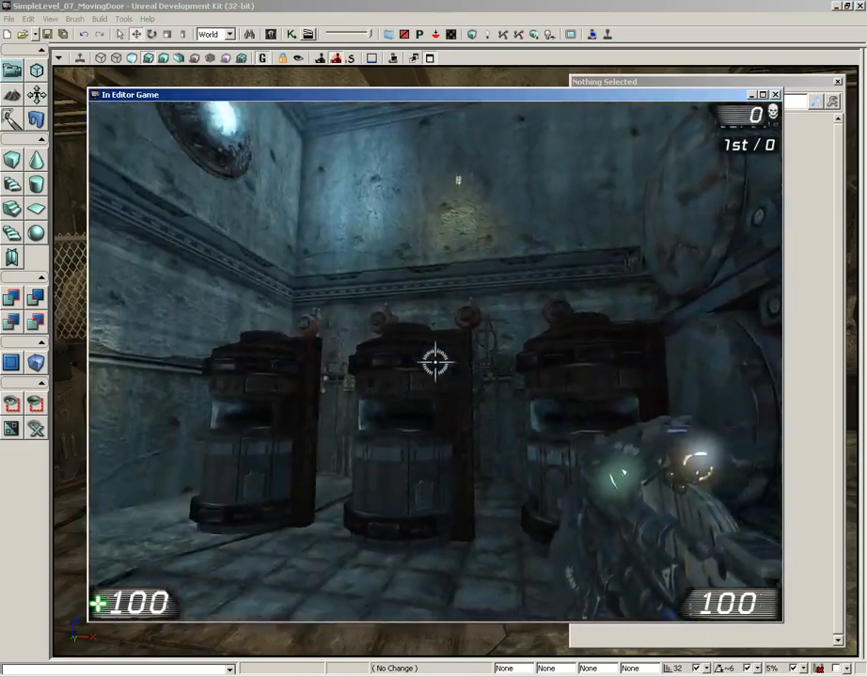
key(w)
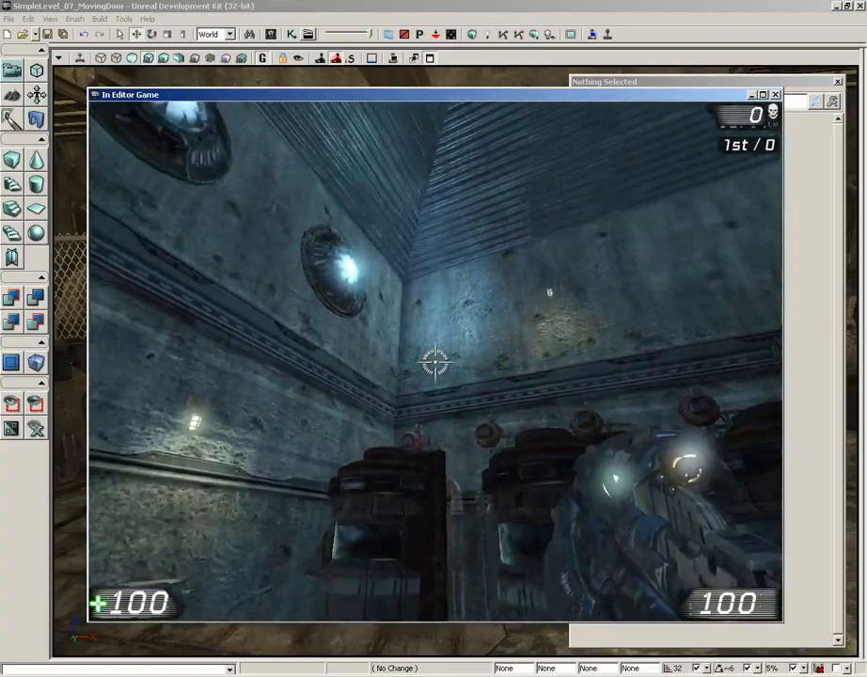
key(w)
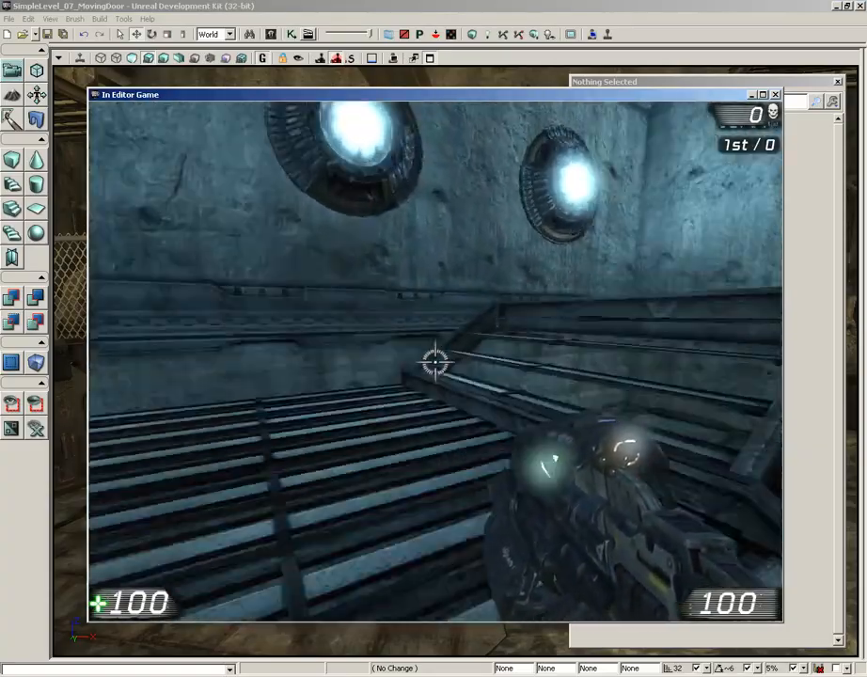
key(w)
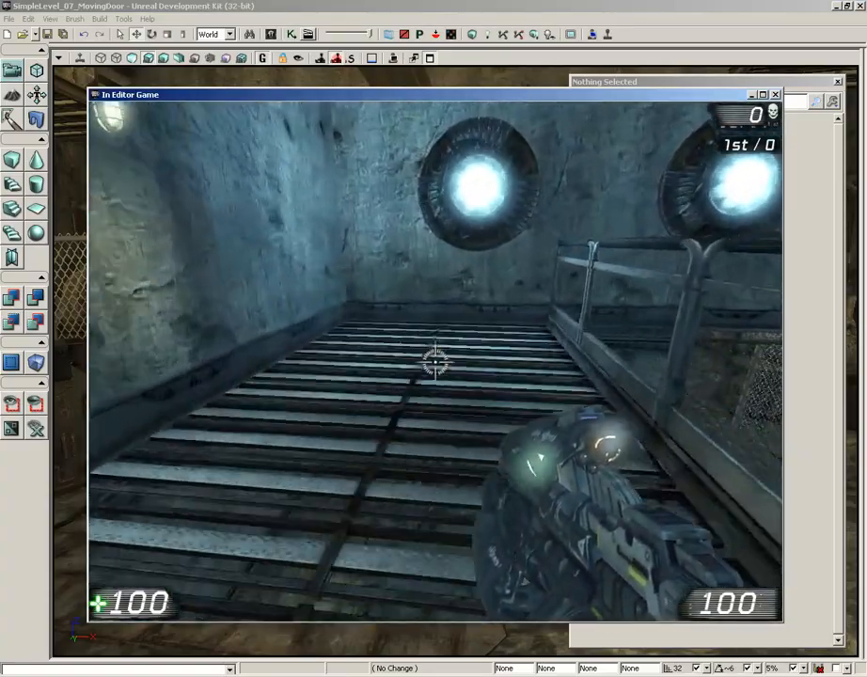
key(w)
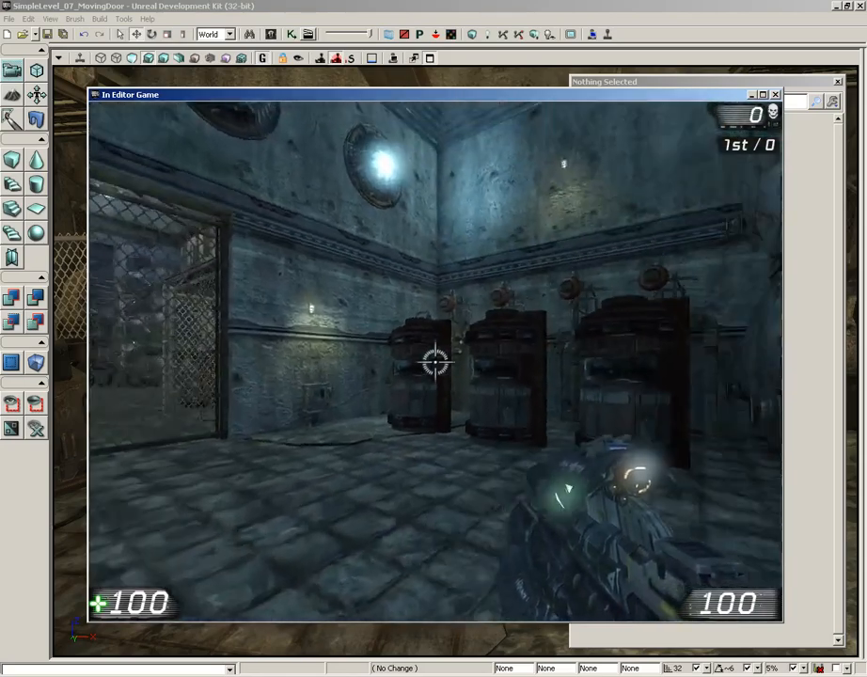
key(d)
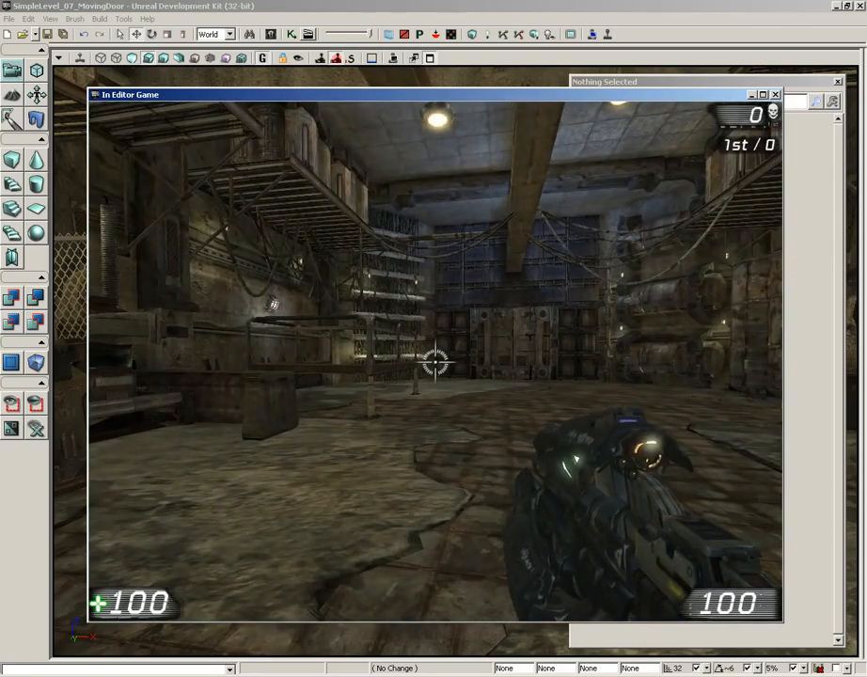
key(Escape)
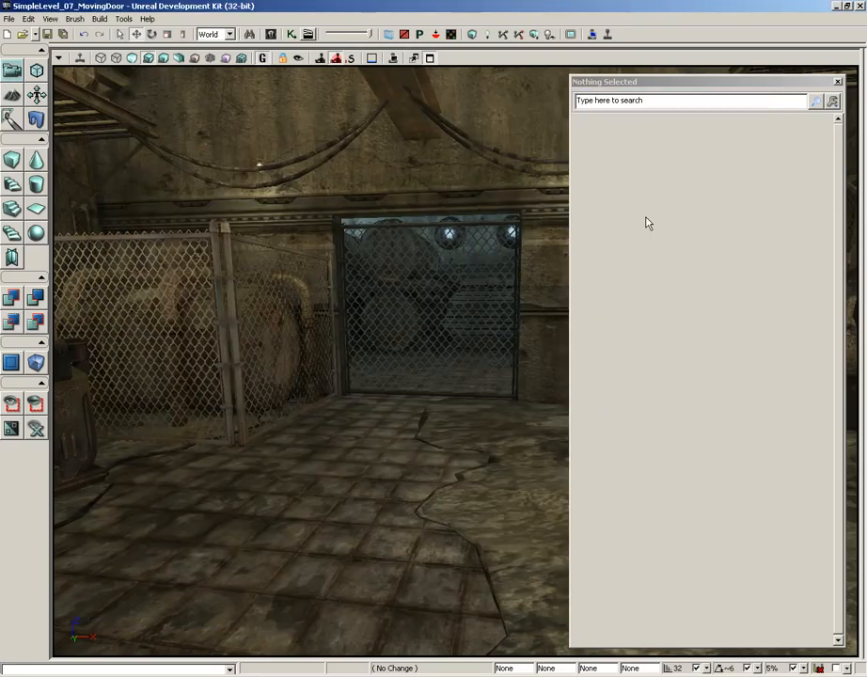
click(838, 82)
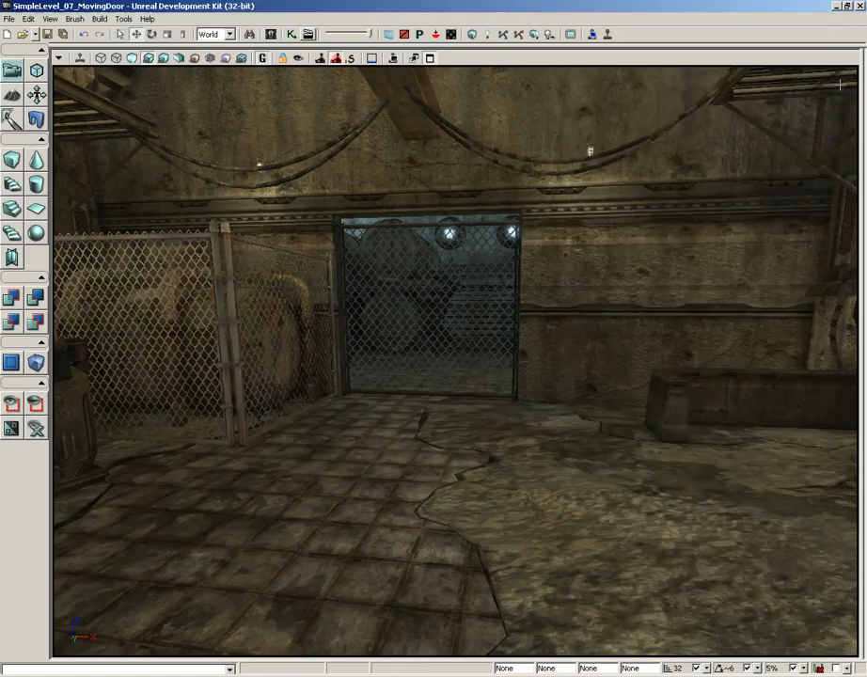